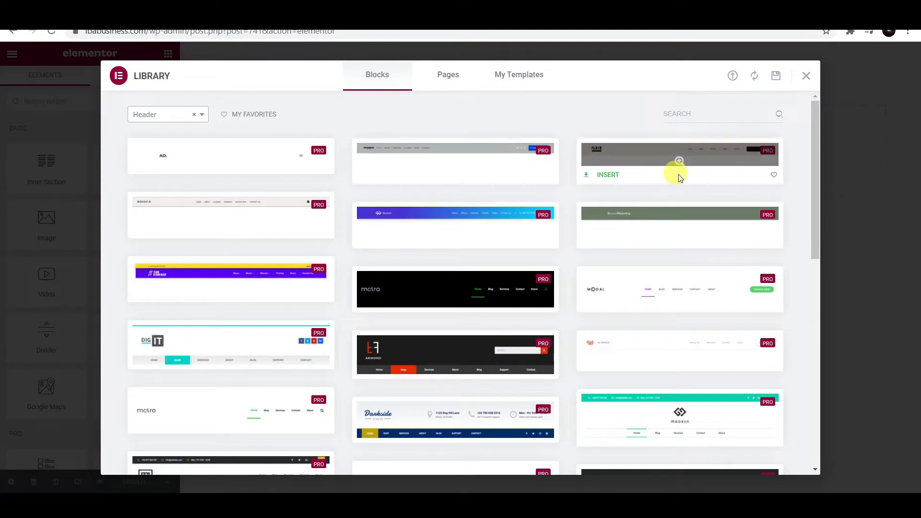
# - Add a new section to the blank Elementor page and drop a Nav Menu widget into it
pyautogui.scroll(-1, 640, 232)
pyautogui.scroll(1, 489, 256)
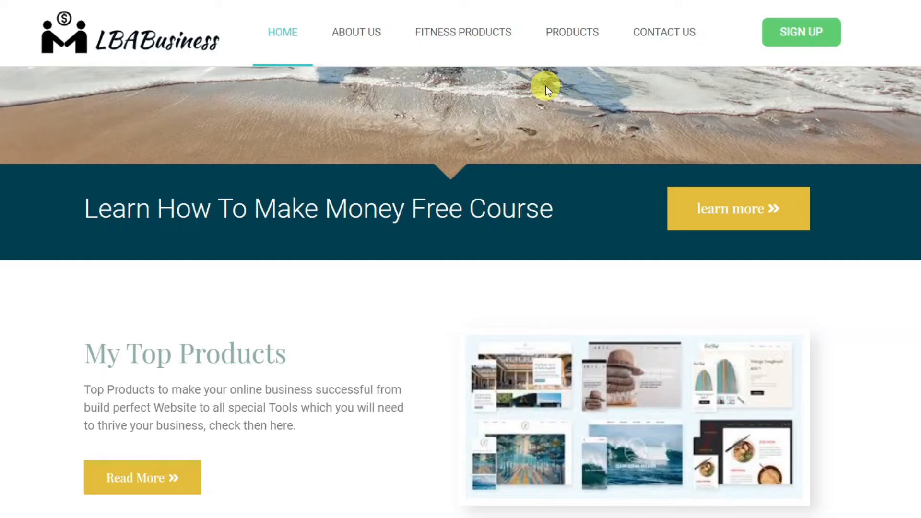
pyautogui.scroll(-15, 172, 367)
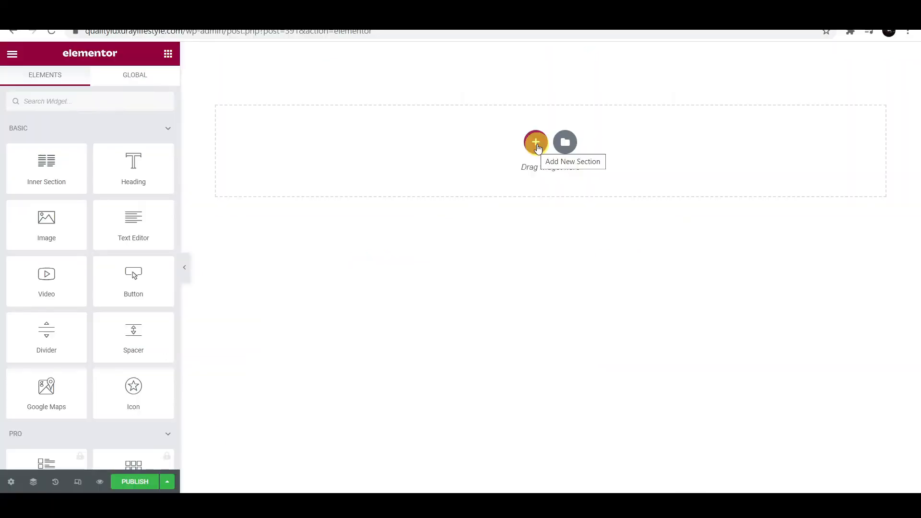
pyautogui.click(536, 143)
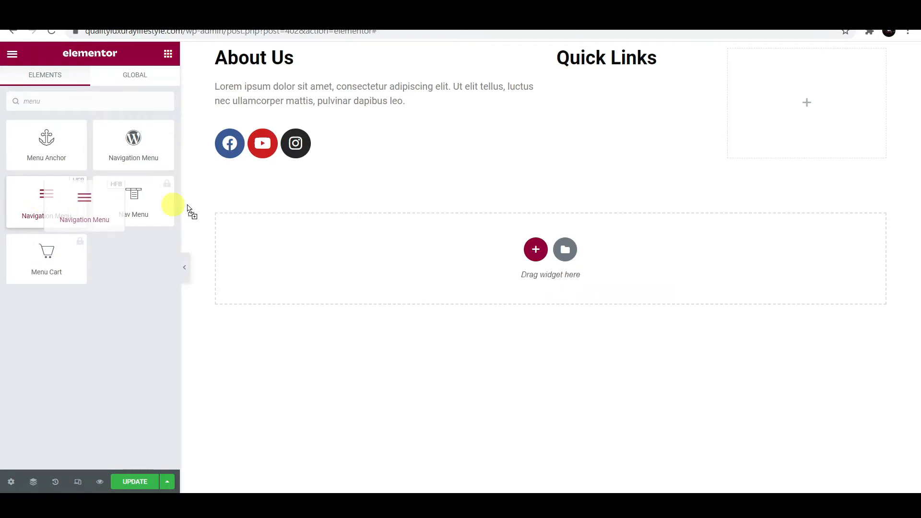
pyautogui.moveTo(171, 202); pyautogui.dragTo(595, 61)
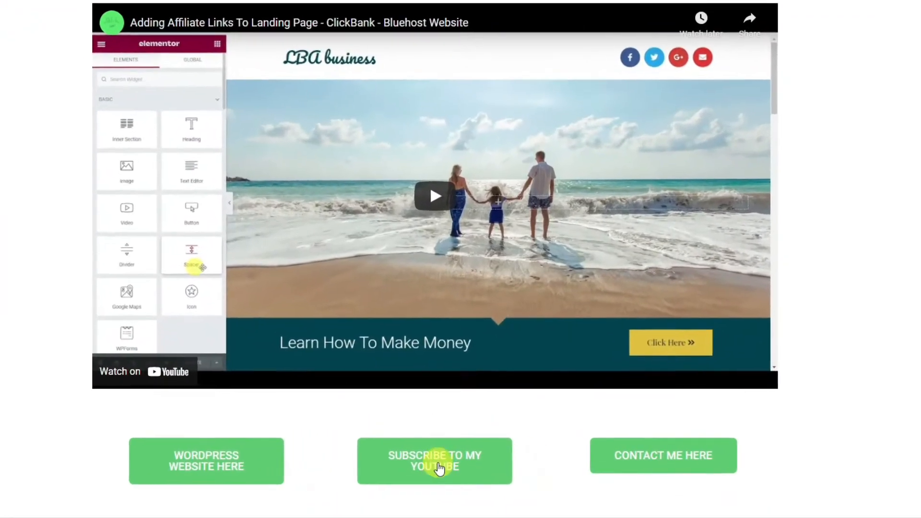
# - Go to the creator's YouTube channel, subscribe, and set notifications to All
pyautogui.click(446, 463)
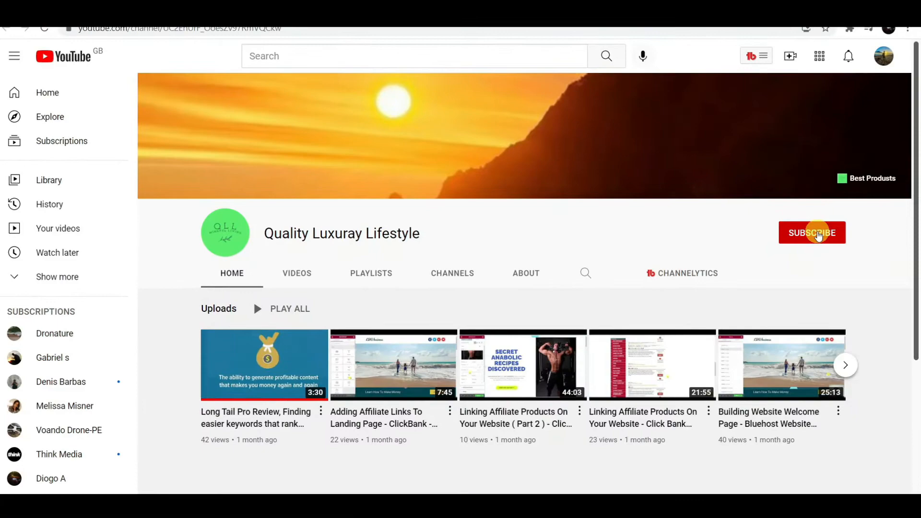
pyautogui.click(819, 234)
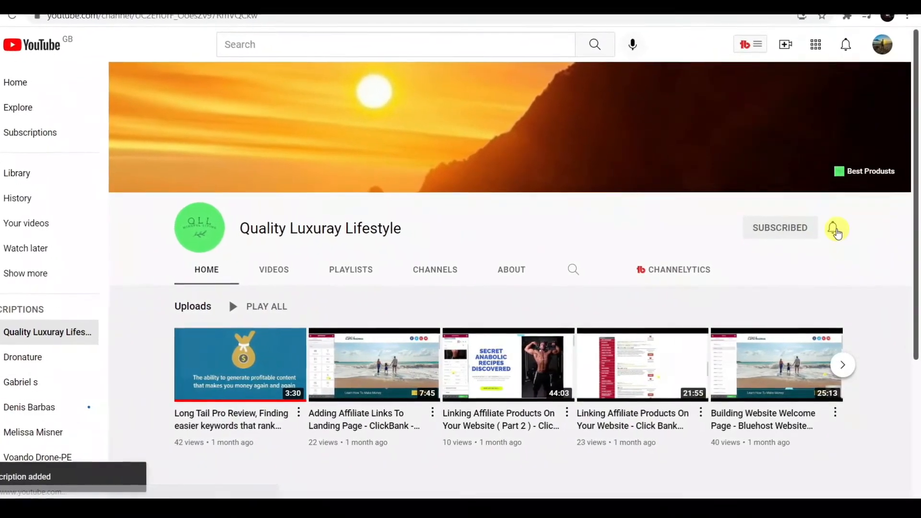
pyautogui.moveTo(239, 229); pyautogui.dragTo(384, 230)
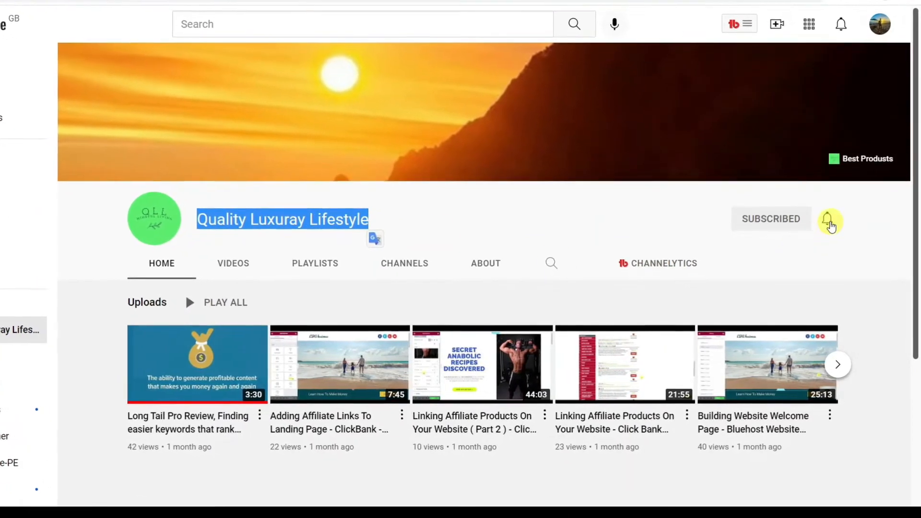
pyautogui.click(827, 221)
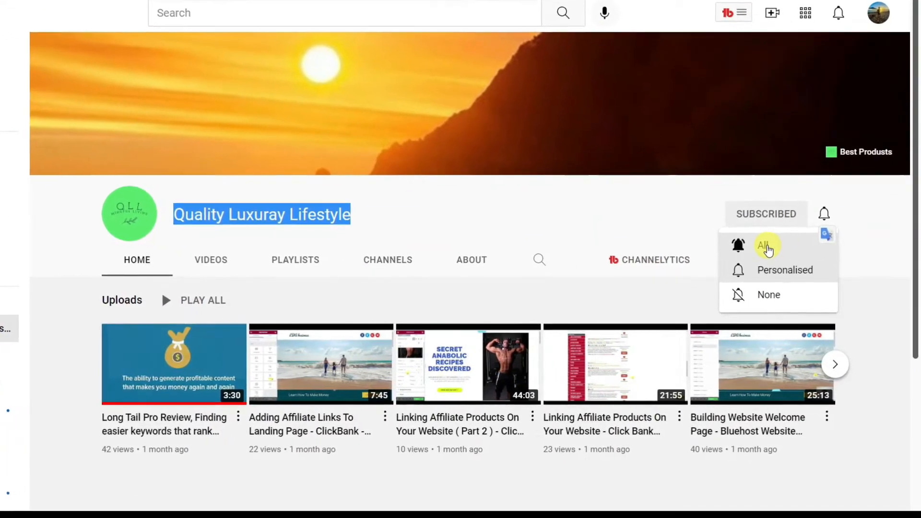
pyautogui.click(766, 247)
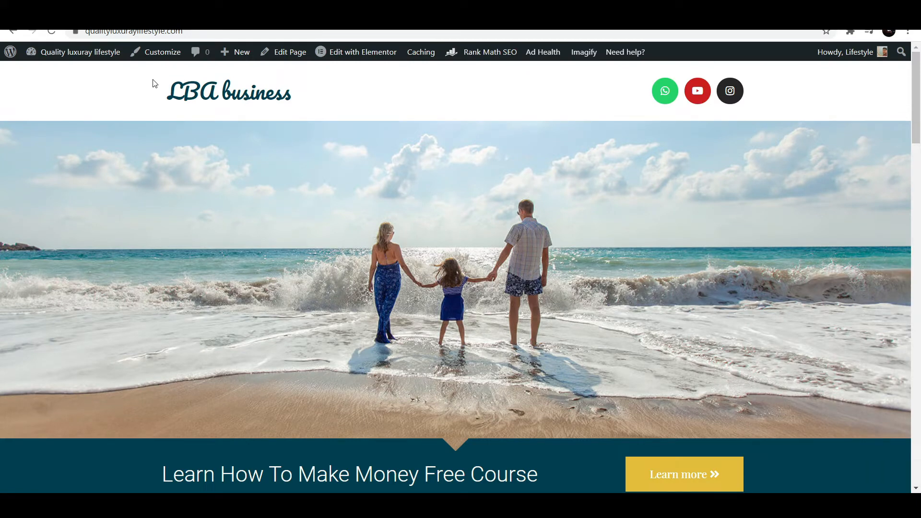
# - Search the Plugins > Add New directory for 'elementor header'
pyautogui.moveTo(67, 53)
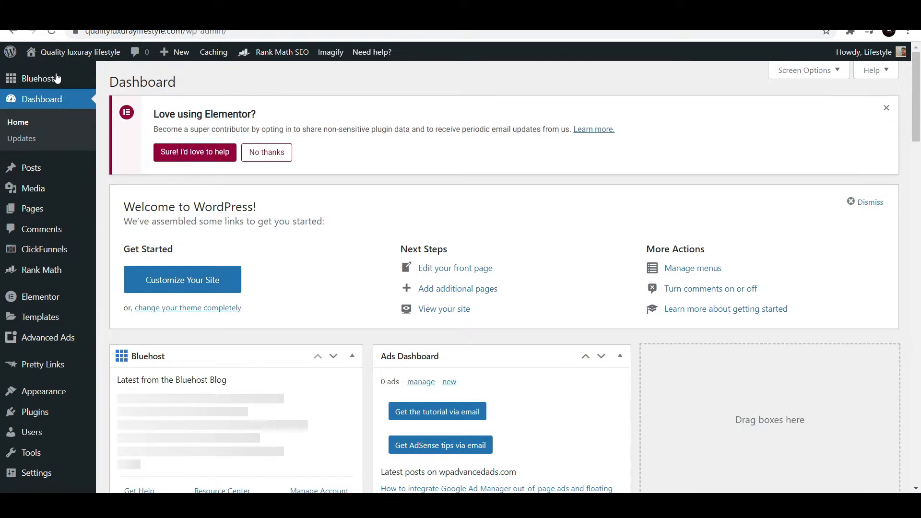
pyautogui.scroll(-1, 84, 80)
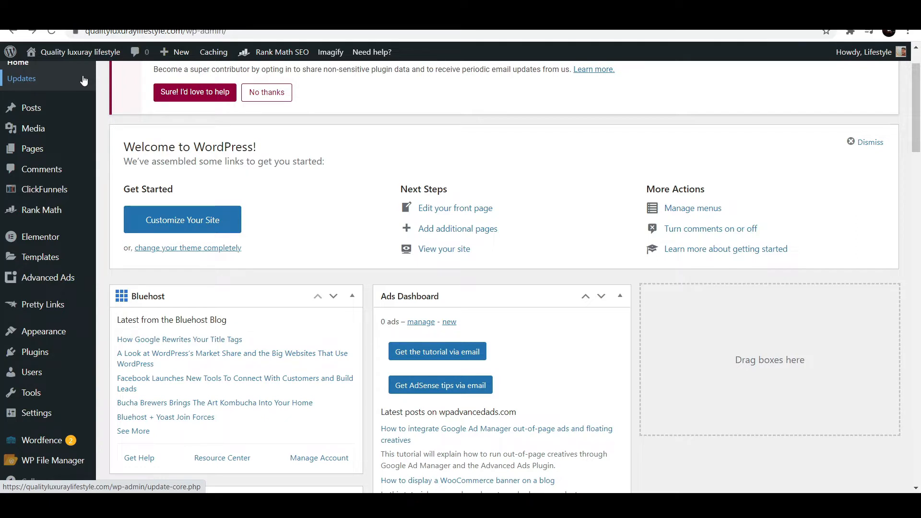
pyautogui.moveTo(41, 355)
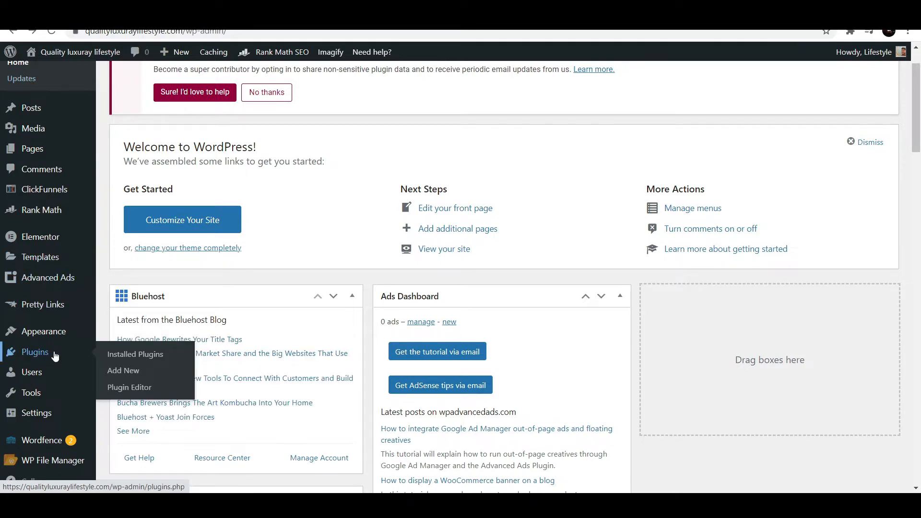
pyautogui.click(125, 371)
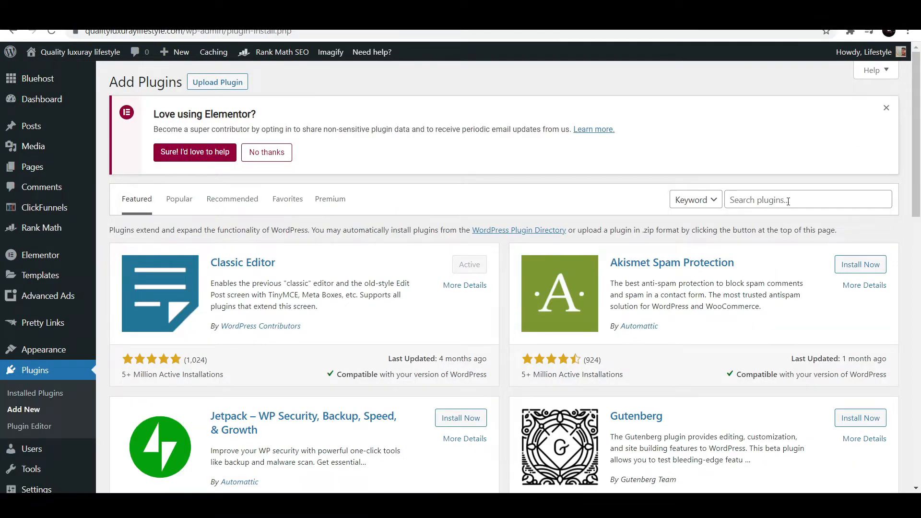
pyautogui.click(788, 201)
pyautogui.write('elementor header')
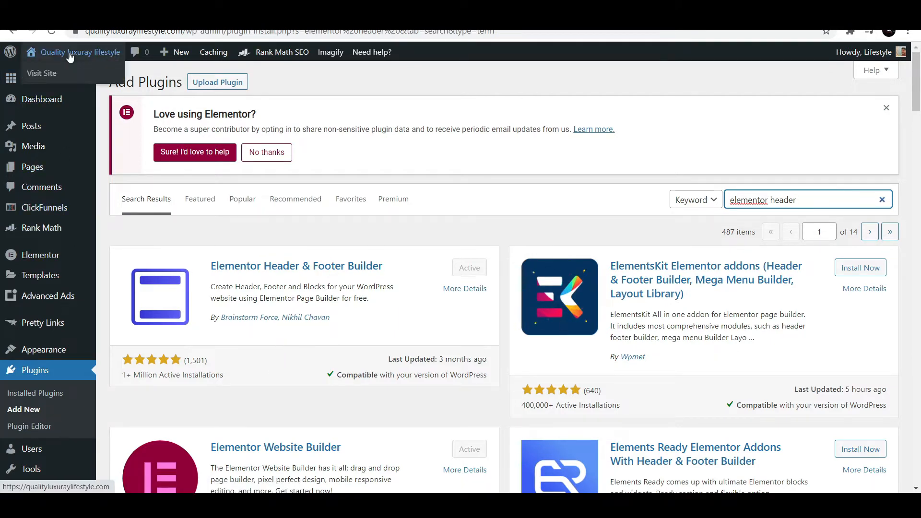
# - From the live site, open Customize > Site Identity and the Select logo media dialog
pyautogui.click(45, 75)
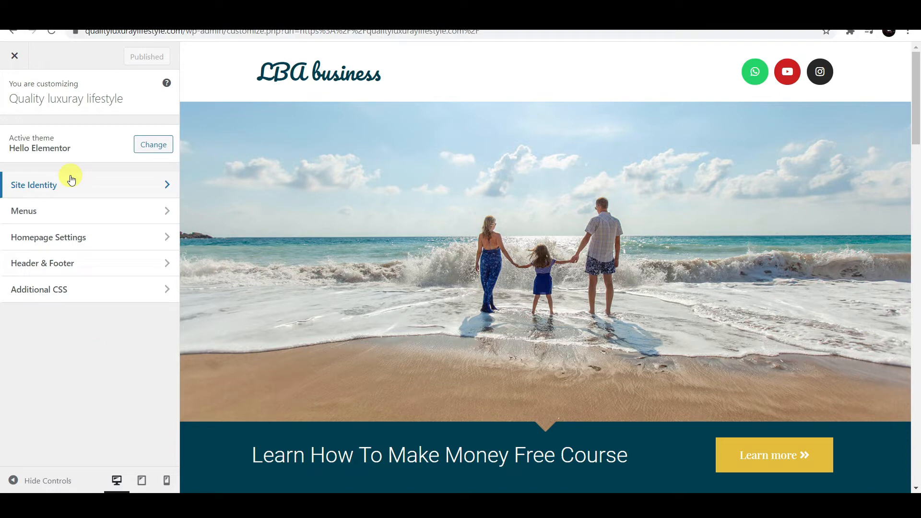
pyautogui.click(97, 189)
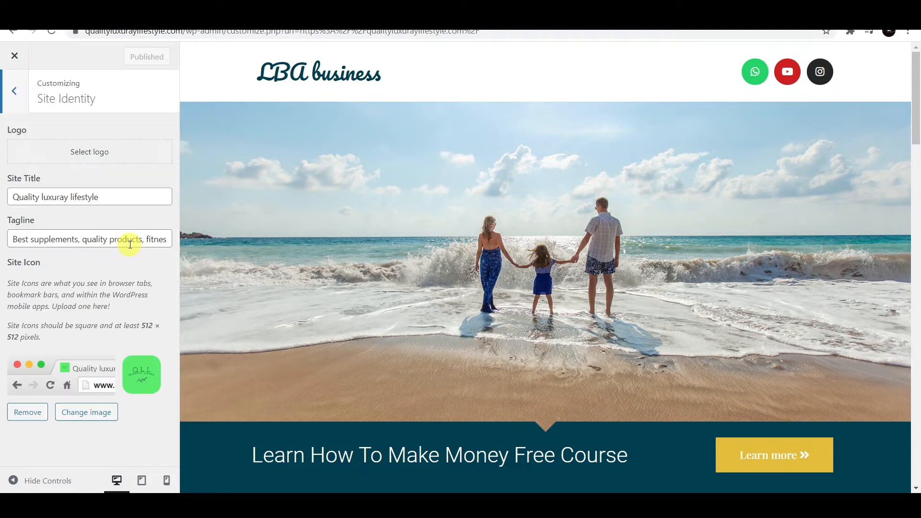
pyautogui.click(101, 156)
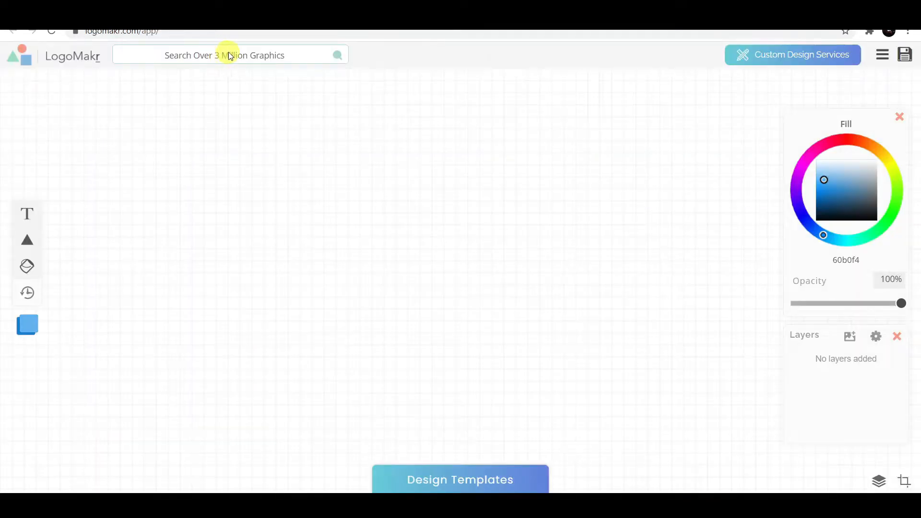
pyautogui.click(249, 57)
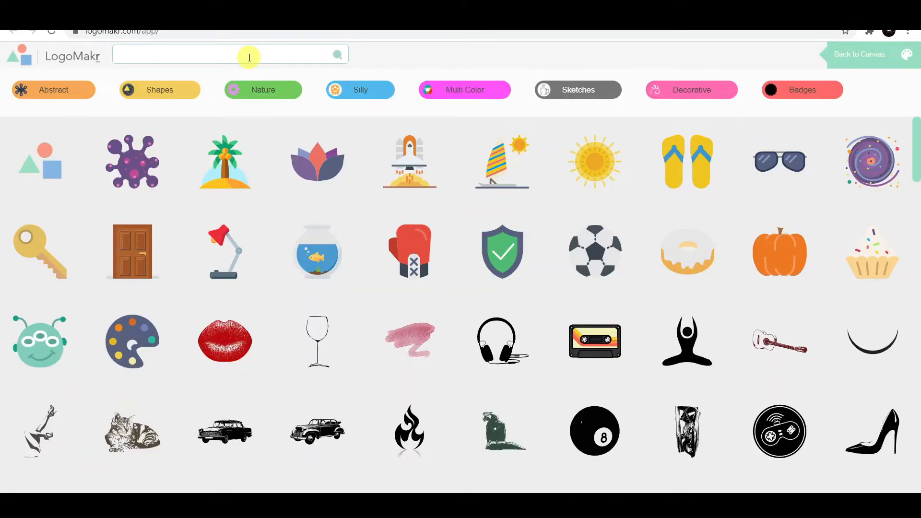
# - Add LogoMakr's handshake-with-dollar 'business' icon and edit the text to read LBABusiness
pyautogui.write('business')
pyautogui.press('Return')
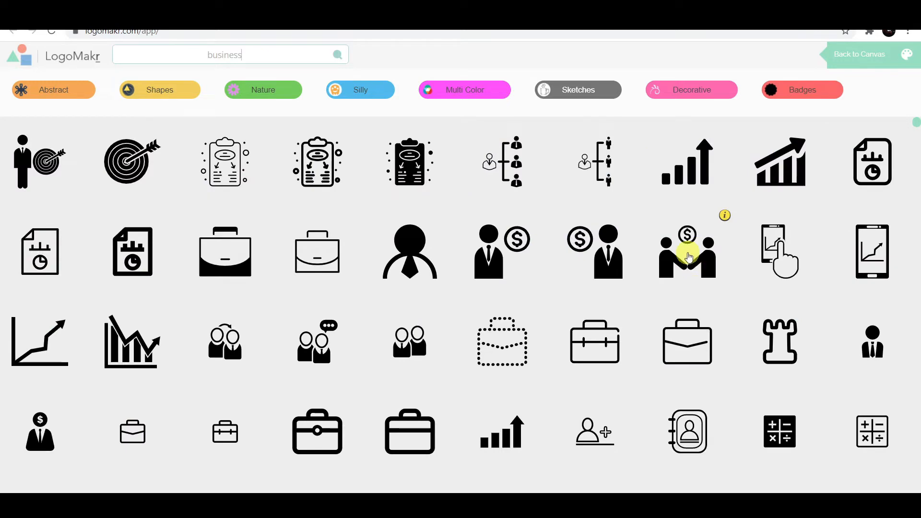
pyautogui.click(688, 257)
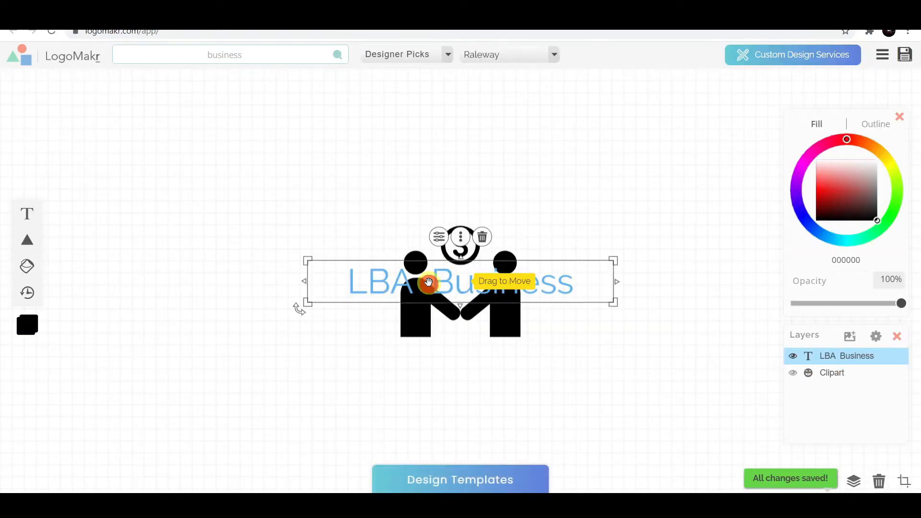
pyautogui.doubleClick(428, 284)
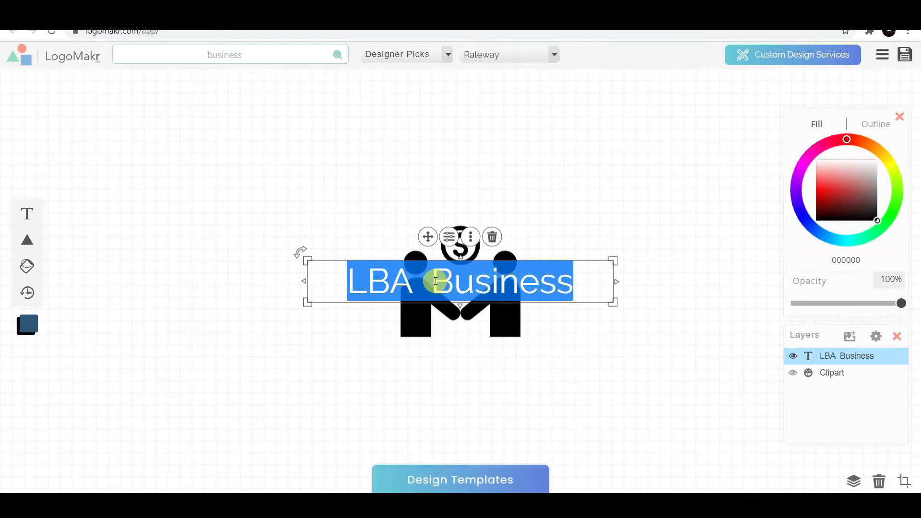
pyautogui.click(436, 281)
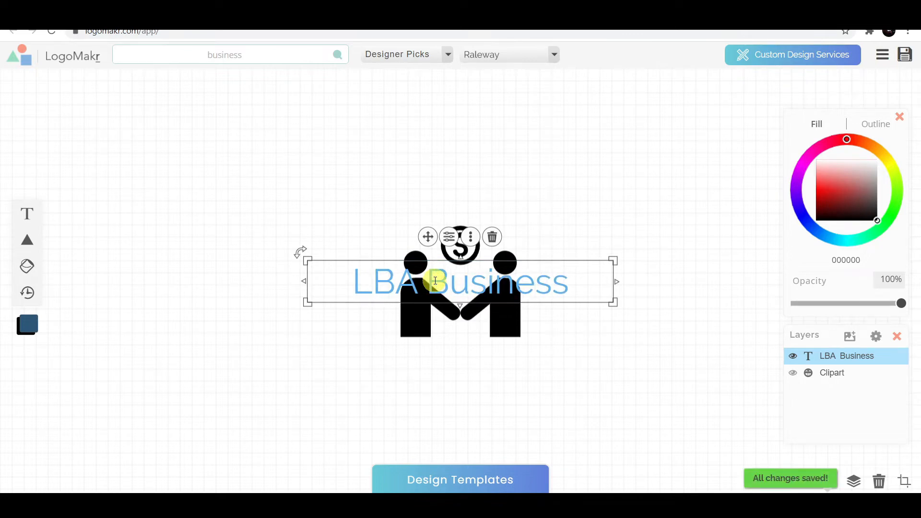
pyautogui.press('BackSpace')
pyautogui.press('BackSpace')
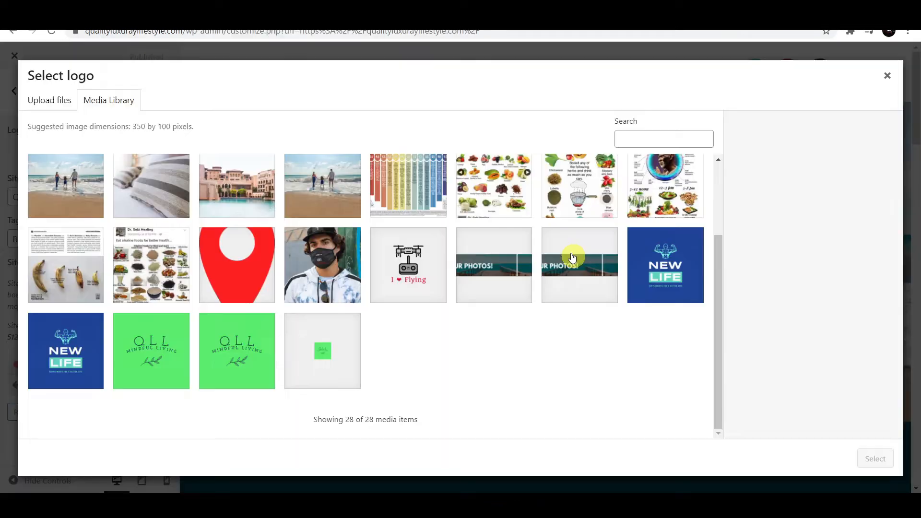
# - Set the green QLL Mindful Living image as the uncropped site logo and publish it
pyautogui.click(241, 363)
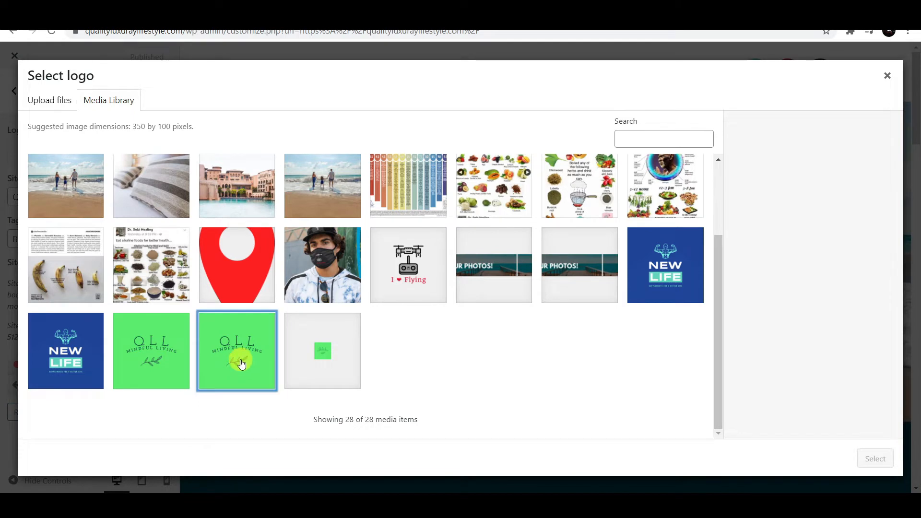
pyautogui.click(883, 462)
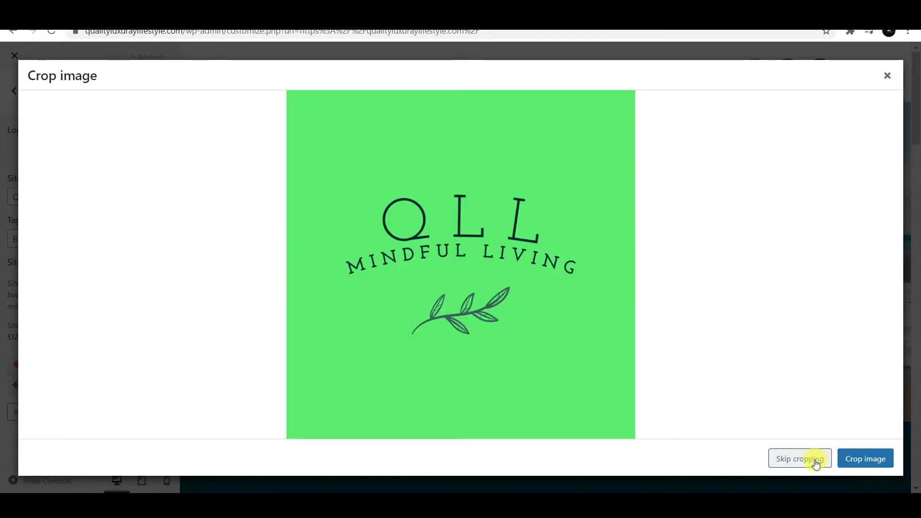
pyautogui.click(816, 460)
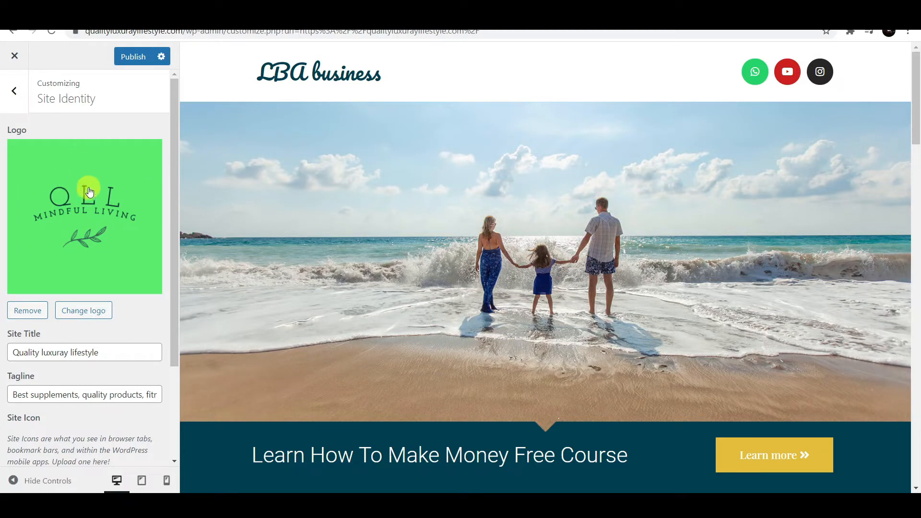
pyautogui.scroll(-3, 85, 225)
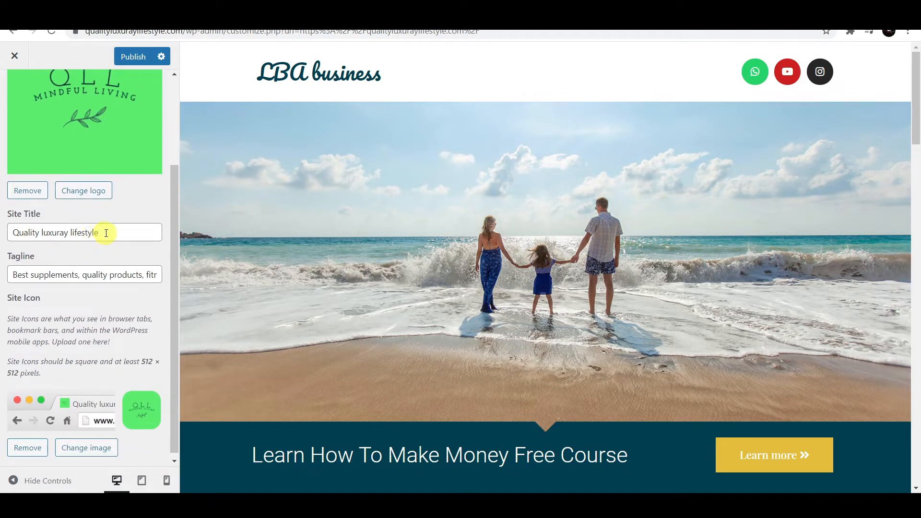
pyautogui.scroll(3, 120, 230)
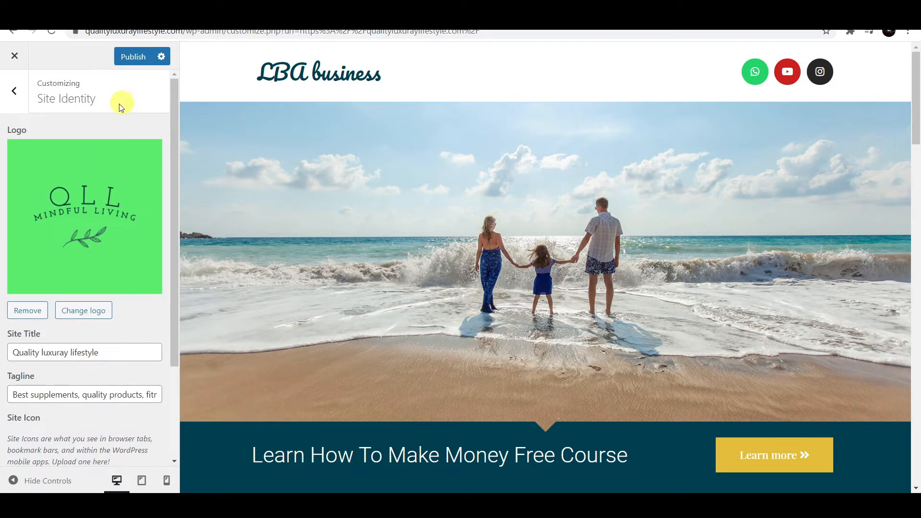
pyautogui.click(134, 58)
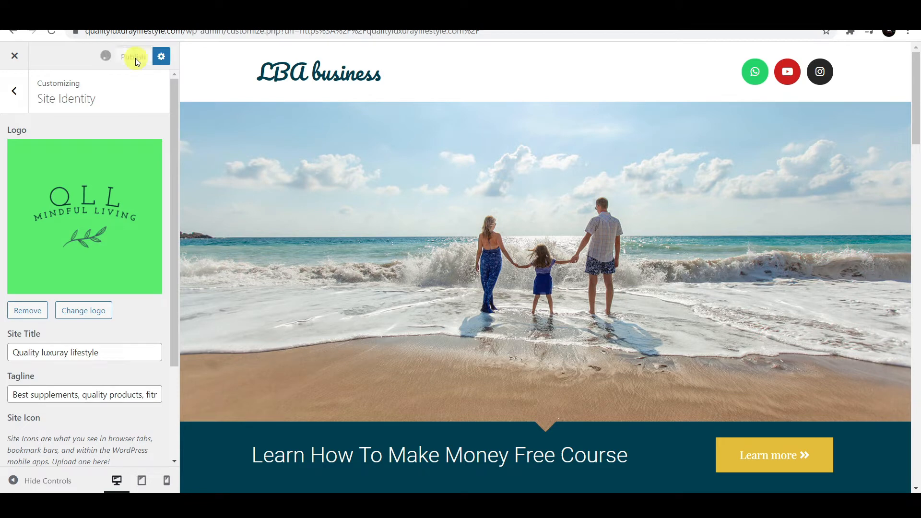
pyautogui.click(20, 96)
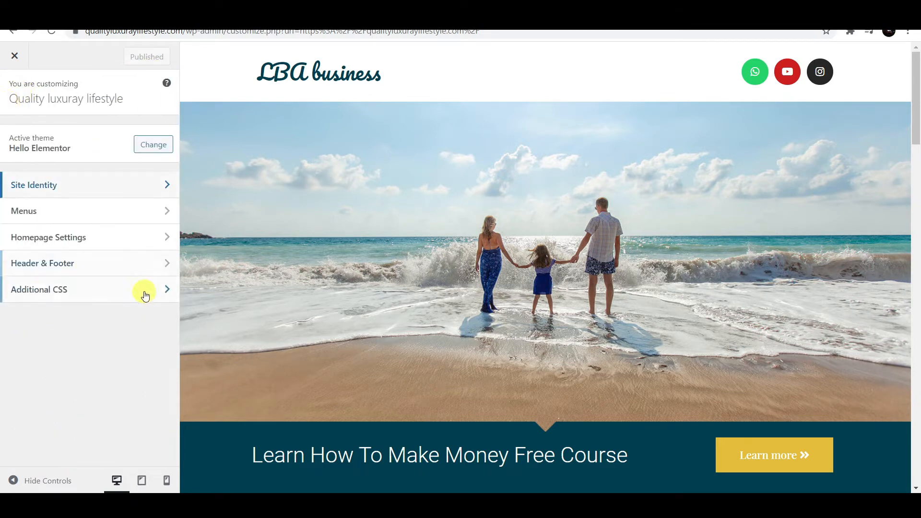
# - Look over the Home menu and footer Contact Us section, then back out and close the customizer
pyautogui.click(124, 220)
pyautogui.click(144, 154)
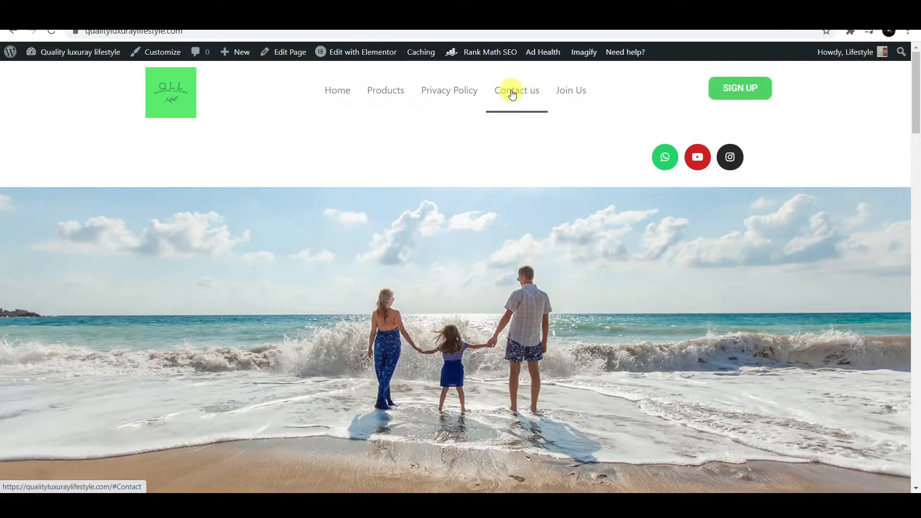
pyautogui.click(512, 93)
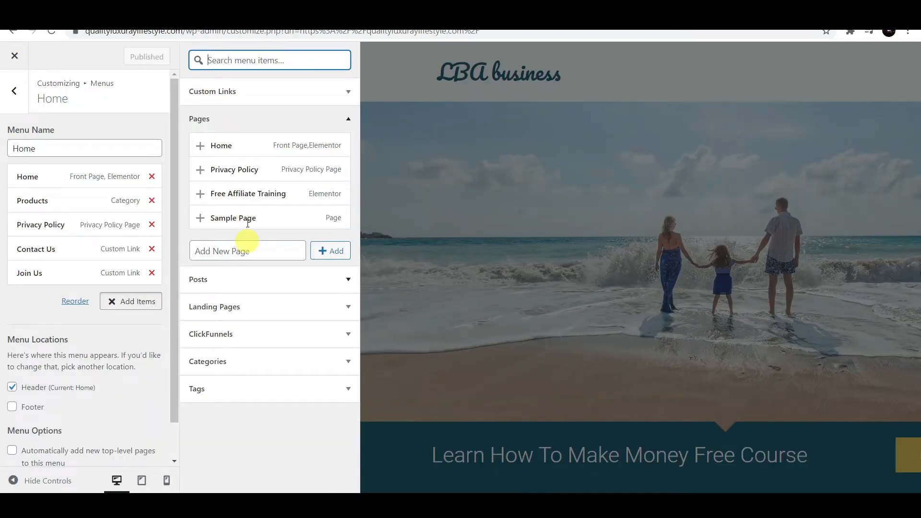
pyautogui.scroll(-1, 153, 235)
pyautogui.scroll(1, 161, 72)
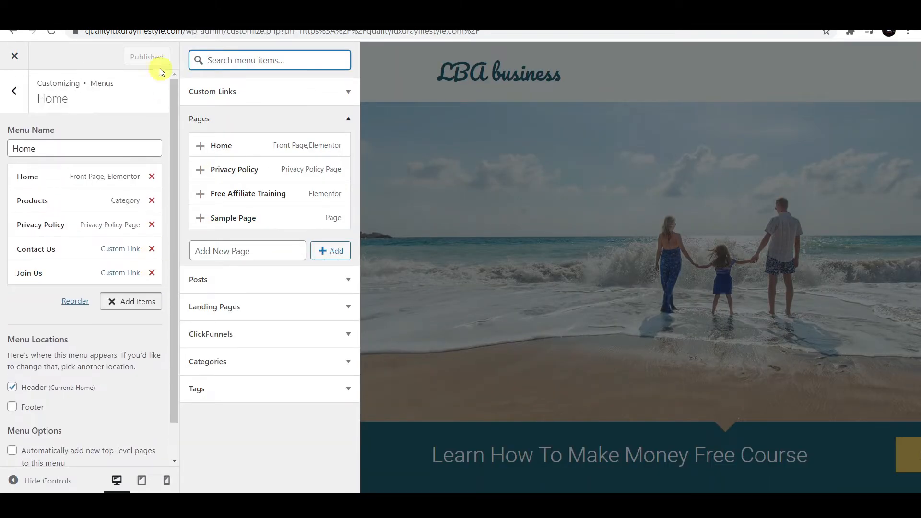
pyautogui.click(14, 90)
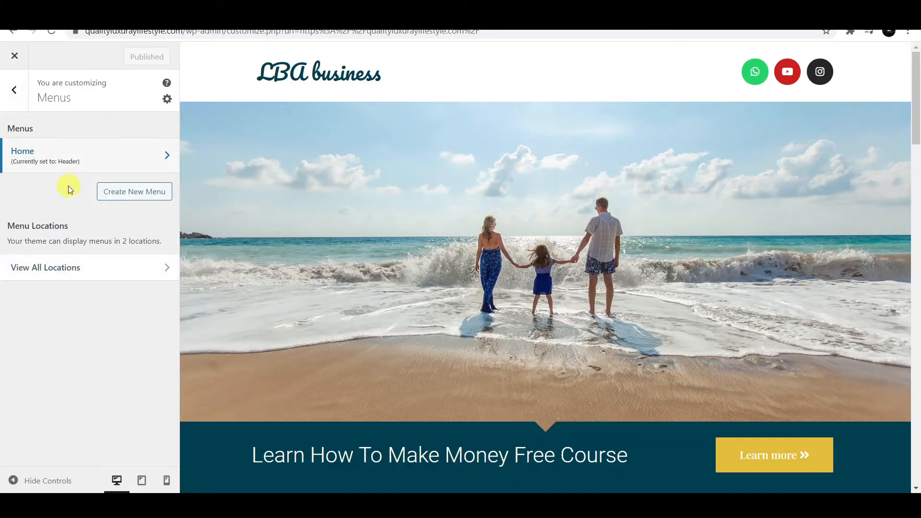
pyautogui.click(15, 90)
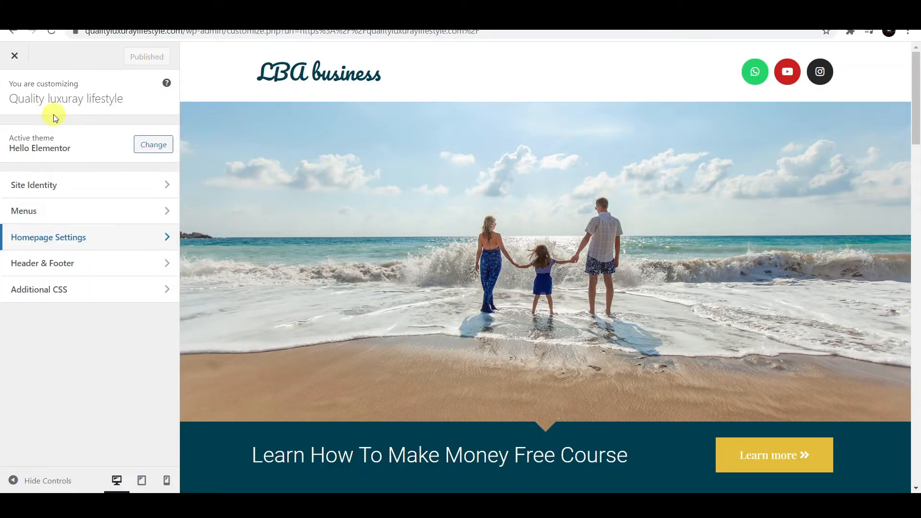
pyautogui.click(15, 57)
# - Add a new template under Appearance > Elementor Header & Footer Builder, skipping the onboarding survey
pyautogui.moveTo(96, 63)
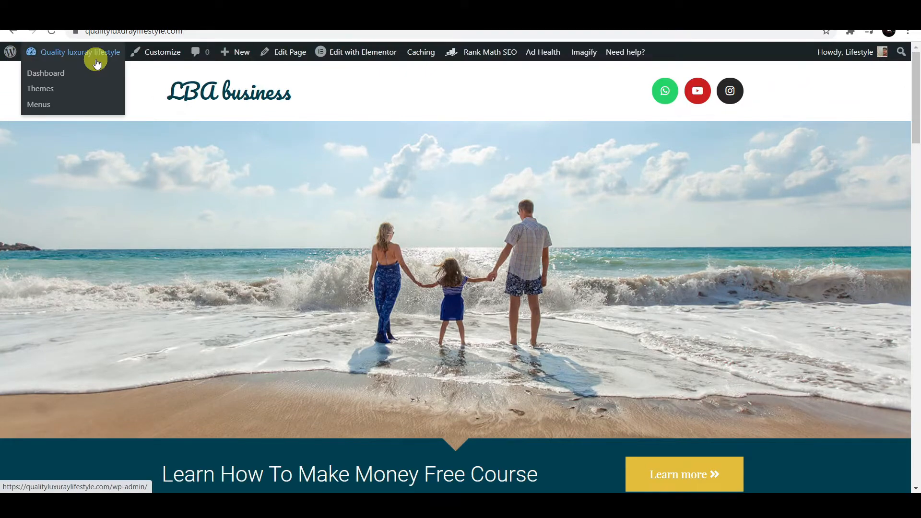
pyautogui.click(56, 75)
pyautogui.scroll(-3, 82, 249)
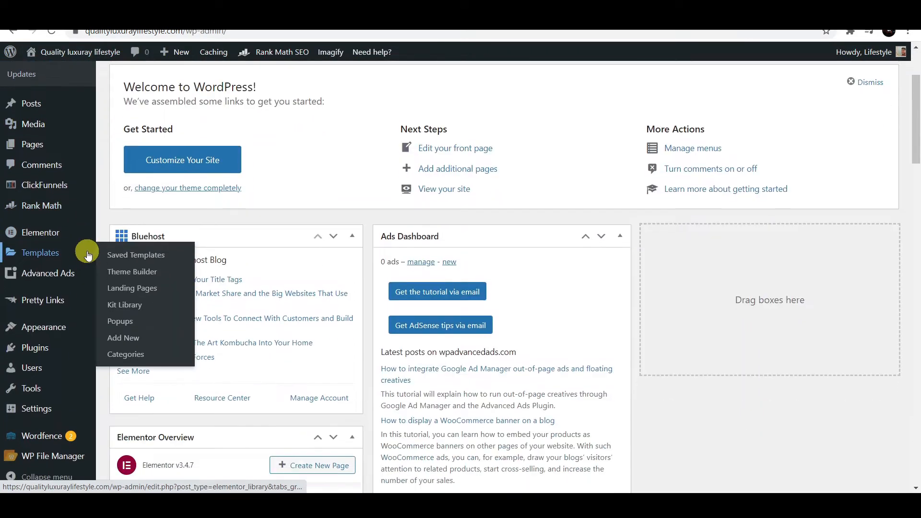
pyautogui.moveTo(64, 329)
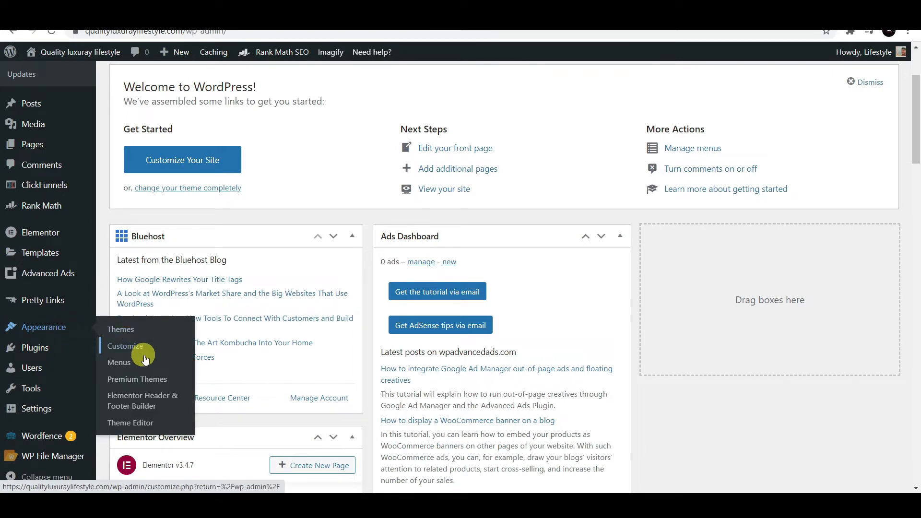
pyautogui.click(145, 401)
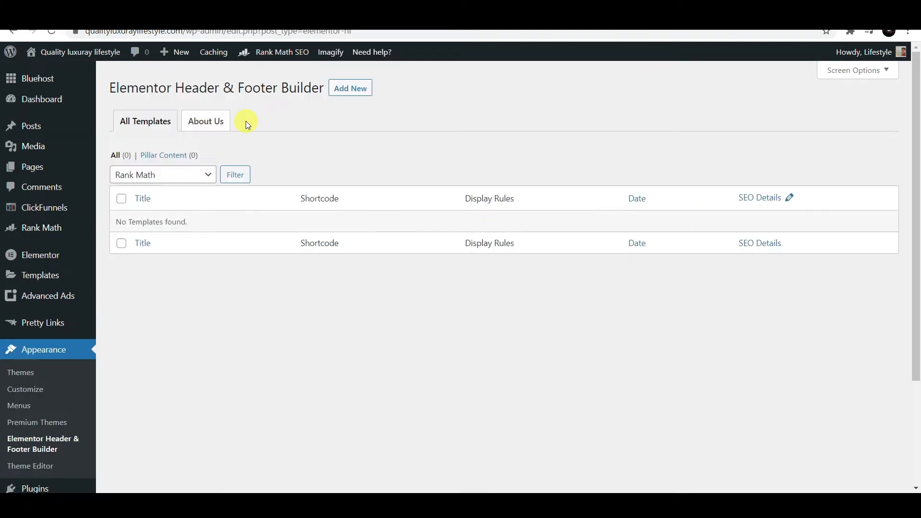
pyautogui.click(354, 90)
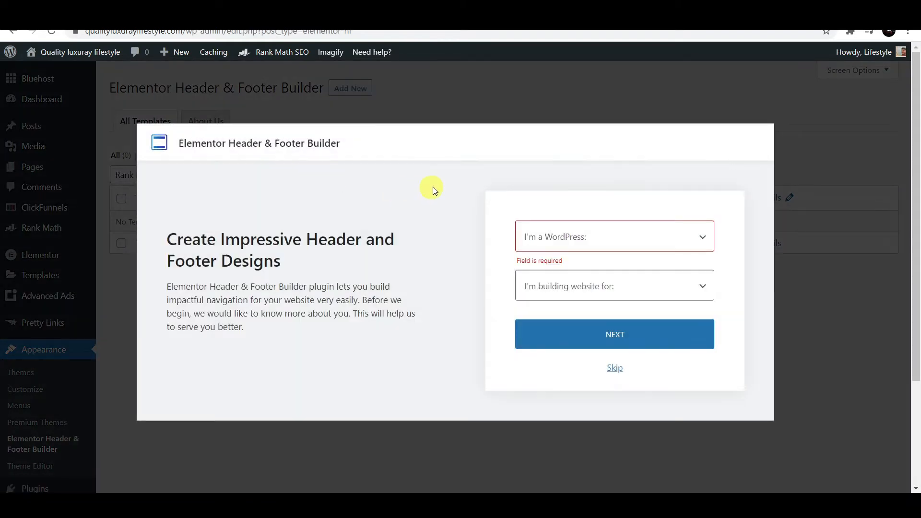
pyautogui.click(616, 368)
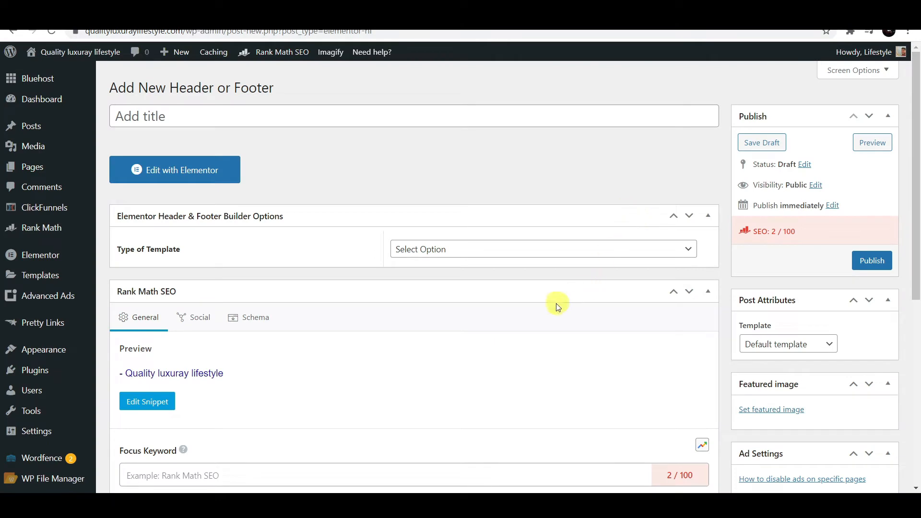
# - Title the new template 'Home'
pyautogui.click(256, 118)
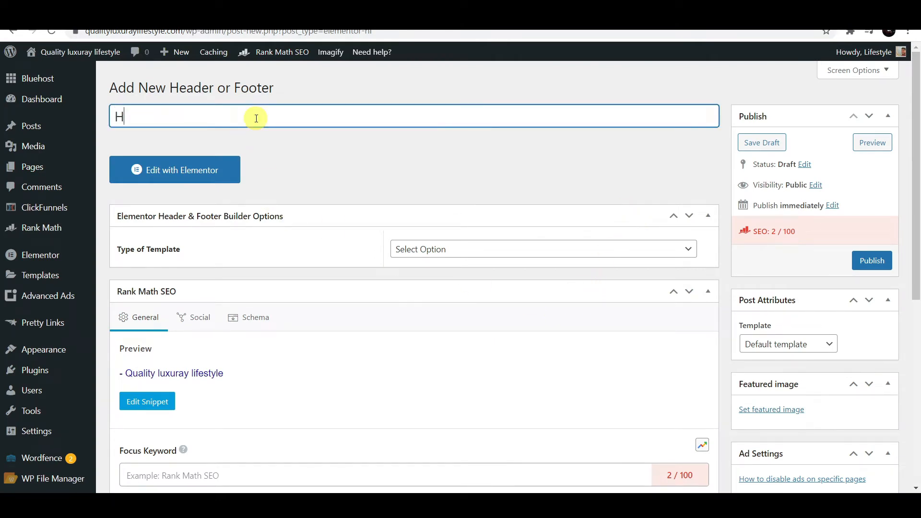
pyautogui.write('ome')
pyautogui.click(572, 226)
pyautogui.scroll(-1, 597, 233)
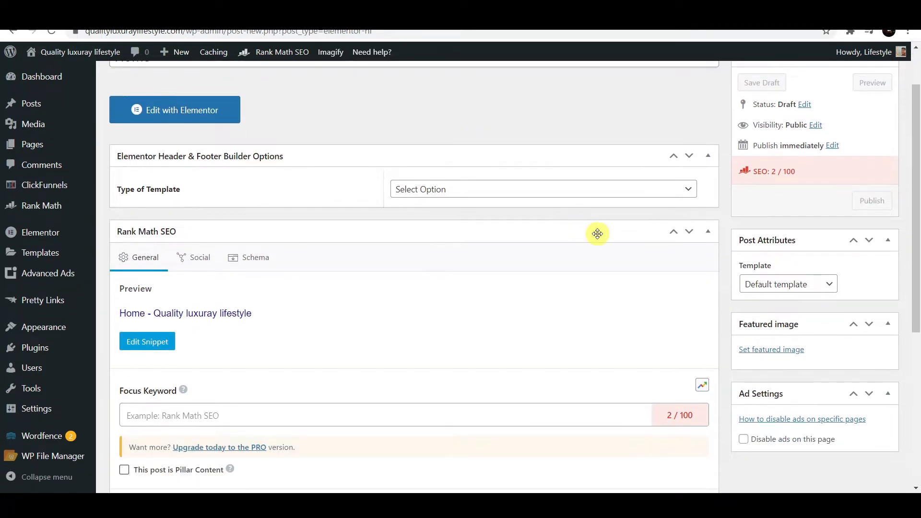
pyautogui.scroll(1, 597, 234)
# - Make it a Header shown on the Entire Website for All user roles, then edit with Elementor
pyautogui.click(676, 248)
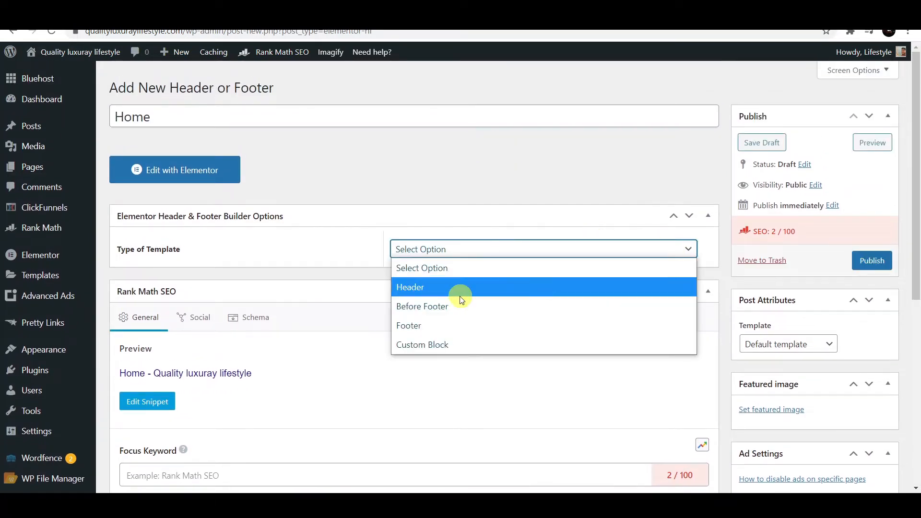
pyautogui.click(473, 289)
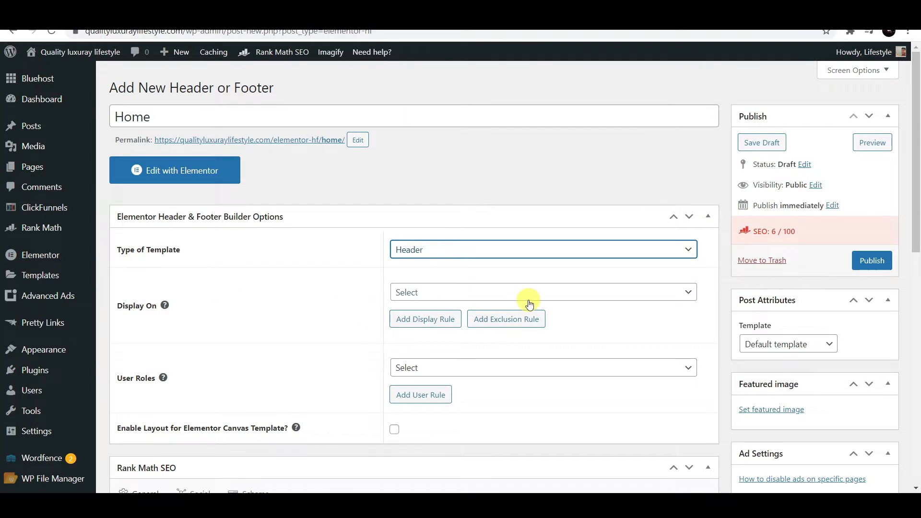
pyautogui.click(633, 293)
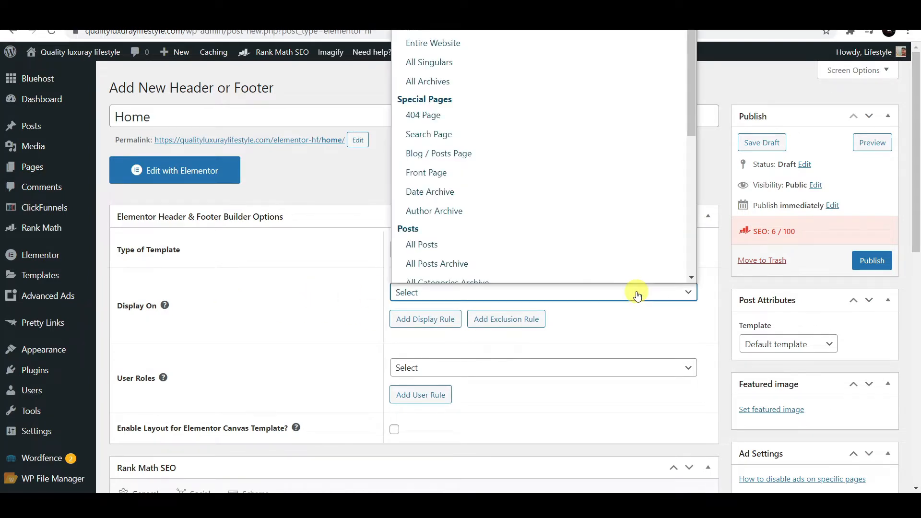
pyautogui.click(507, 45)
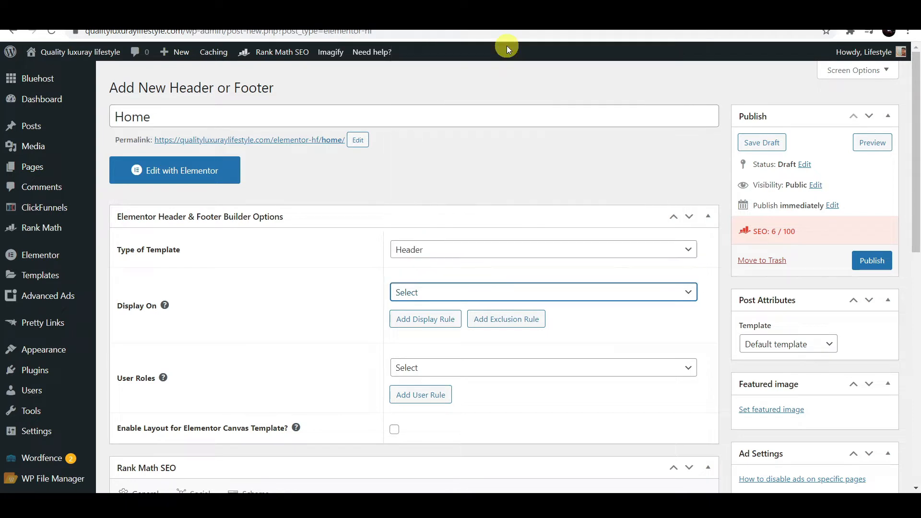
pyautogui.click(552, 370)
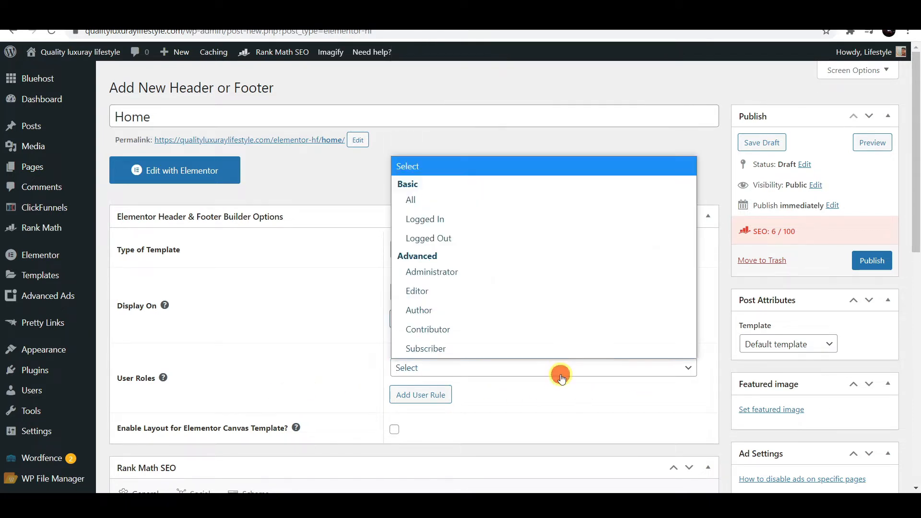
pyautogui.click(478, 200)
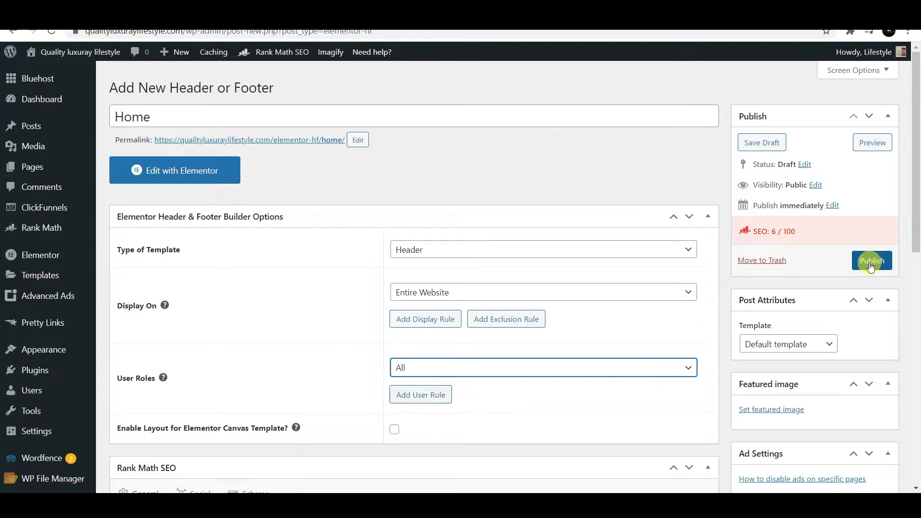
pyautogui.click(185, 171)
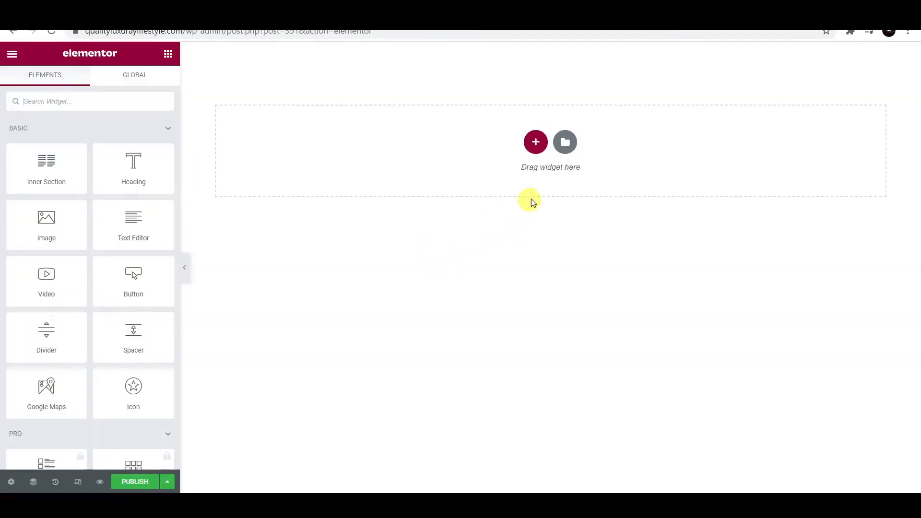
# - Browse the Library's Header category blocks, then close it without inserting any design
pyautogui.click(566, 144)
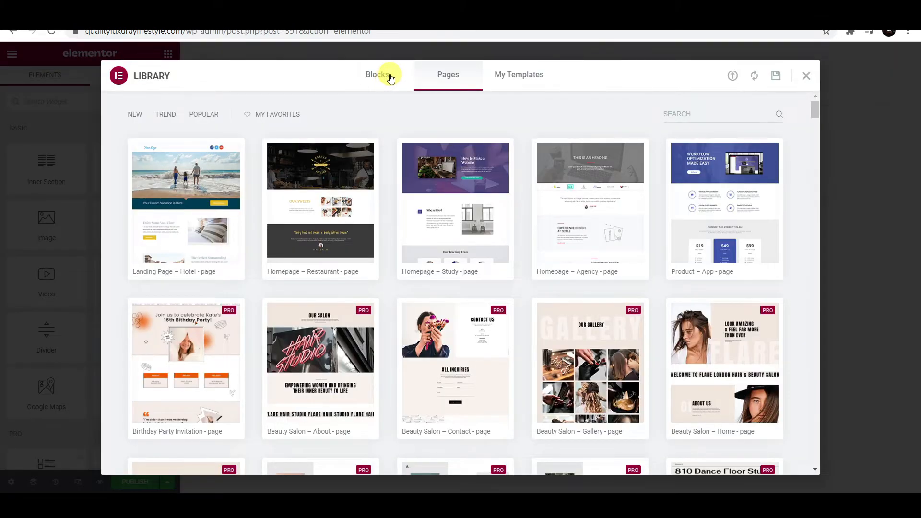
pyautogui.click(377, 76)
pyautogui.click(199, 115)
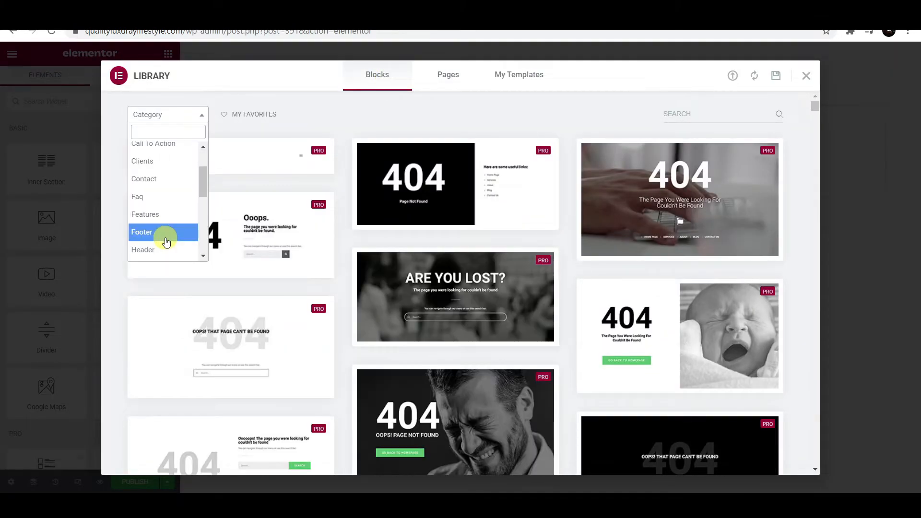
pyautogui.click(160, 251)
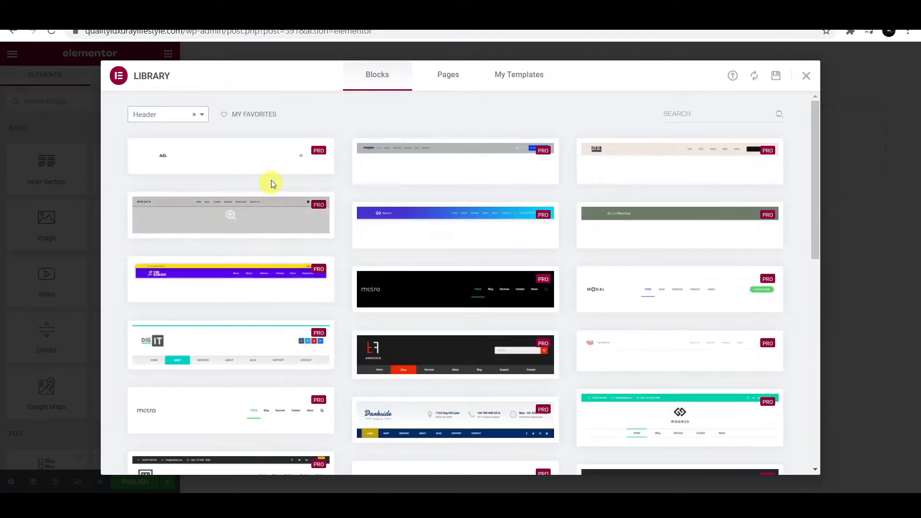
pyautogui.scroll(-1, 695, 364)
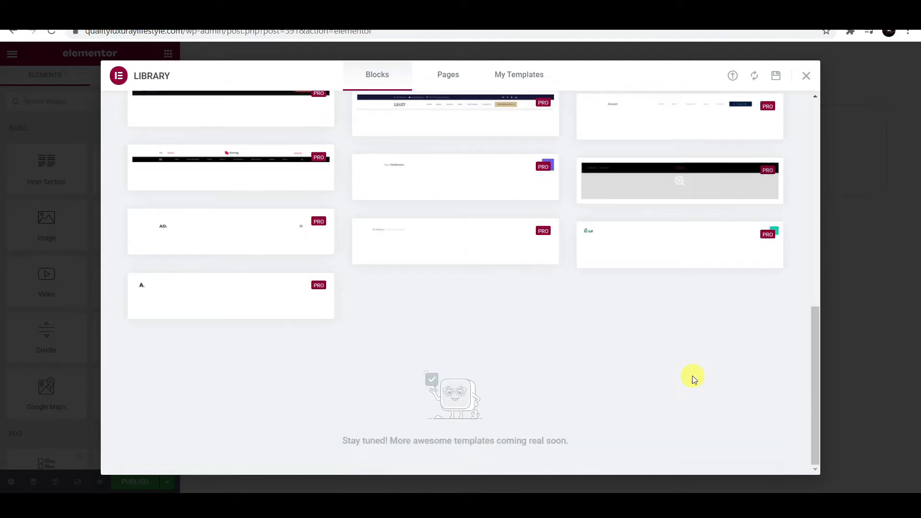
pyautogui.scroll(1, 692, 378)
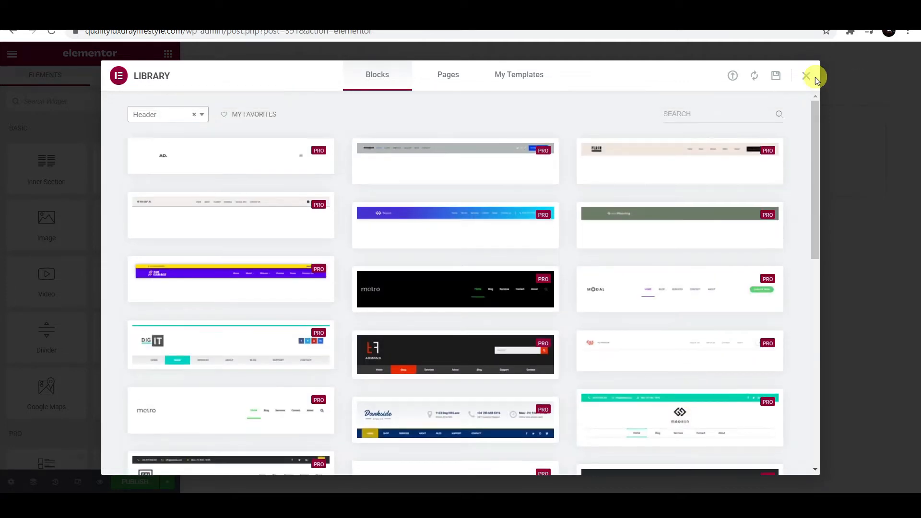
pyautogui.click(805, 77)
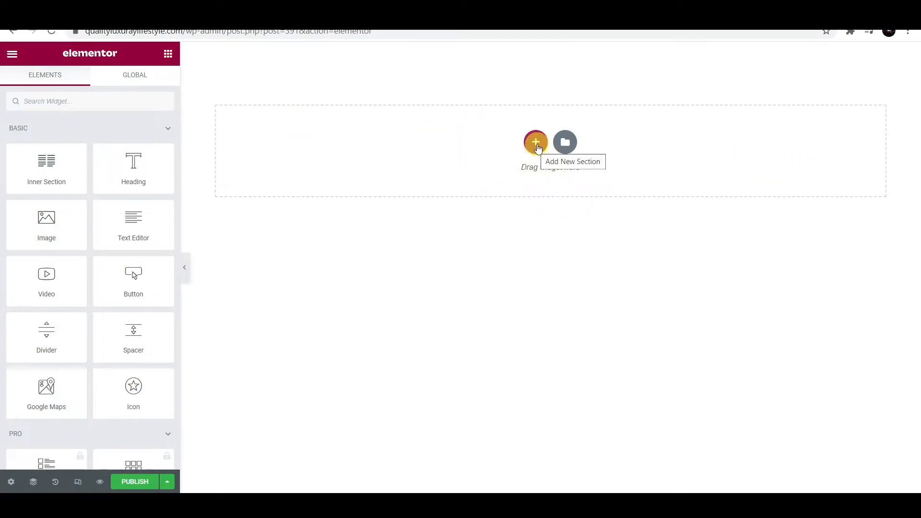
# - Add a three-column section to the header template and set its column structure to 16/66/16
pyautogui.click(536, 143)
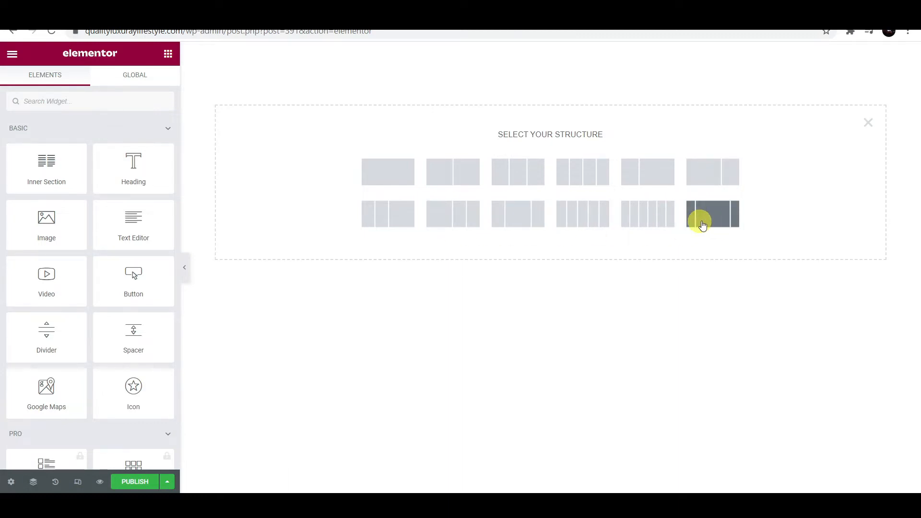
pyautogui.click(718, 220)
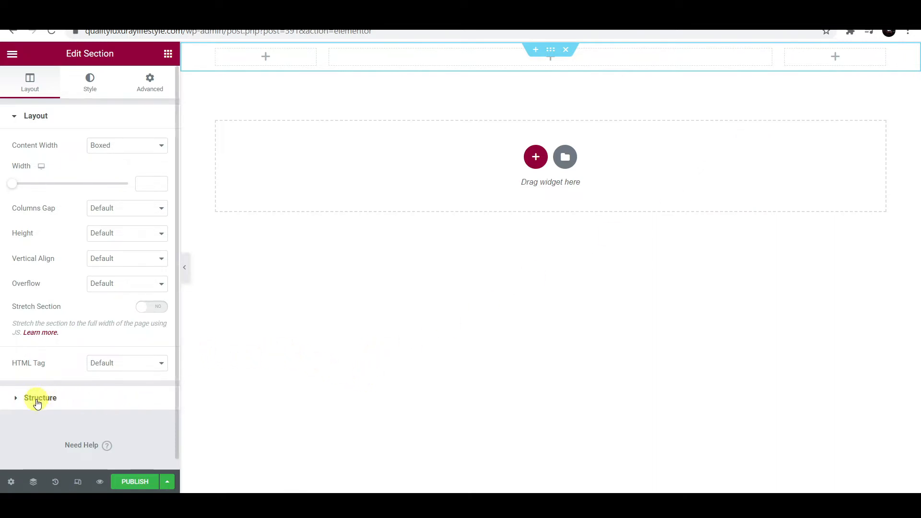
pyautogui.click(37, 402)
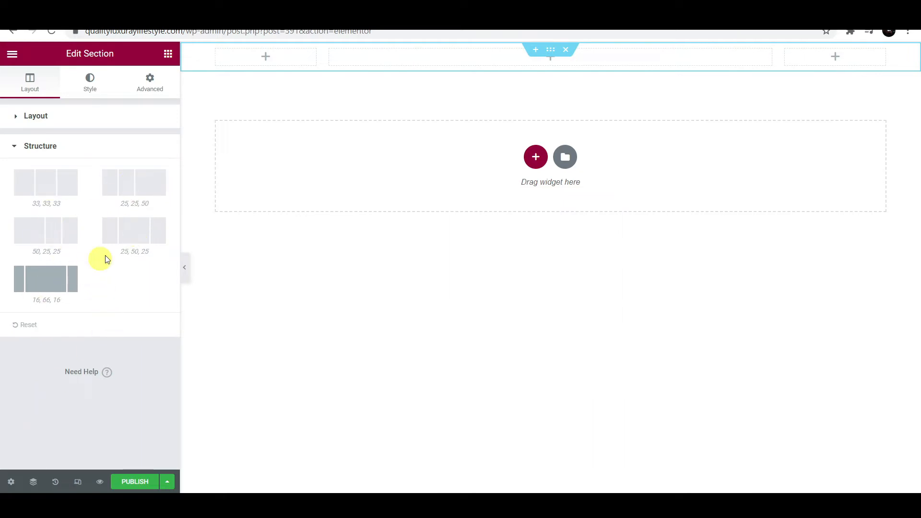
pyautogui.click(140, 237)
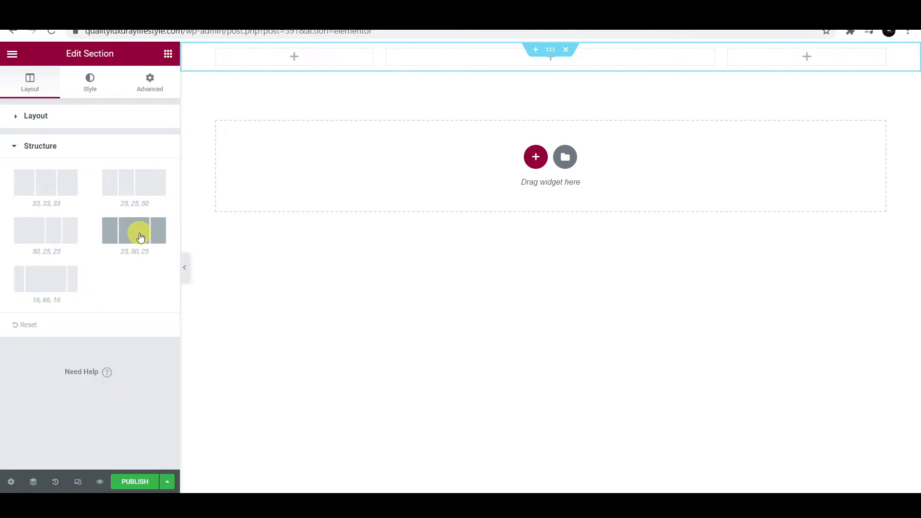
pyautogui.click(48, 287)
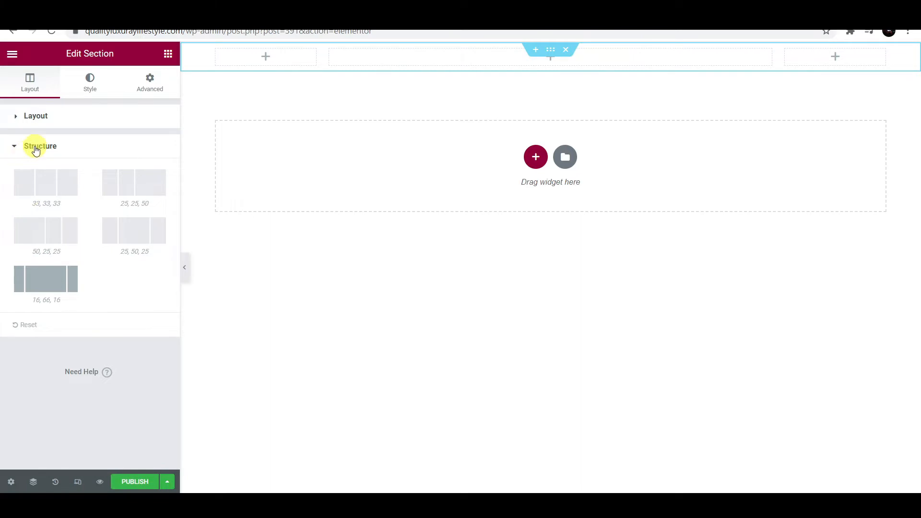
pyautogui.click(36, 149)
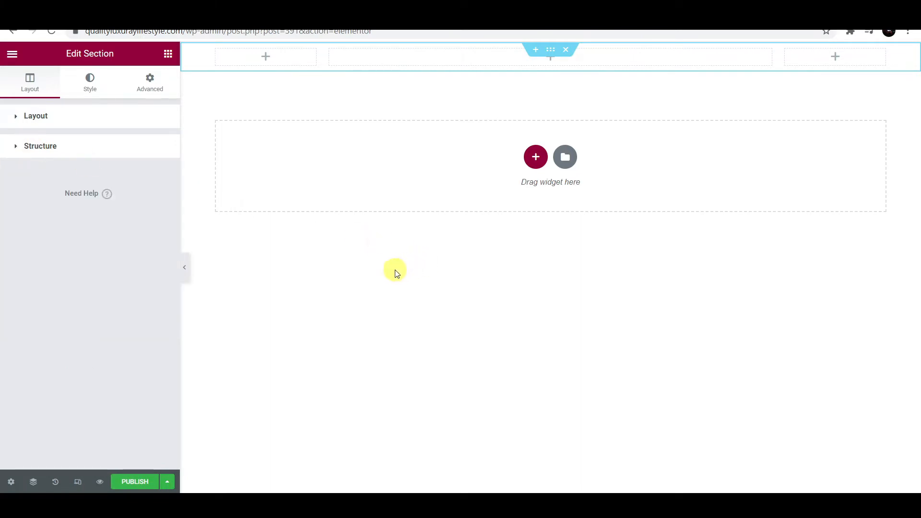
# - Search 'logo' and place the Site Logo widget in the header's left column
pyautogui.click(267, 57)
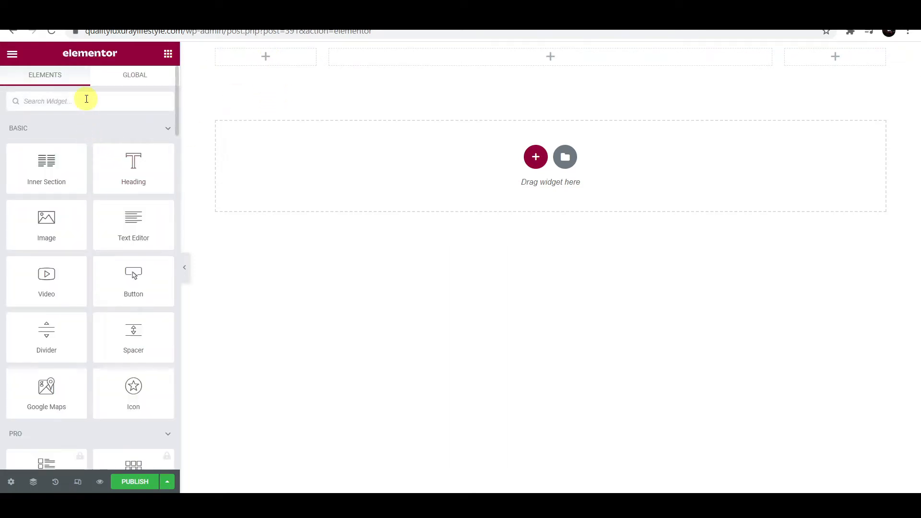
pyautogui.click(86, 99)
pyautogui.write('logo')
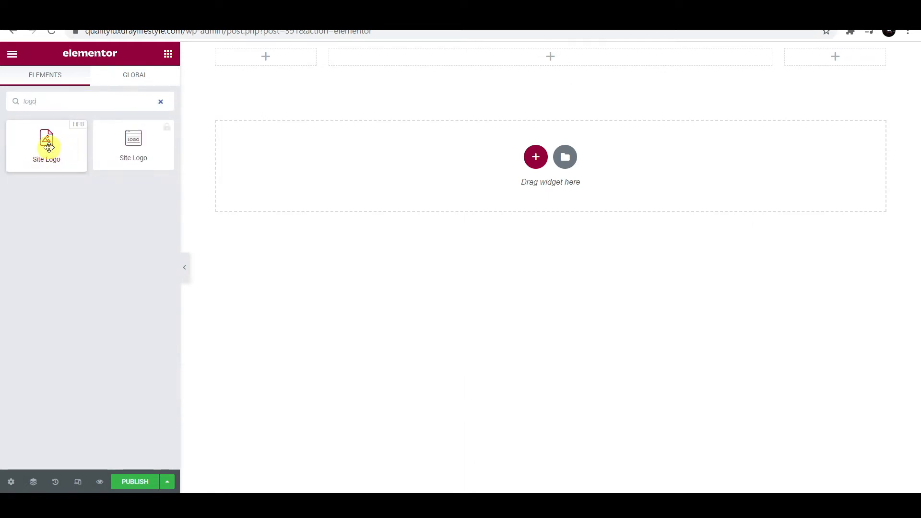
pyautogui.moveTo(50, 146); pyautogui.dragTo(266, 64)
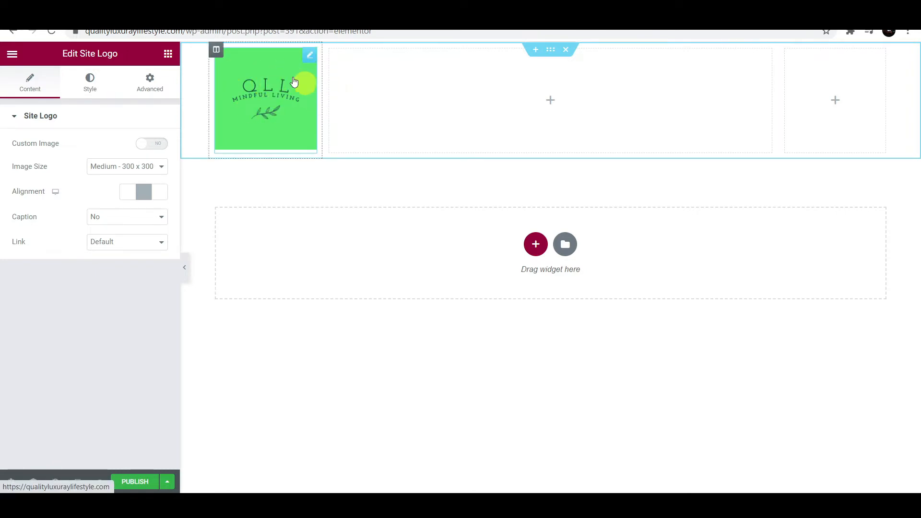
# - Keep the default logo image instead of a custom one, and shrink the logo width to 50
pyautogui.click(154, 145)
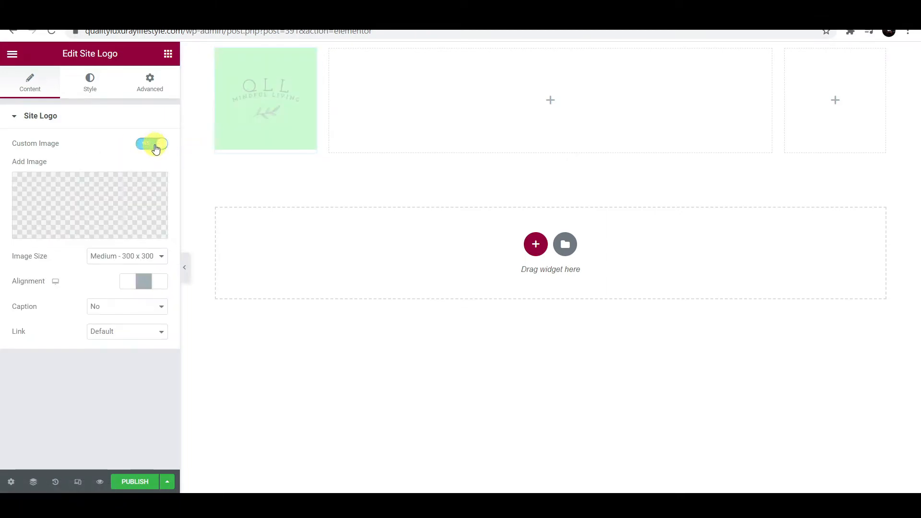
pyautogui.click(90, 230)
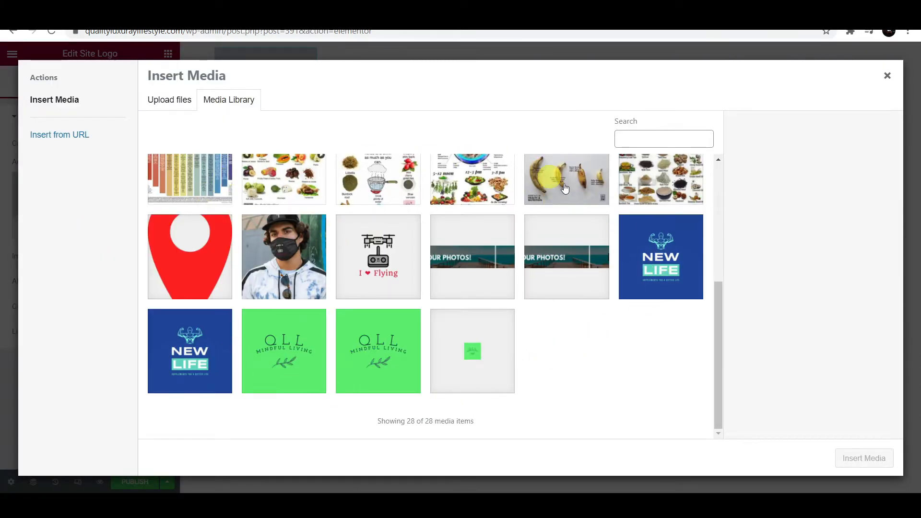
pyautogui.click(888, 77)
pyautogui.click(151, 145)
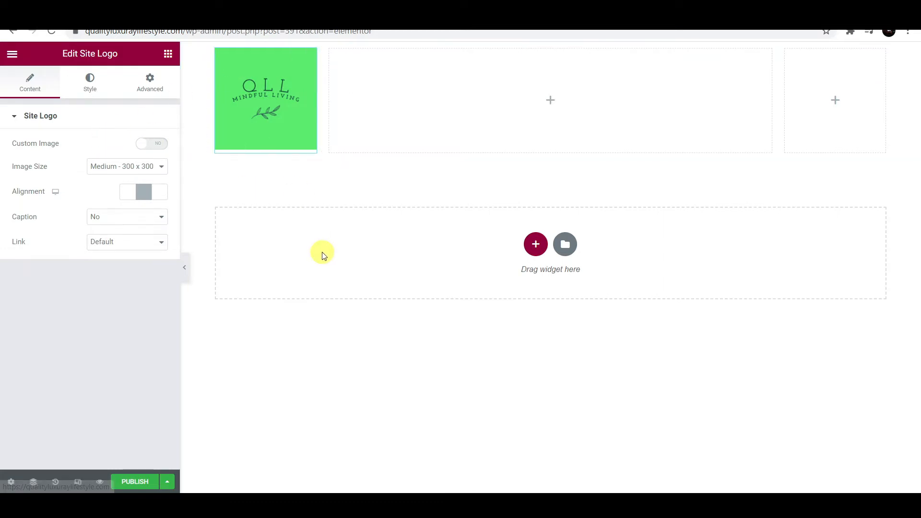
pyautogui.click(89, 85)
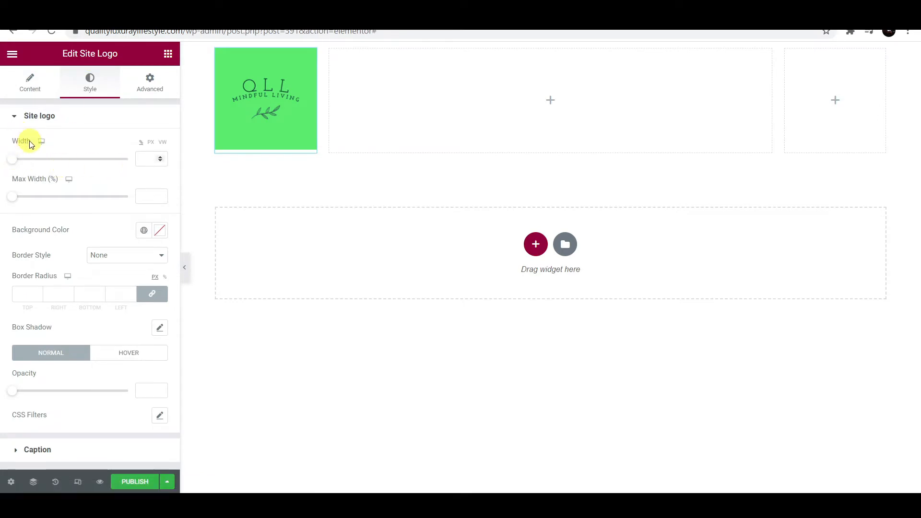
pyautogui.moveTo(11, 159); pyautogui.dragTo(72, 164)
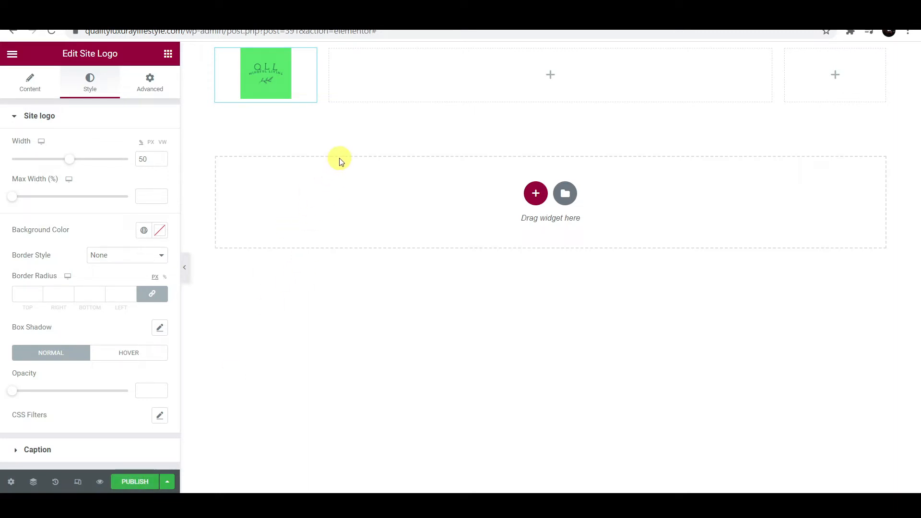
pyautogui.click(551, 78)
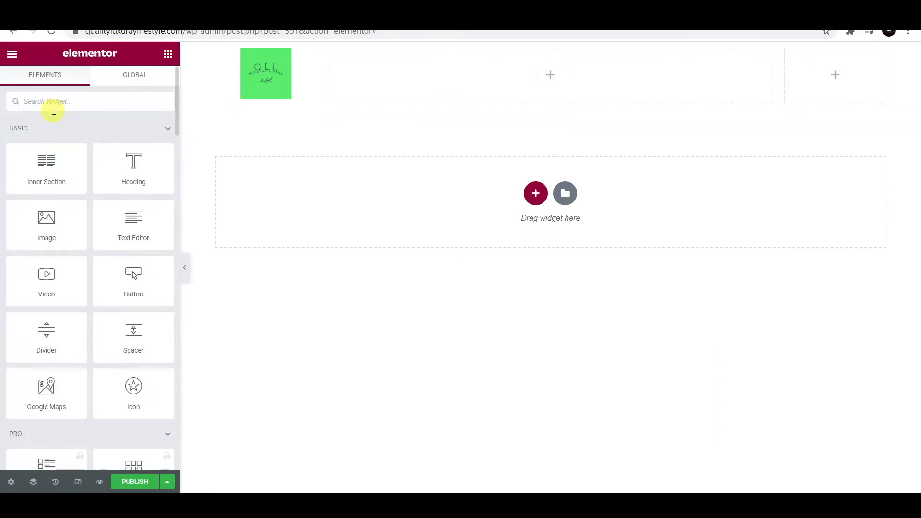
# - Drop a Navigation Menu (Home, Products, Privacy Policy, Contact Us, Join Us) into the middle column, centre-aligned
pyautogui.write('menu')
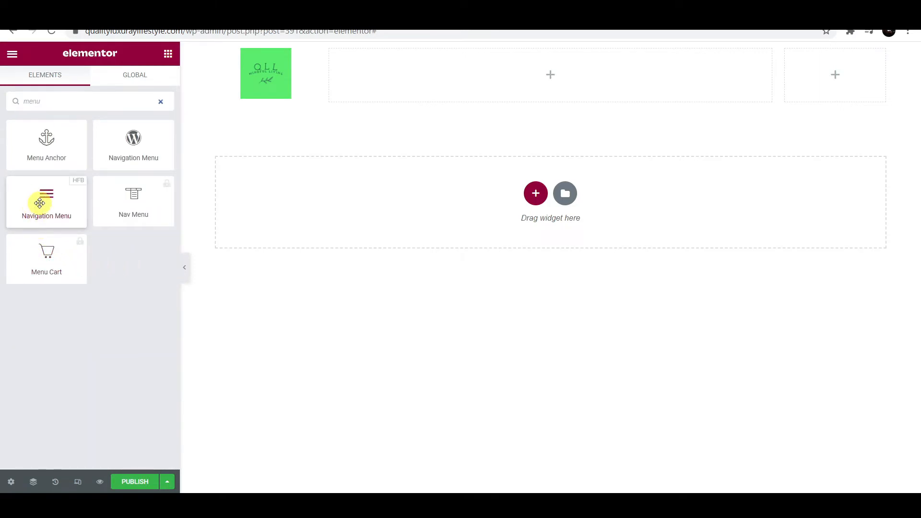
pyautogui.moveTo(41, 202); pyautogui.dragTo(552, 73)
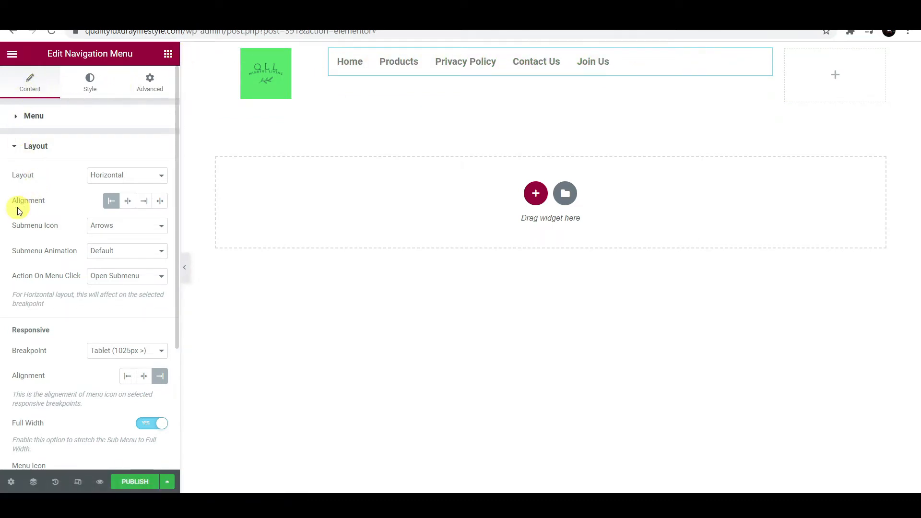
pyautogui.click(128, 201)
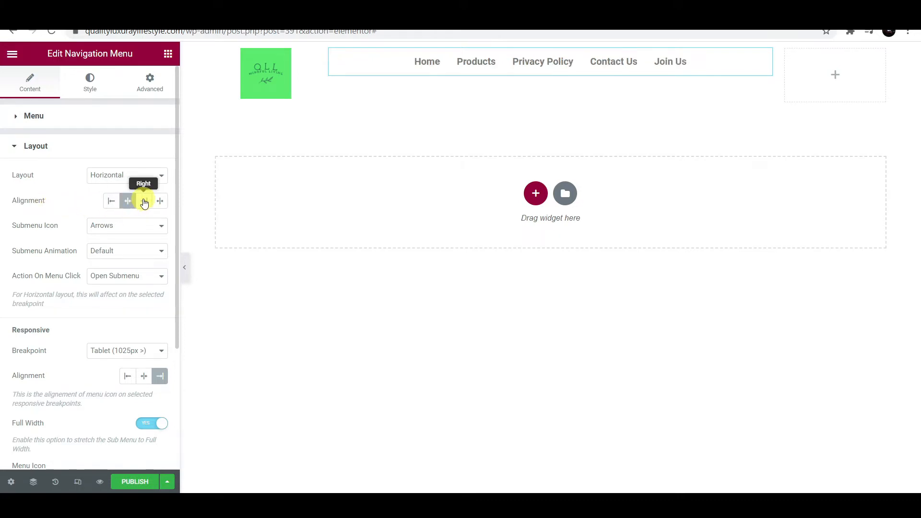
pyautogui.click(144, 201)
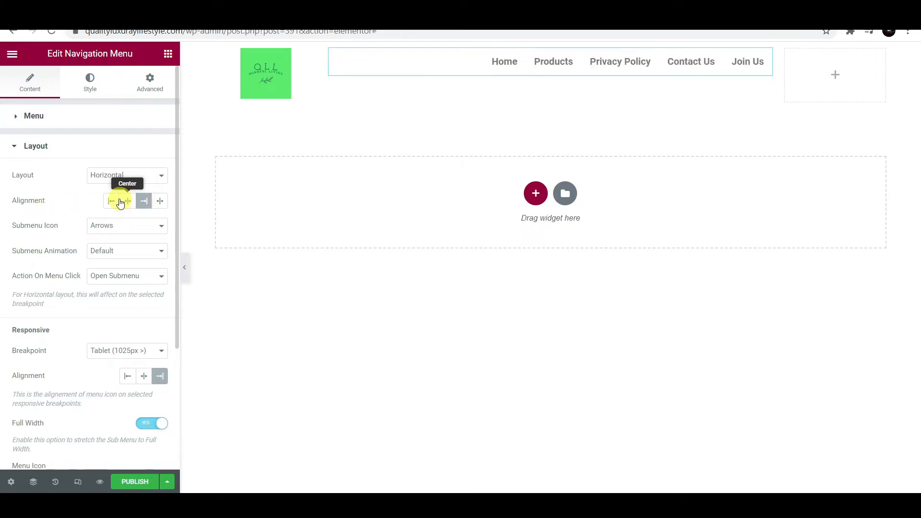
pyautogui.click(160, 202)
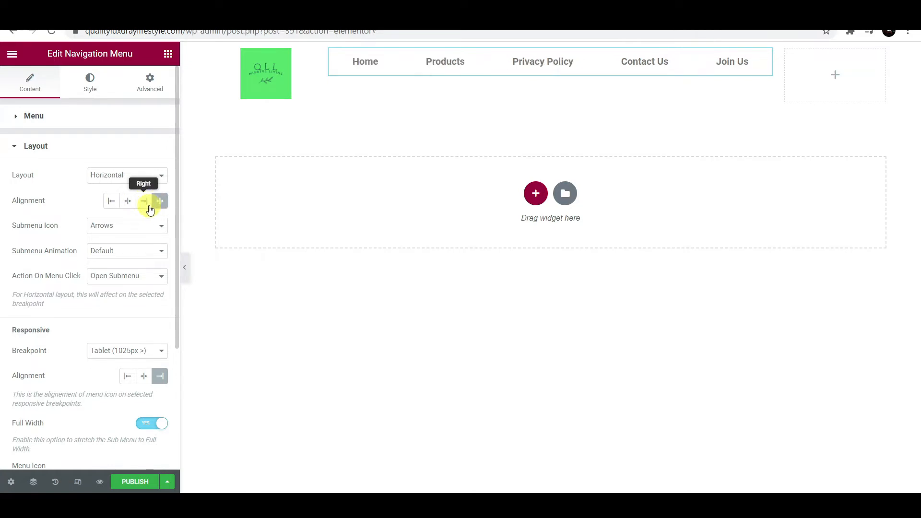
pyautogui.click(131, 206)
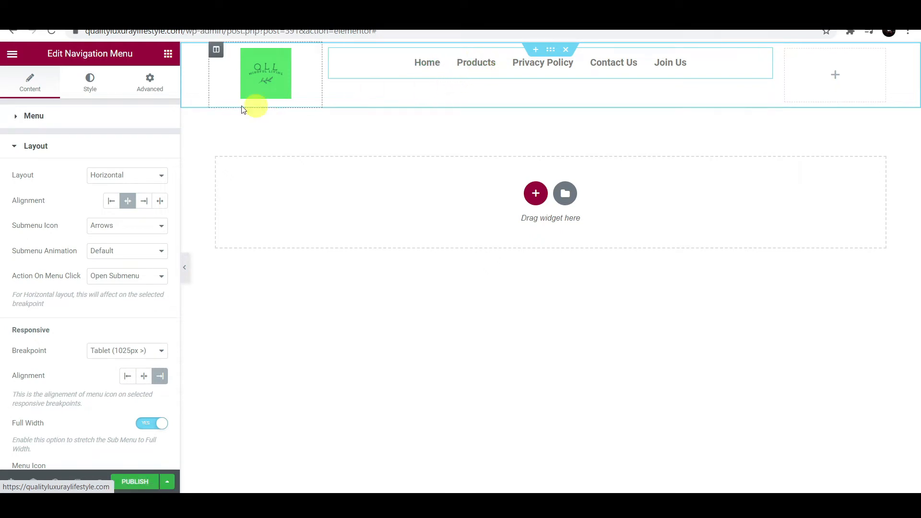
# - Set the menu's vertical padding to 30 with an Underline link hover effect and Fade animation
pyautogui.click(96, 88)
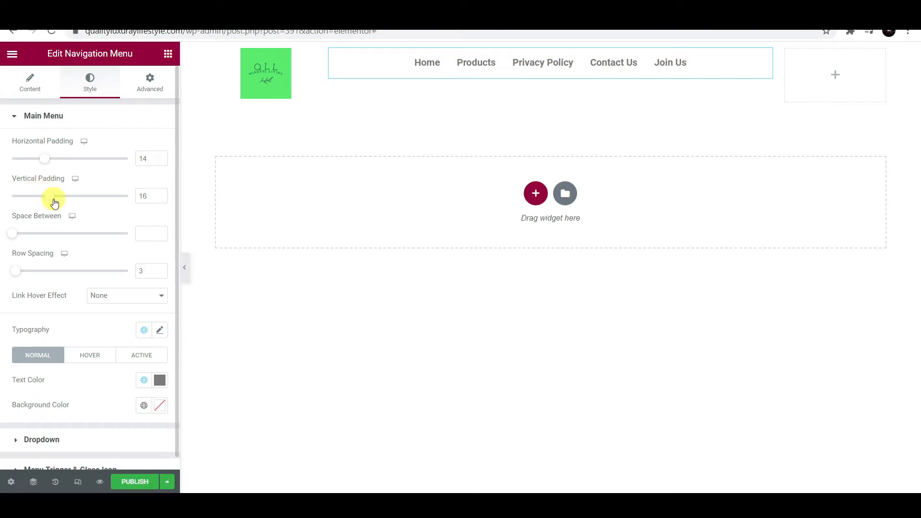
pyautogui.moveTo(51, 199); pyautogui.dragTo(85, 206)
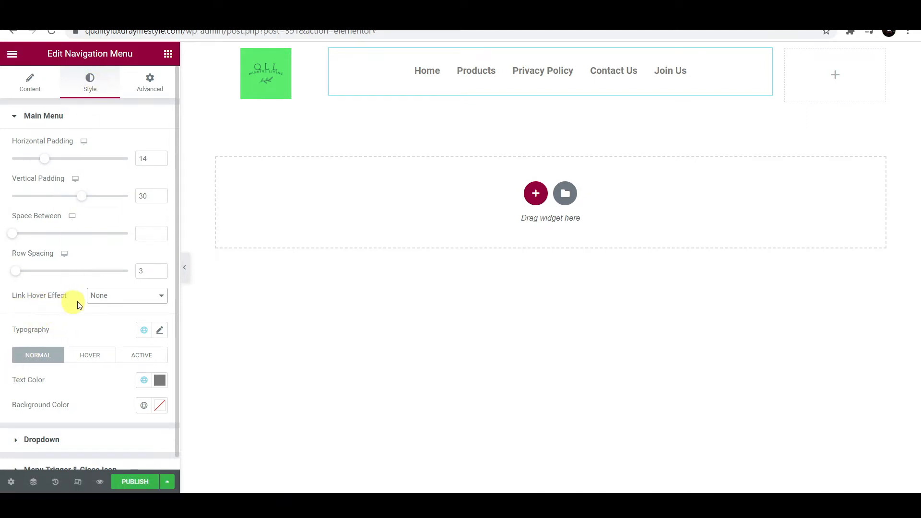
pyautogui.click(155, 296)
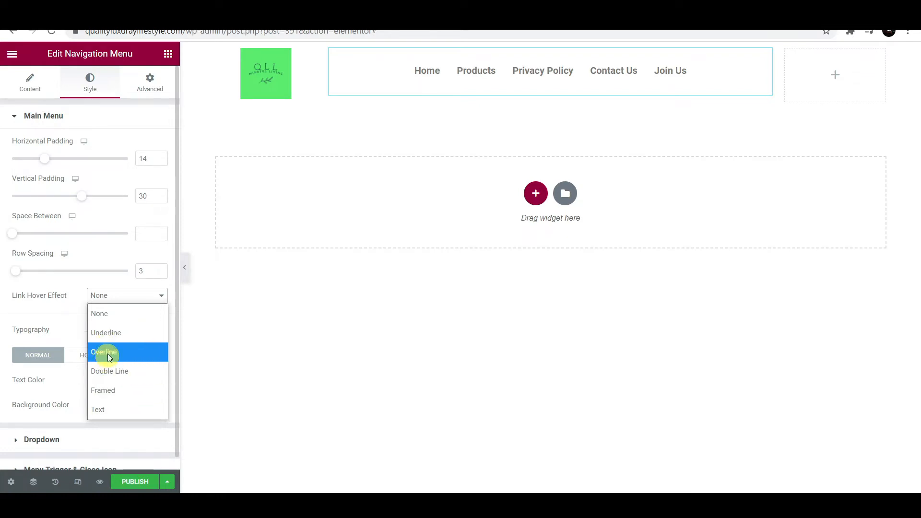
pyautogui.click(116, 334)
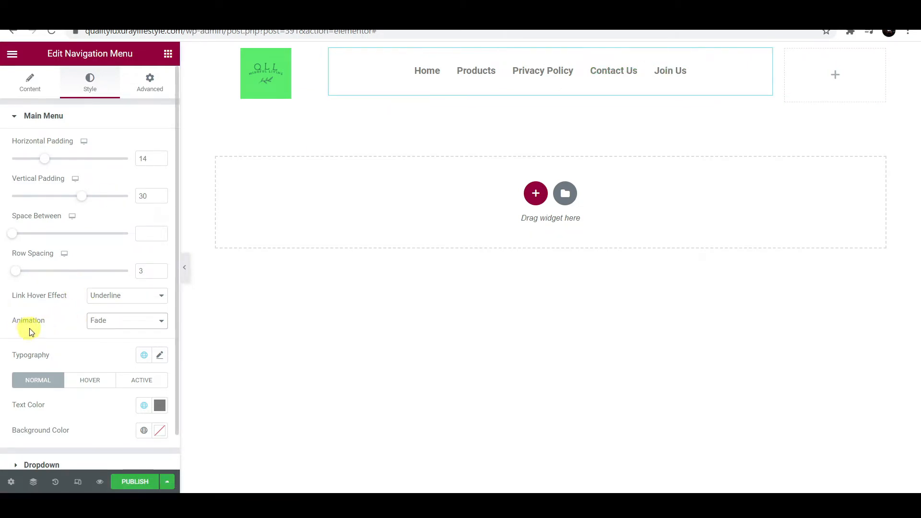
pyautogui.click(157, 325)
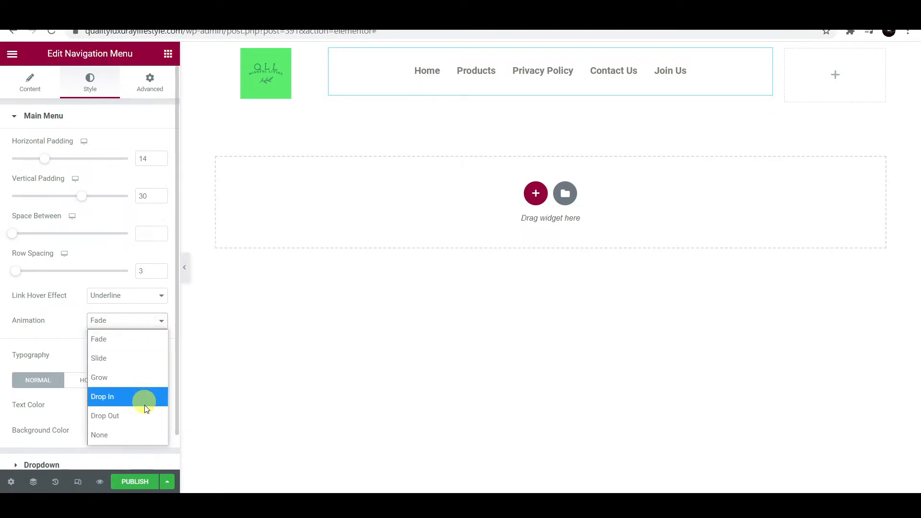
pyautogui.click(70, 321)
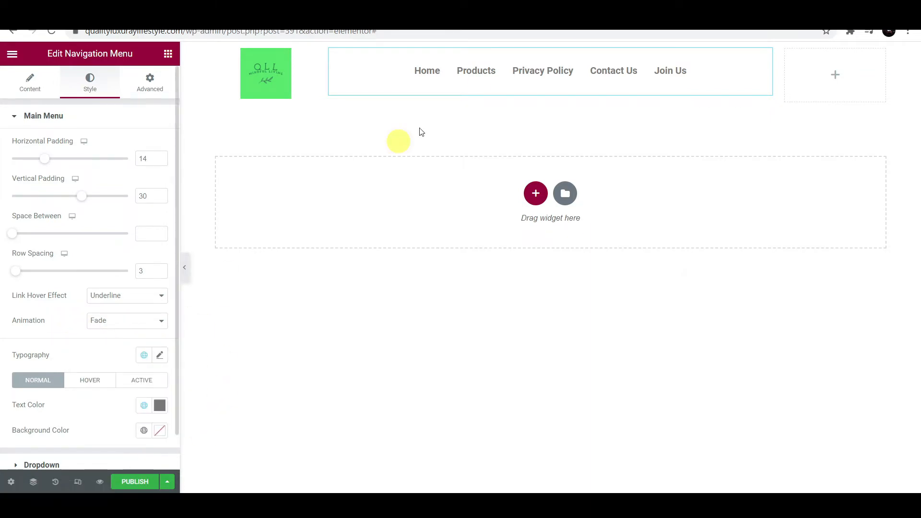
pyautogui.scroll(-1, 34, 403)
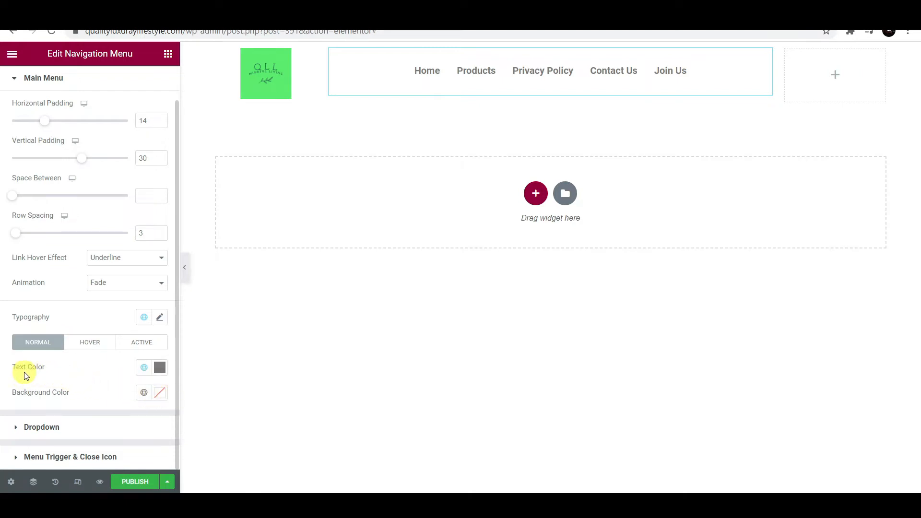
pyautogui.click(160, 370)
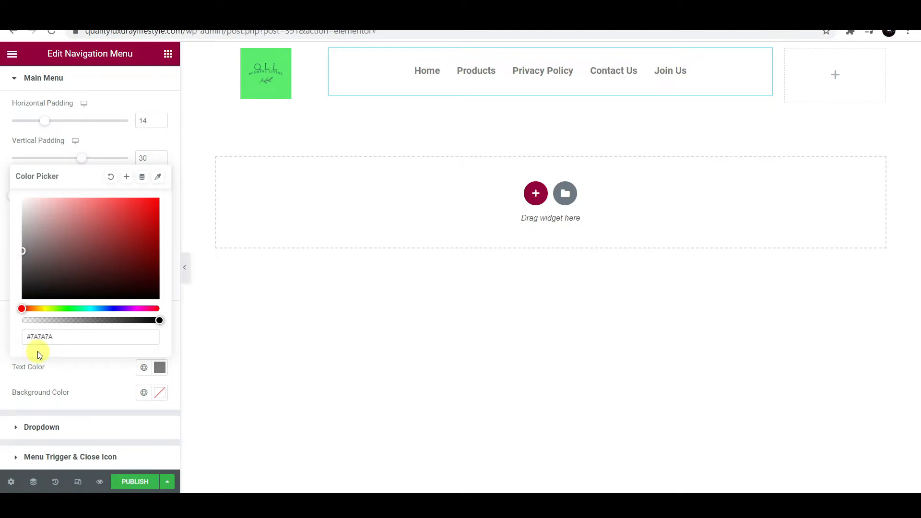
pyautogui.click(115, 375)
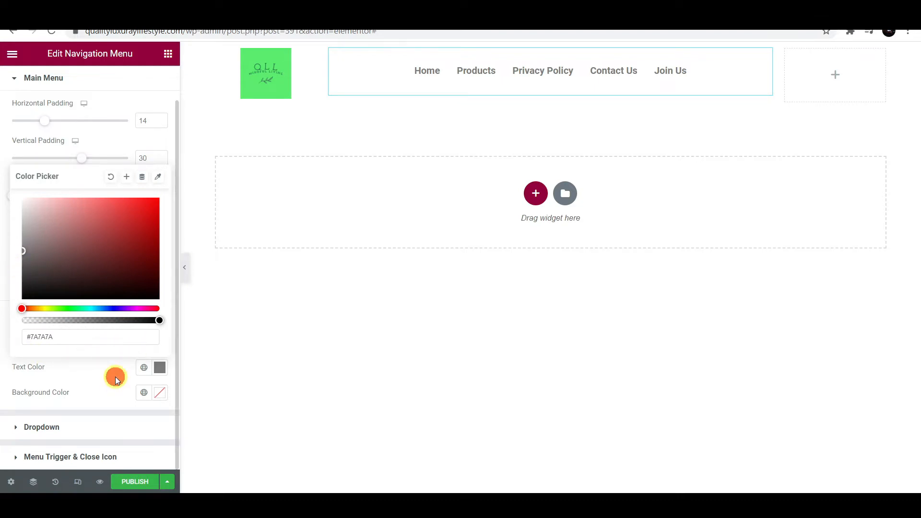
# - Place a Button in the right column, relabel it 'SIGN UP', and centre it
pyautogui.click(836, 75)
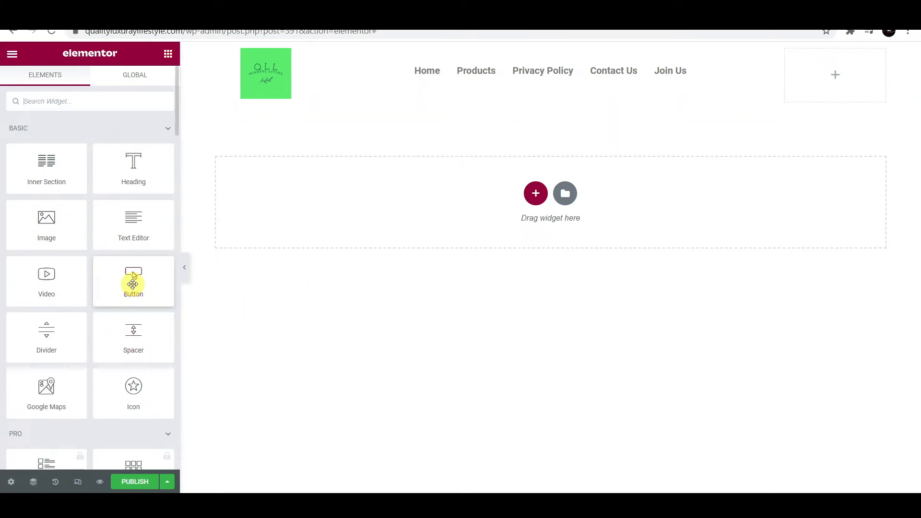
pyautogui.moveTo(132, 281); pyautogui.dragTo(822, 79)
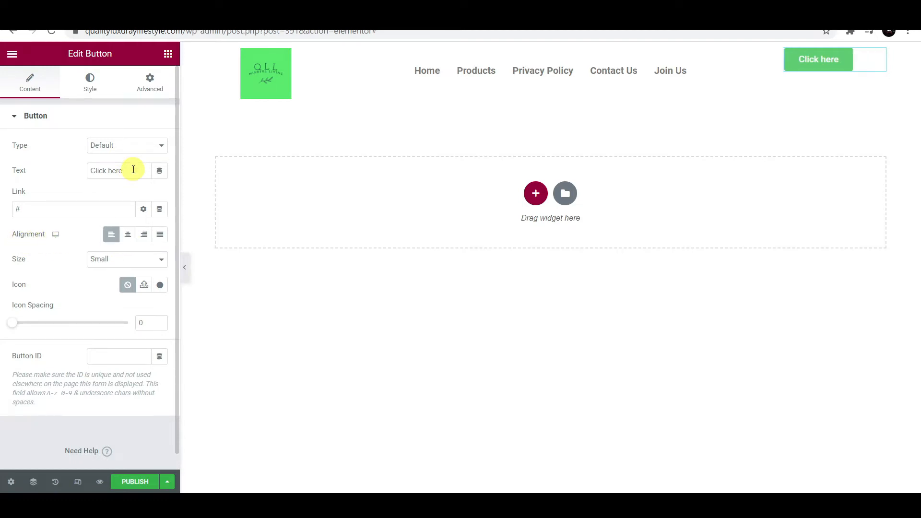
pyautogui.moveTo(133, 170); pyautogui.dragTo(85, 169)
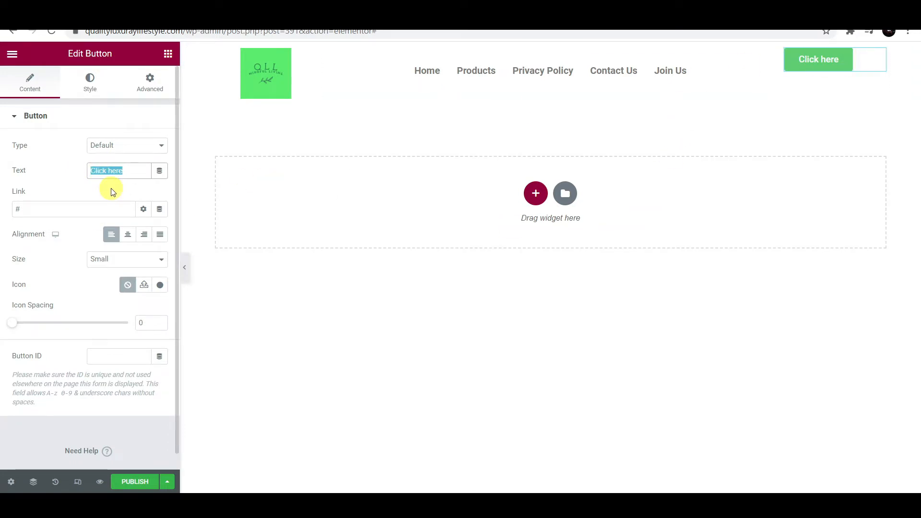
pyautogui.write('SIGN UP')
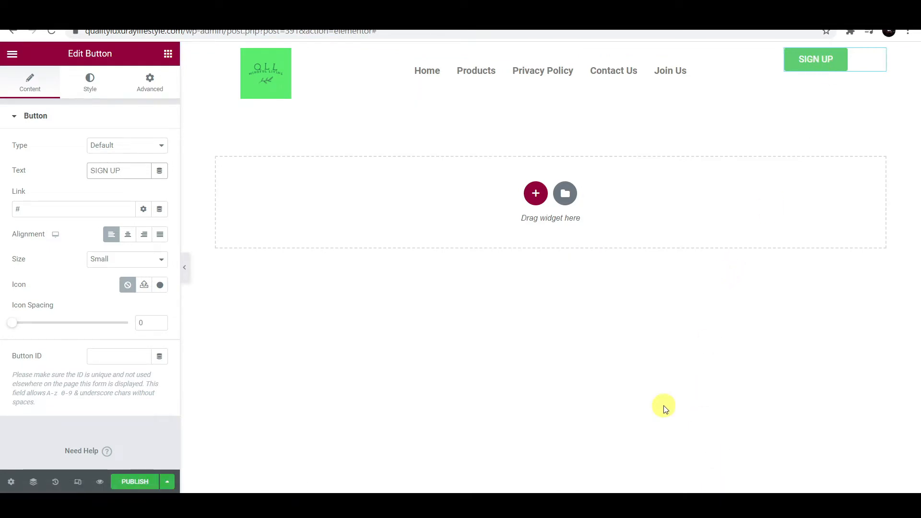
pyautogui.click(128, 234)
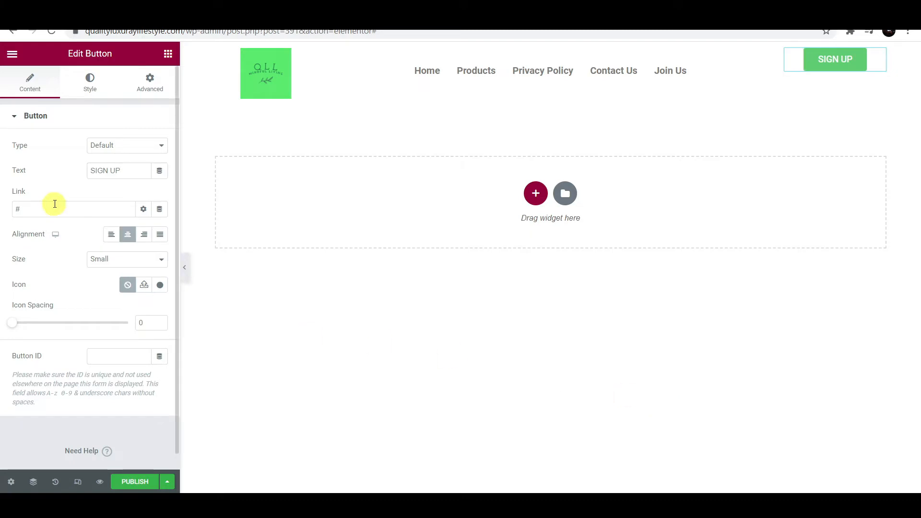
# - In the button's typography settings, try a text size of 20, then undo it
pyautogui.click(95, 87)
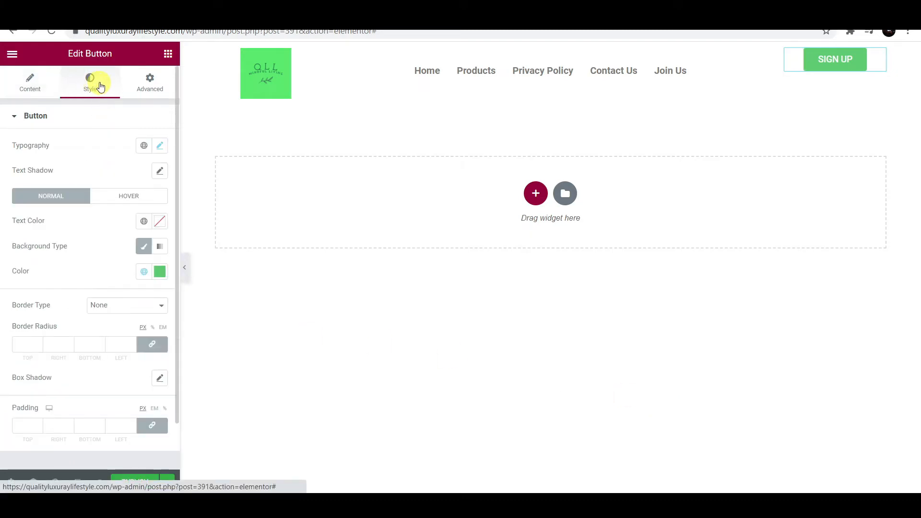
pyautogui.click(159, 146)
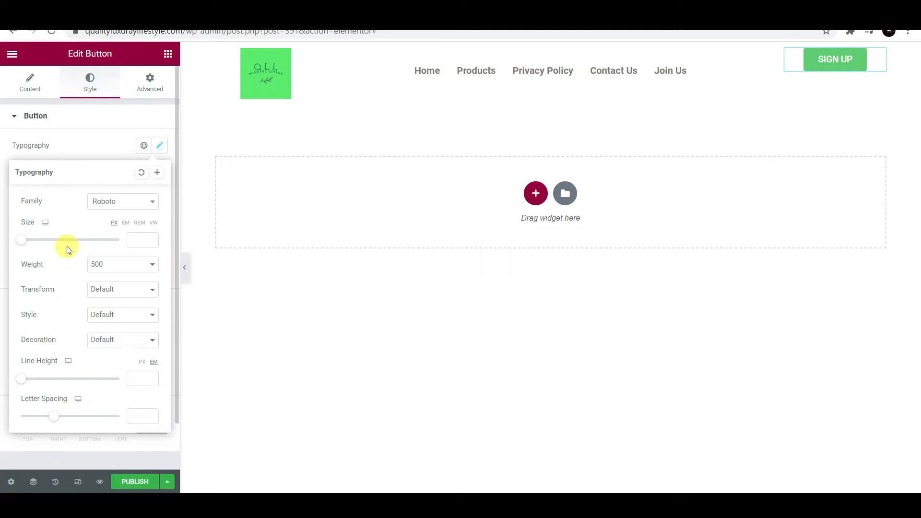
pyautogui.moveTo(25, 242); pyautogui.dragTo(34, 245)
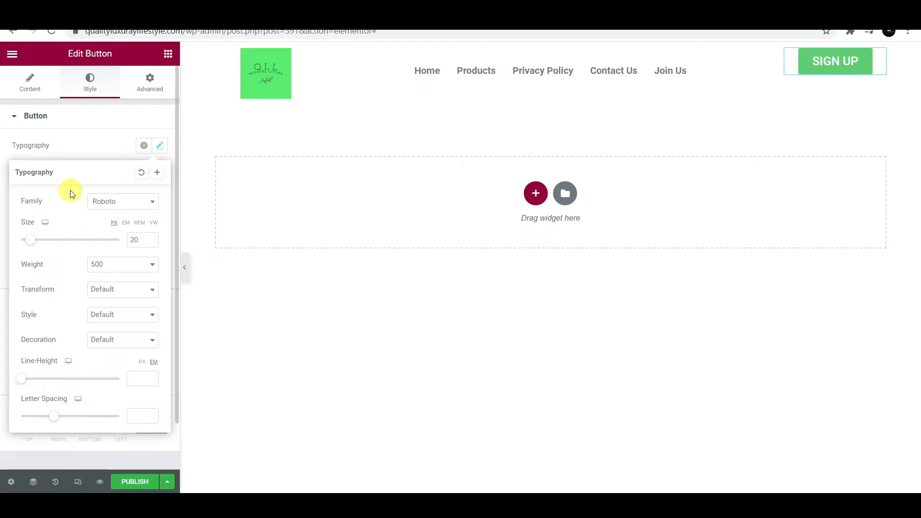
pyautogui.hotkey('ctrl', 'z')
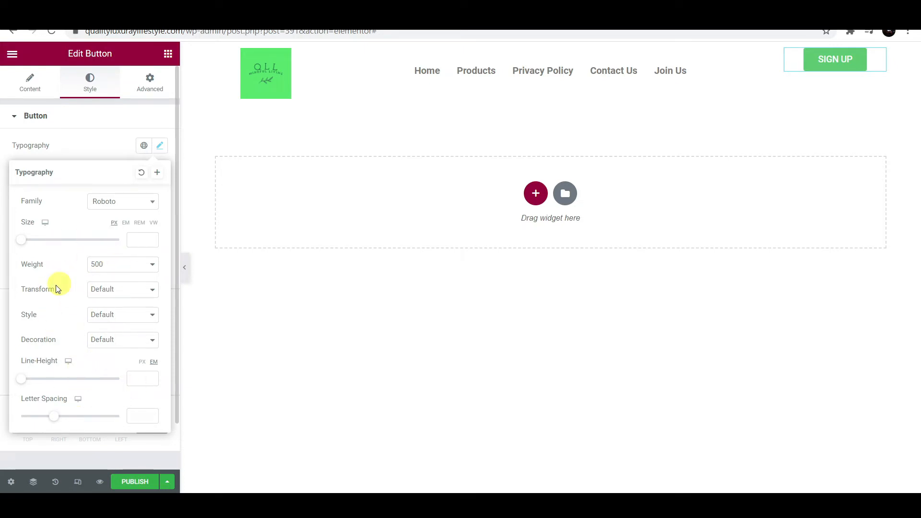
# - Set the SIGN UP button's hover animation to Grow
pyautogui.click(160, 146)
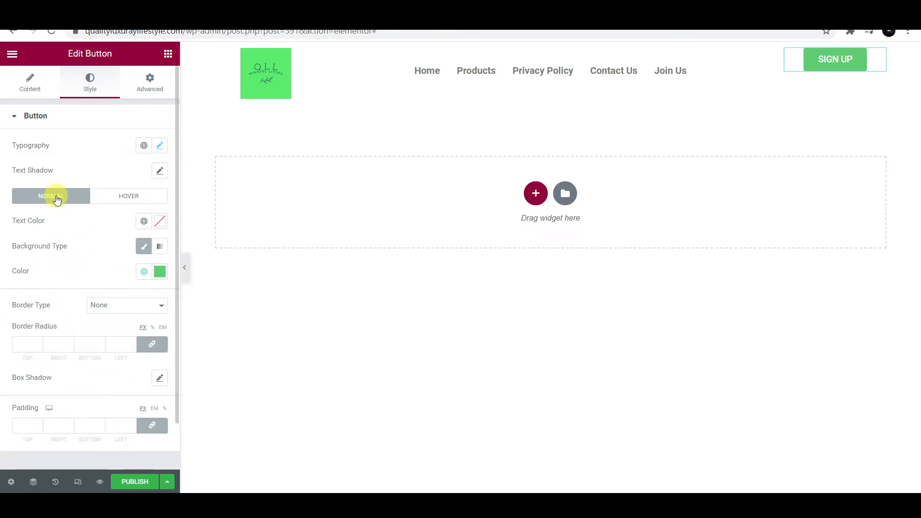
pyautogui.click(133, 199)
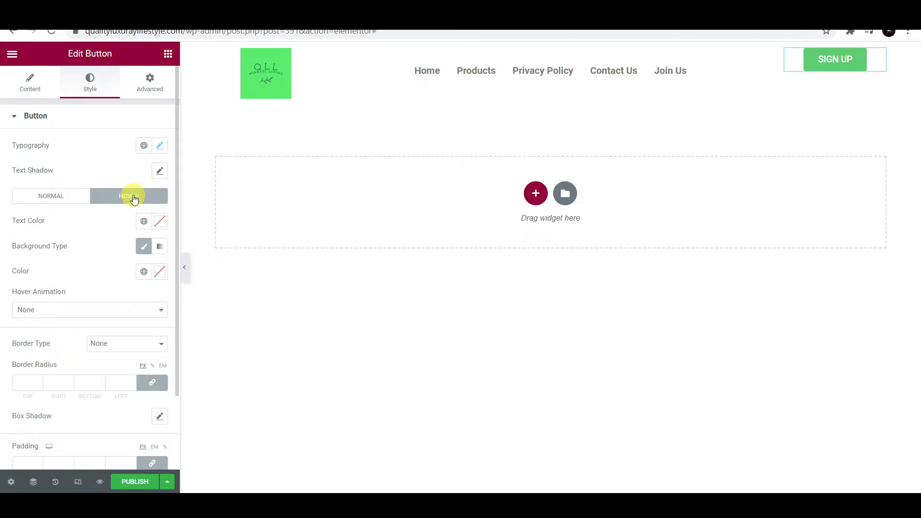
pyautogui.click(152, 313)
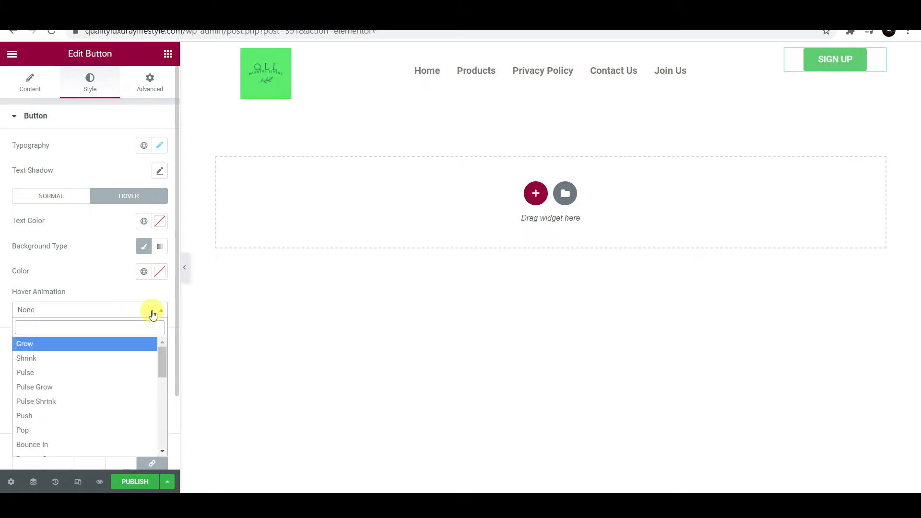
pyautogui.click(64, 350)
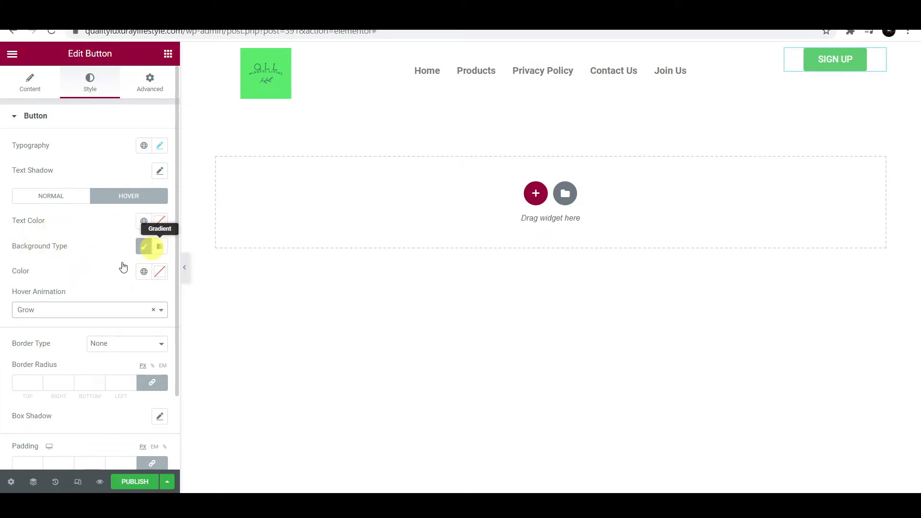
# - Adjust the shade of the SIGN UP button's green background colour
pyautogui.click(77, 196)
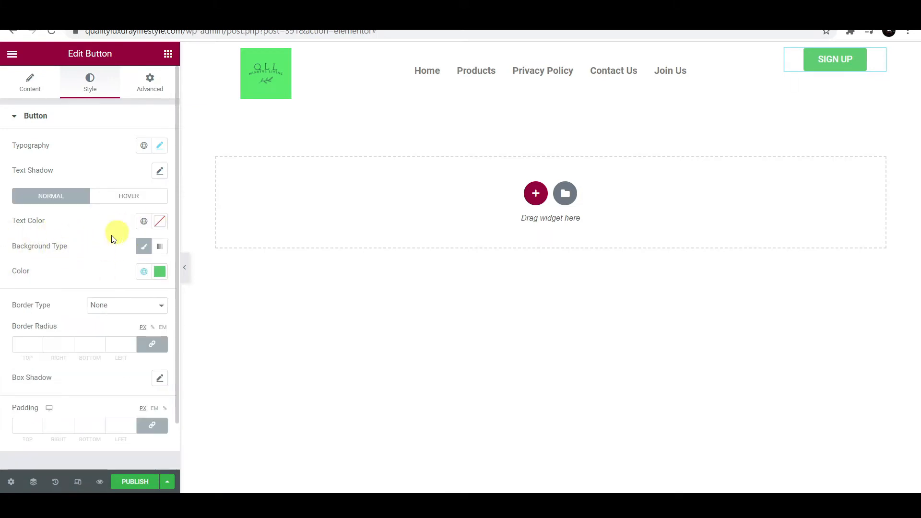
pyautogui.click(160, 273)
pyautogui.moveTo(94, 334)
pyautogui.mouseDown()
pyautogui.moveTo(58, 372)
pyautogui.moveTo(59, 357)
pyautogui.moveTo(106, 333)
pyautogui.mouseUp()
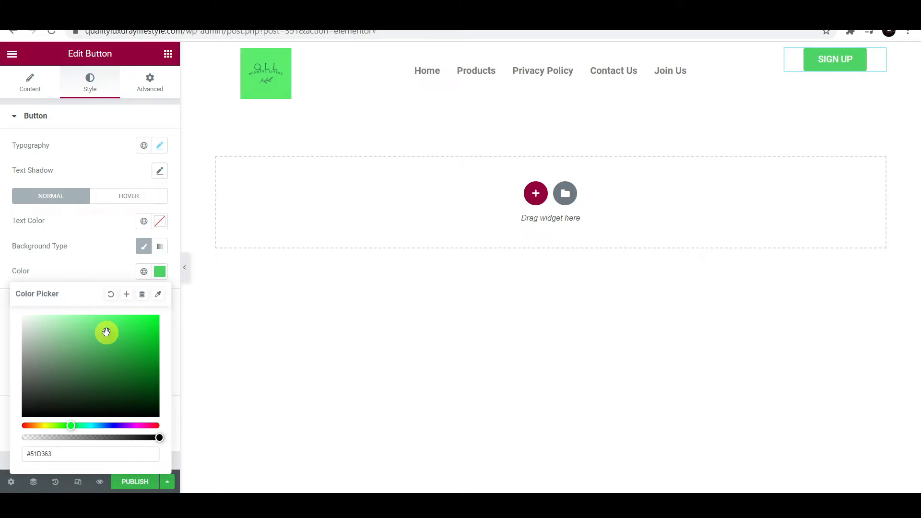
pyautogui.click(3, 337)
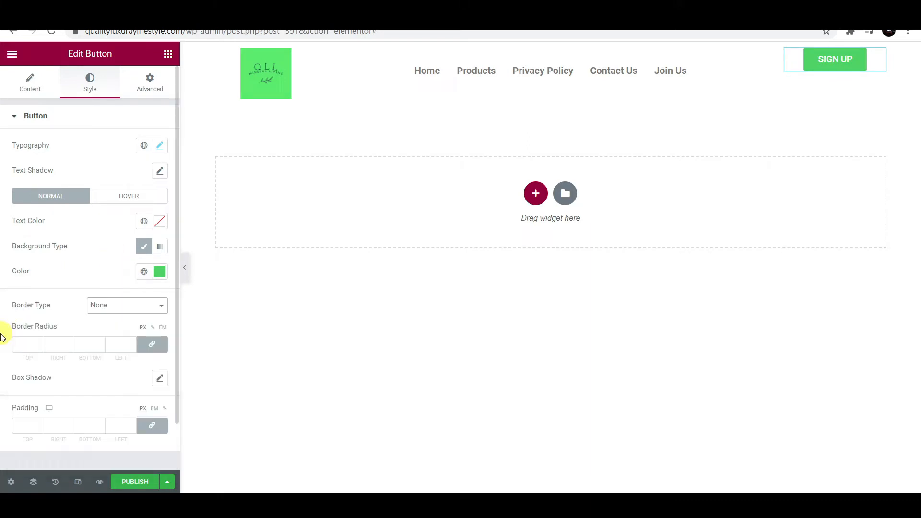
# - Round the button's corners with a 10 px border radius on all sides
pyautogui.click(39, 341)
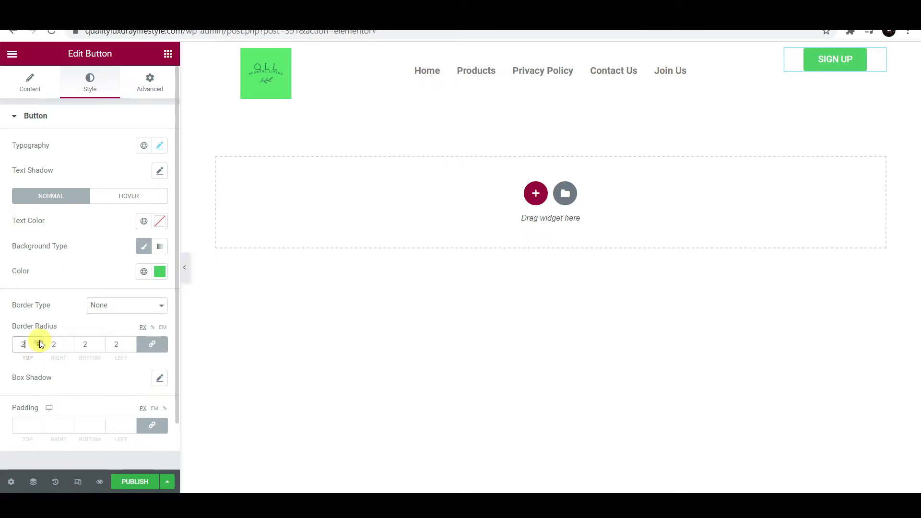
pyautogui.click(39, 342)
pyautogui.click(39, 342)
pyautogui.click(39, 342)
pyautogui.click(39, 342)
pyautogui.click(39, 341)
pyautogui.click(39, 346)
pyautogui.click(39, 346)
pyautogui.click(39, 346)
pyautogui.click(39, 345)
pyautogui.click(39, 346)
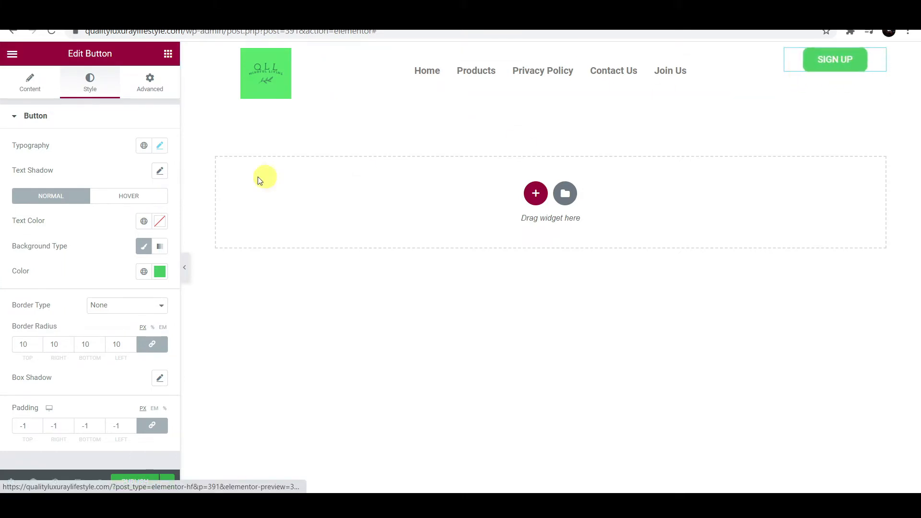
# - Give the SIGN UP button a 16 px margin on every side and publish the template
pyautogui.click(155, 89)
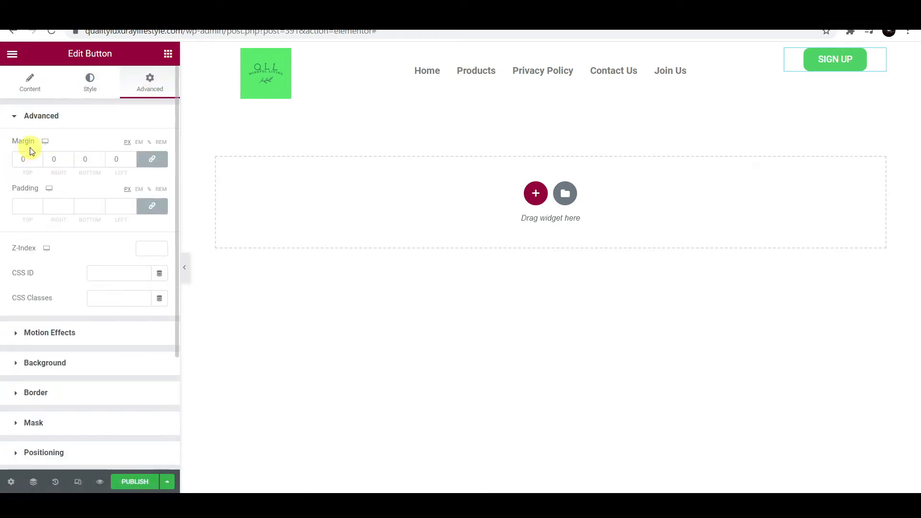
pyautogui.click(40, 156)
pyautogui.click(40, 156)
pyautogui.click(40, 156)
pyautogui.click(40, 156)
pyautogui.click(40, 156)
pyautogui.click(41, 156)
pyautogui.click(40, 156)
pyautogui.click(40, 156)
pyautogui.doubleClick(41, 155)
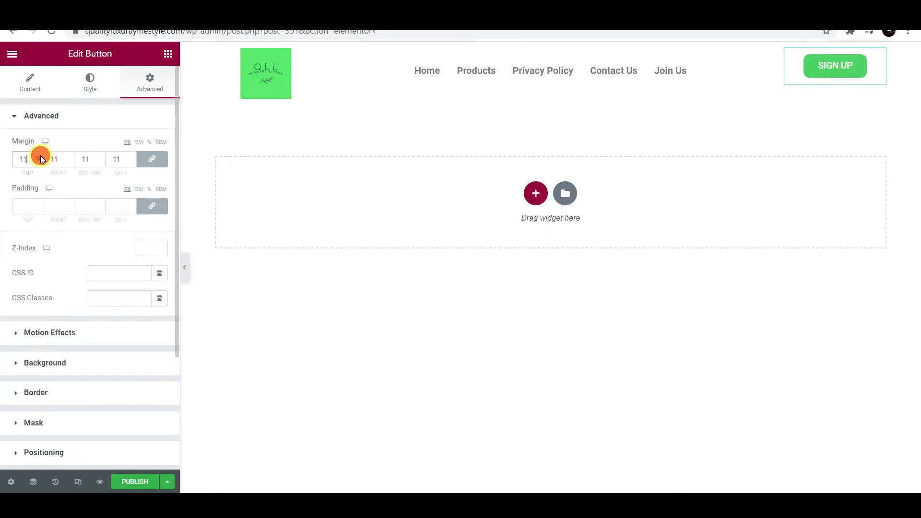
pyautogui.doubleClick(40, 156)
pyautogui.click(40, 156)
pyautogui.doubleClick(40, 155)
pyautogui.doubleClick(40, 156)
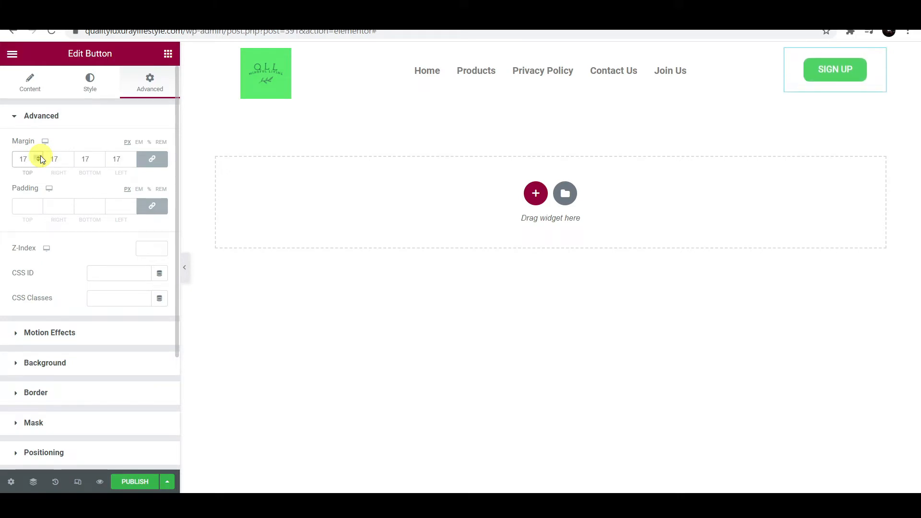
pyautogui.click(39, 162)
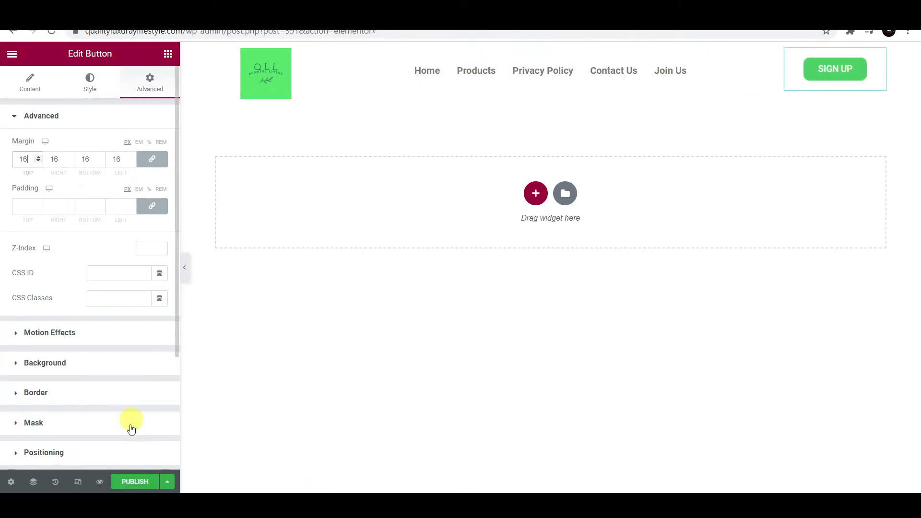
pyautogui.click(130, 479)
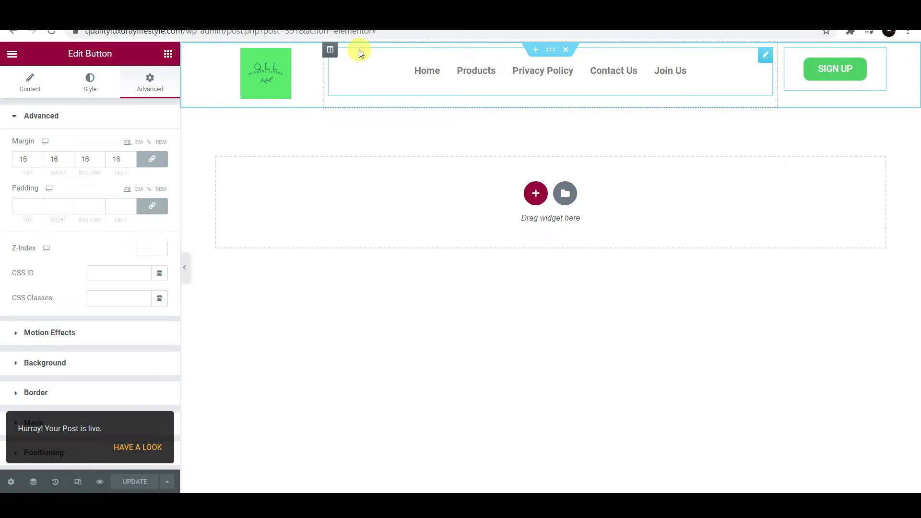
# - Give the header section a semi-transparent gradient overlay, blue #3963BB fading into pink
pyautogui.click(551, 52)
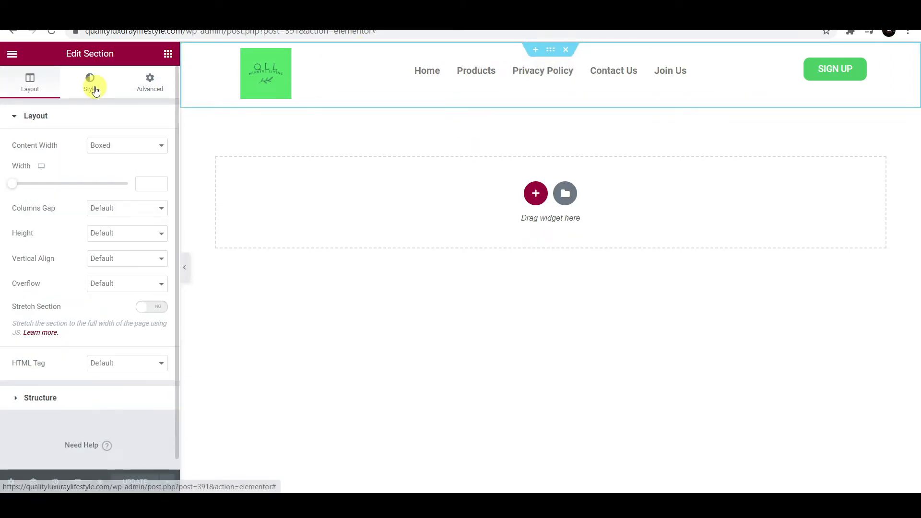
pyautogui.click(95, 90)
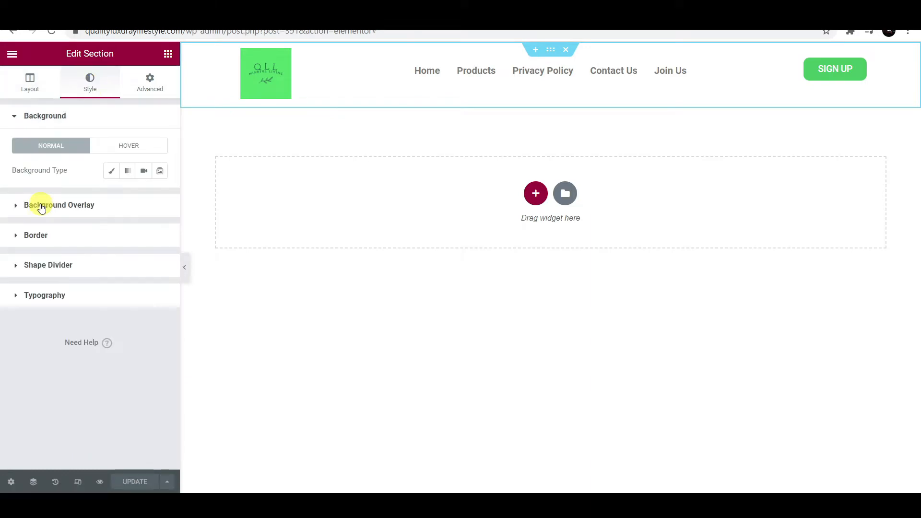
pyautogui.click(41, 206)
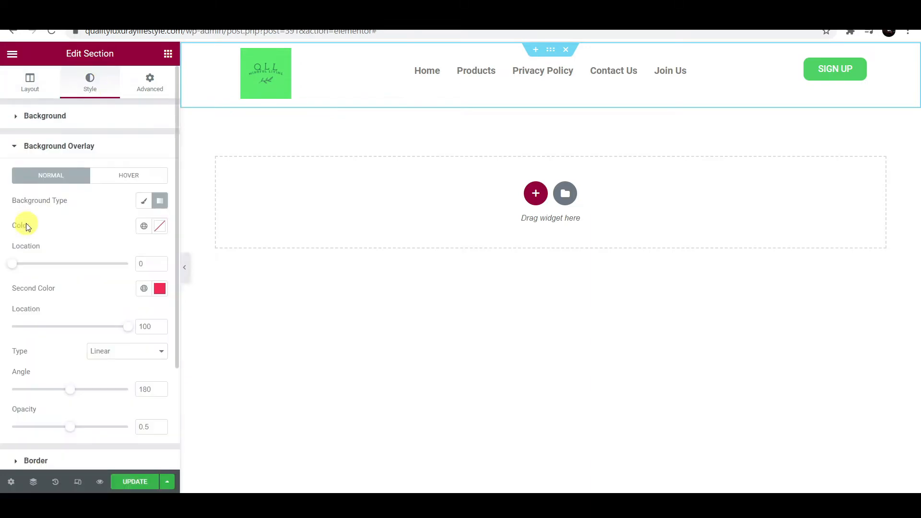
pyautogui.click(160, 226)
pyautogui.moveTo(111, 306)
pyautogui.mouseDown()
pyautogui.moveTo(113, 292)
pyautogui.moveTo(128, 300)
pyautogui.moveTo(125, 288)
pyautogui.moveTo(117, 296)
pyautogui.mouseUp()
pyautogui.moveTo(104, 379)
pyautogui.mouseDown()
pyautogui.moveTo(24, 381)
pyautogui.moveTo(106, 382)
pyautogui.mouseUp()
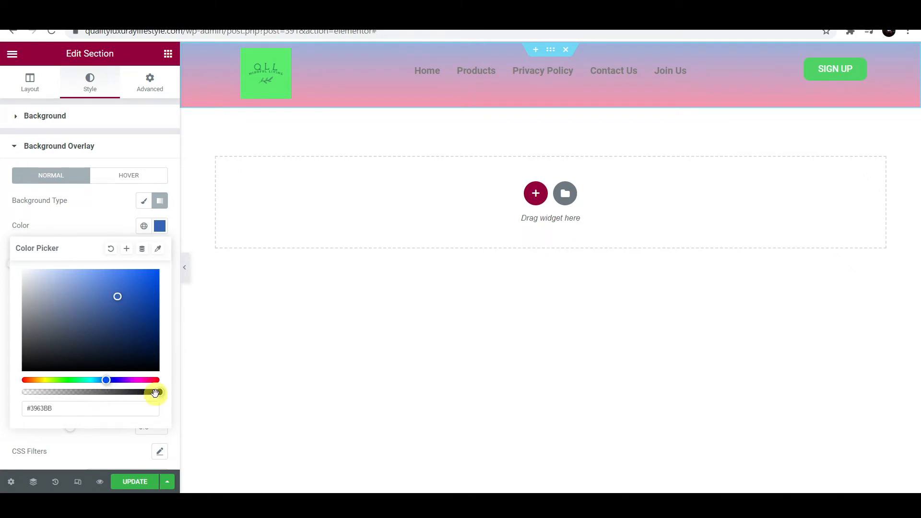
pyautogui.moveTo(155, 392); pyautogui.dragTo(95, 384)
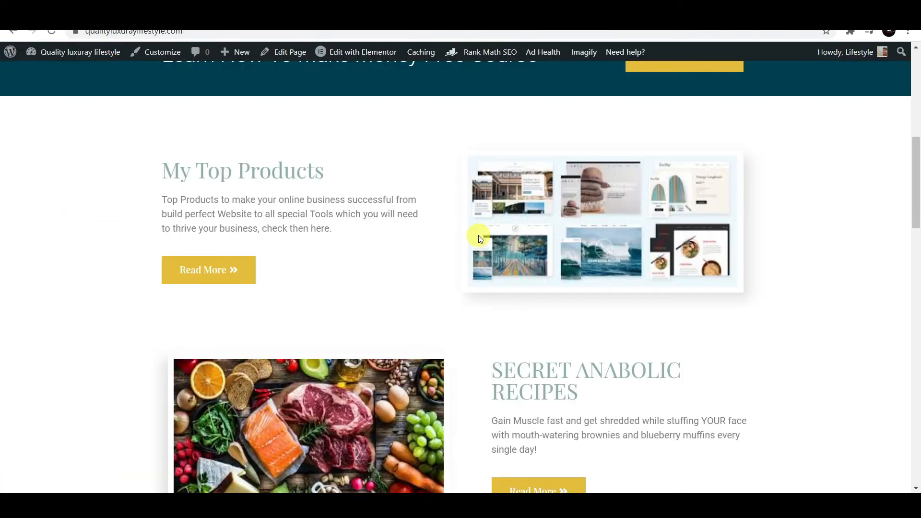
# - Scroll through the live site to check the header's colours for reference
pyautogui.scroll(9, 477, 236)
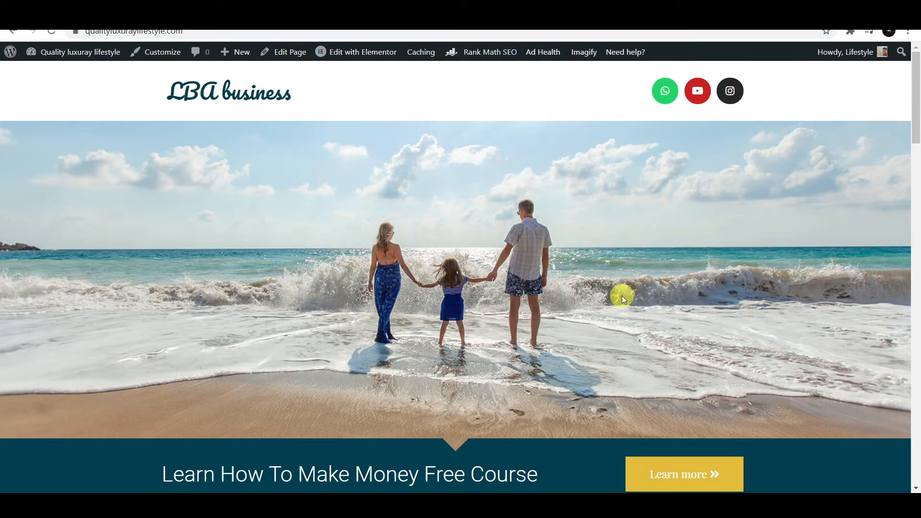
pyautogui.scroll(-15, 597, 295)
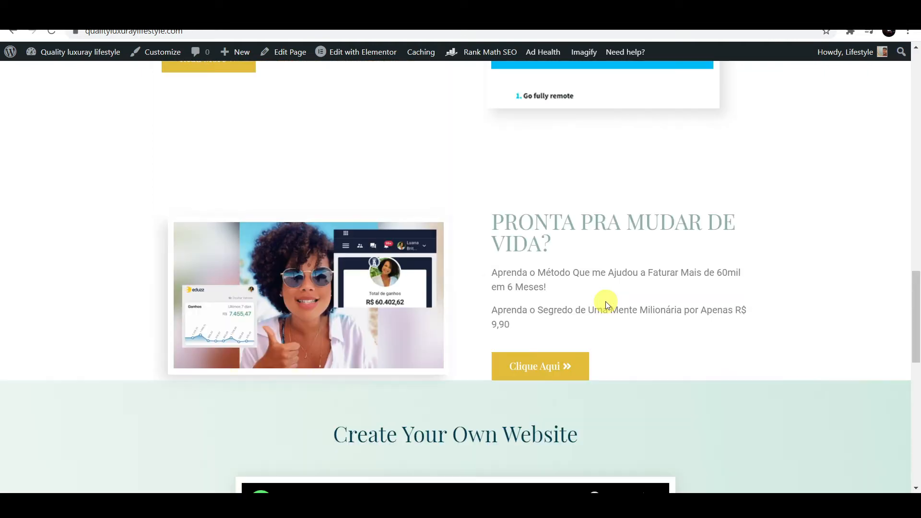
pyautogui.scroll(-8, 605, 303)
pyautogui.scroll(20, 605, 304)
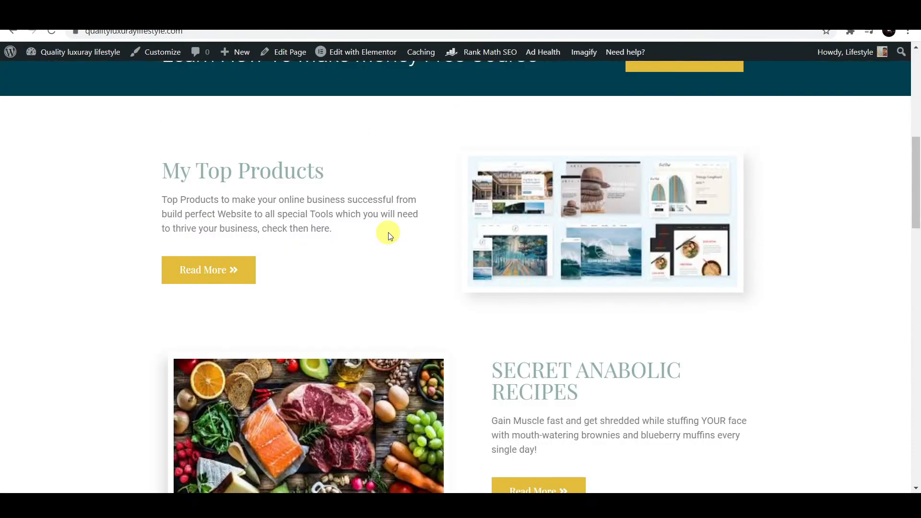
pyautogui.scroll(4, 570, 300)
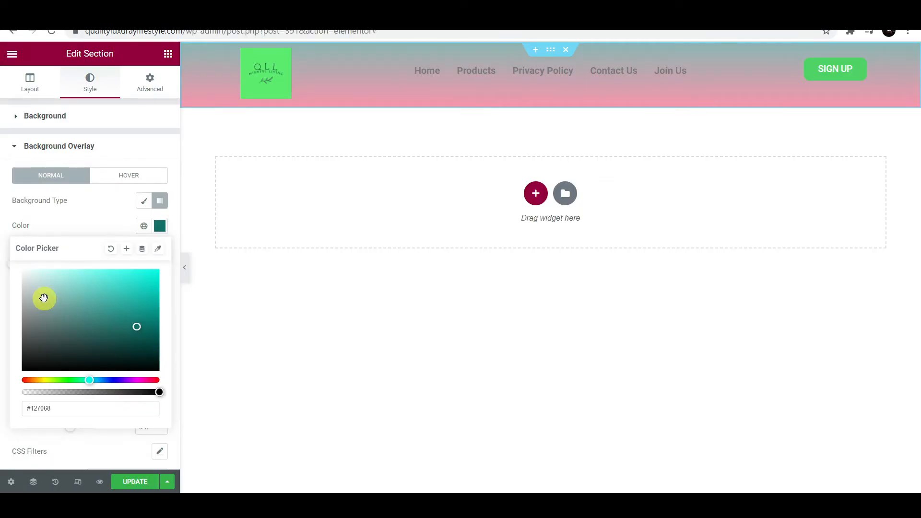
# - Clear the overlay's first gradient colour and close the Color Picker
pyautogui.click(111, 249)
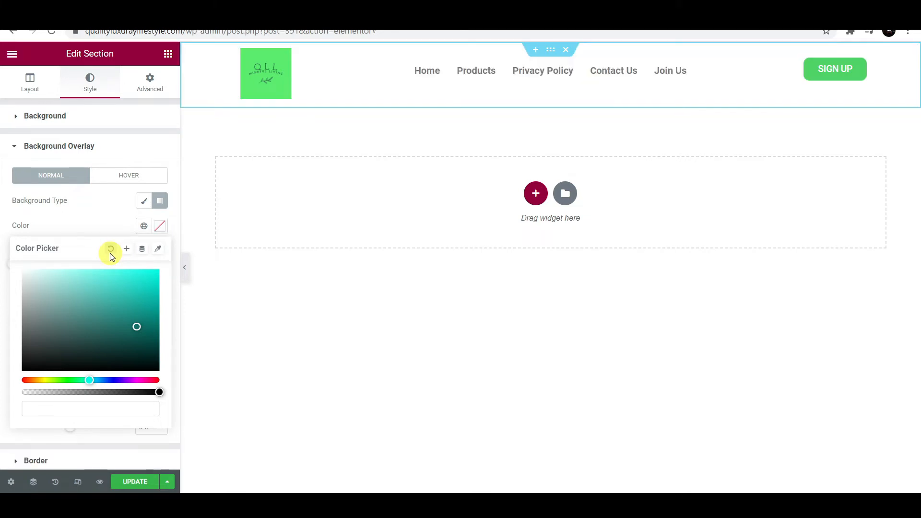
pyautogui.click(116, 230)
pyautogui.click(31, 83)
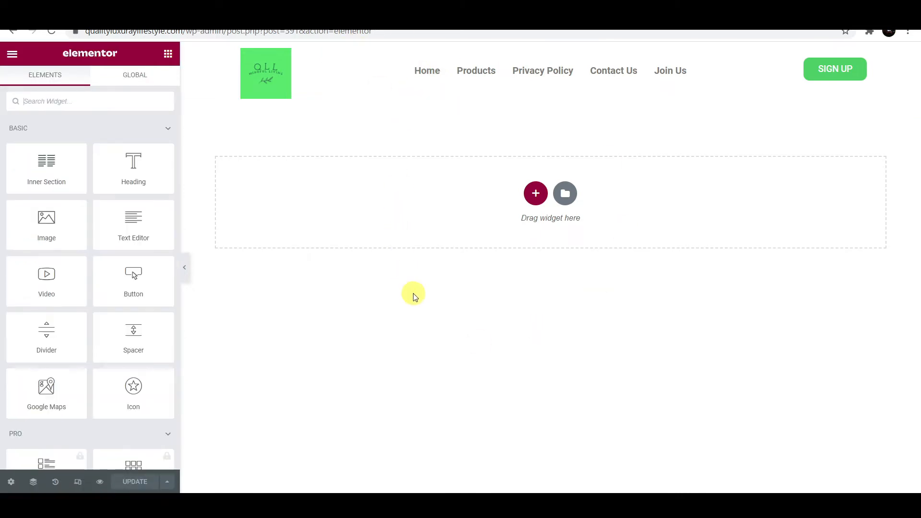
# - Switch the Elementor preview to the Mobile device at 360 px wide
pyautogui.click(78, 482)
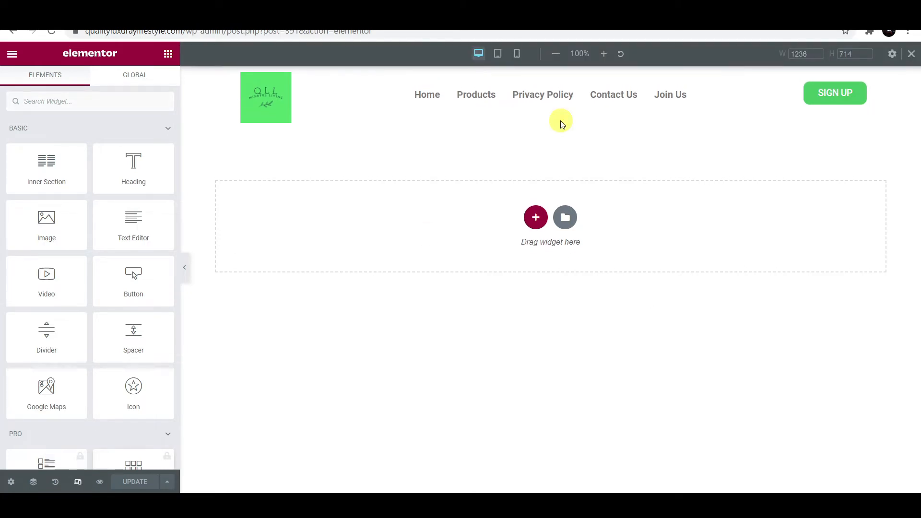
pyautogui.click(517, 54)
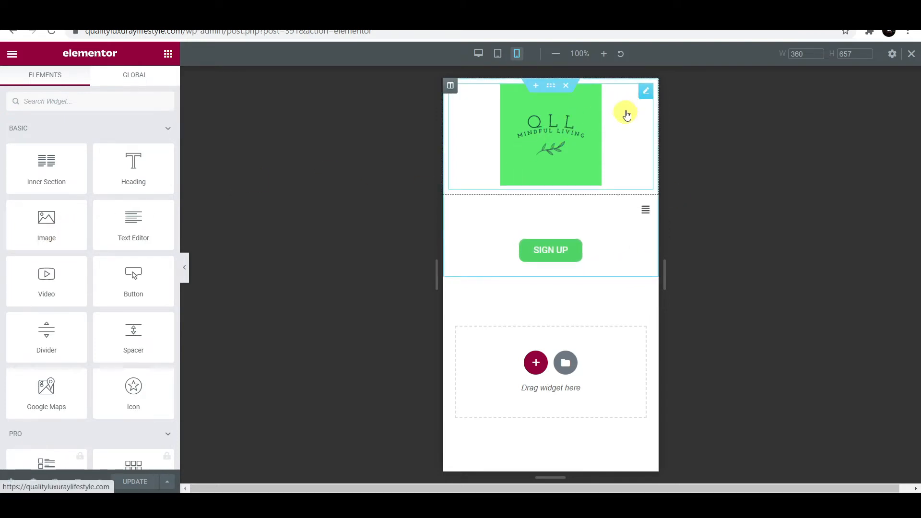
# - In the Site Logo's Style settings, drag the Width slider from 50 to 25
pyautogui.click(646, 92)
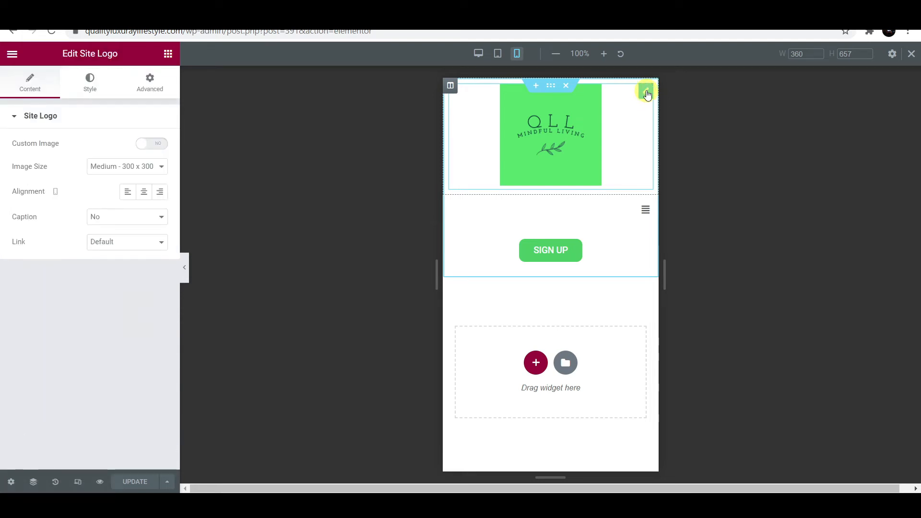
pyautogui.click(95, 89)
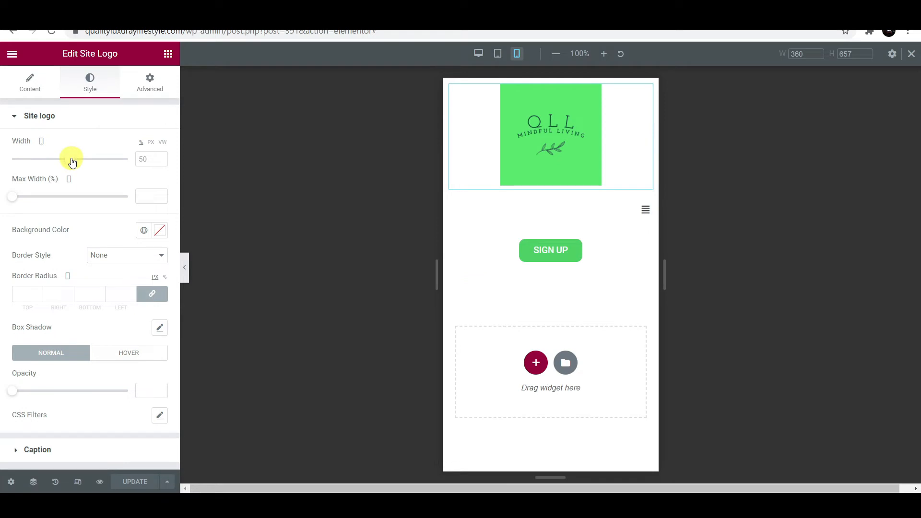
pyautogui.moveTo(72, 162); pyautogui.dragTo(42, 172)
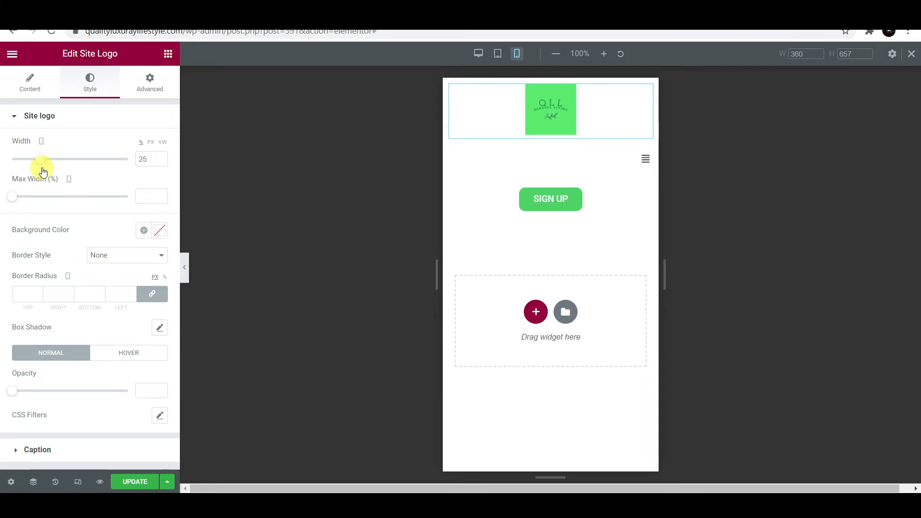
# - Set the navigation menu's Responsive Alignment under Layout to Center
pyautogui.click(647, 158)
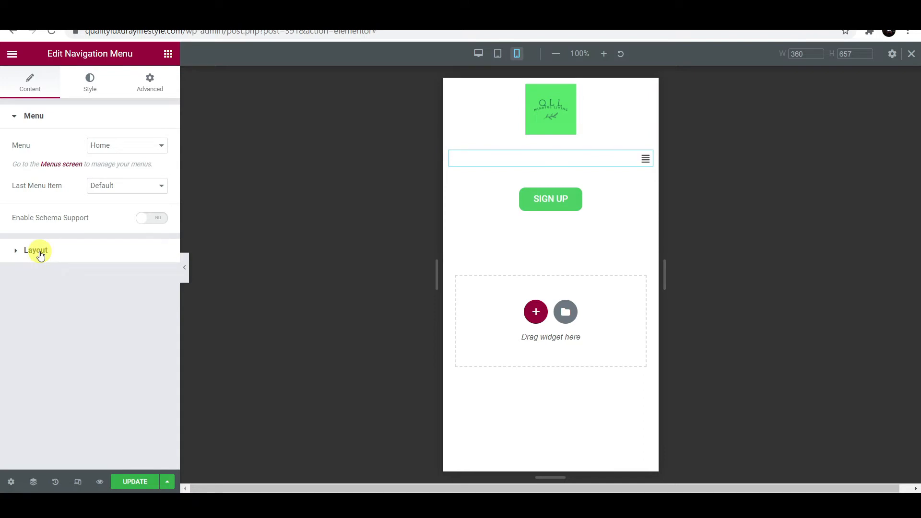
pyautogui.click(38, 252)
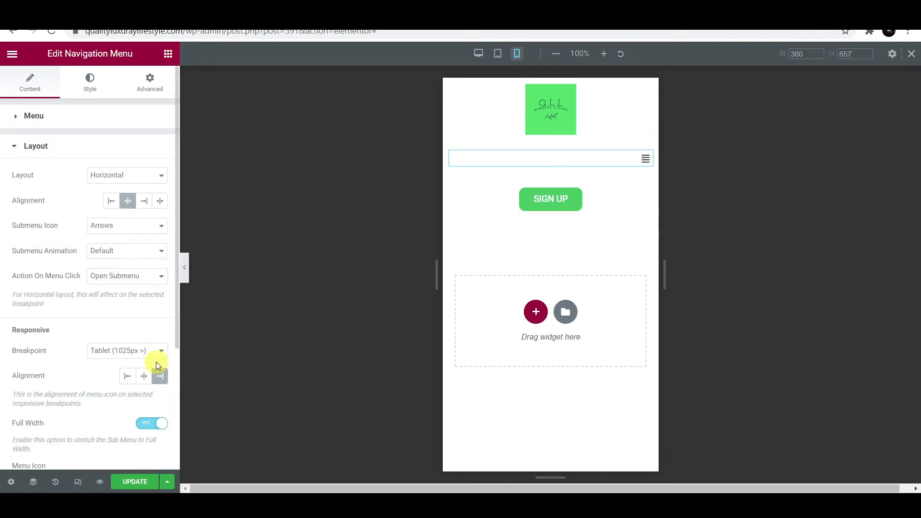
pyautogui.scroll(-2, 100, 389)
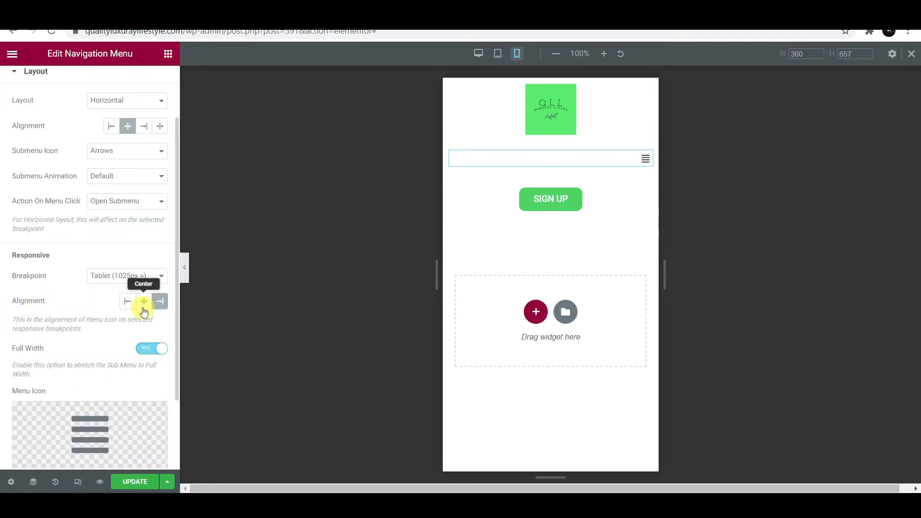
pyautogui.click(126, 302)
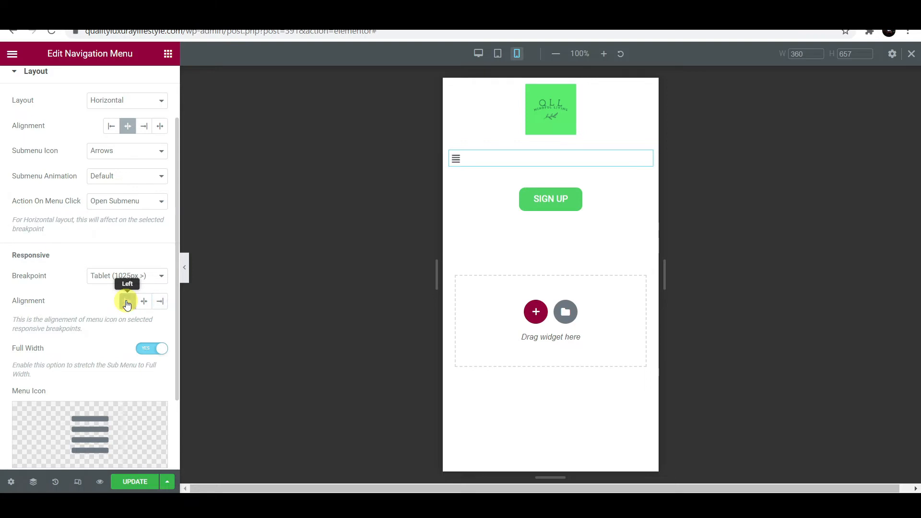
pyautogui.click(144, 302)
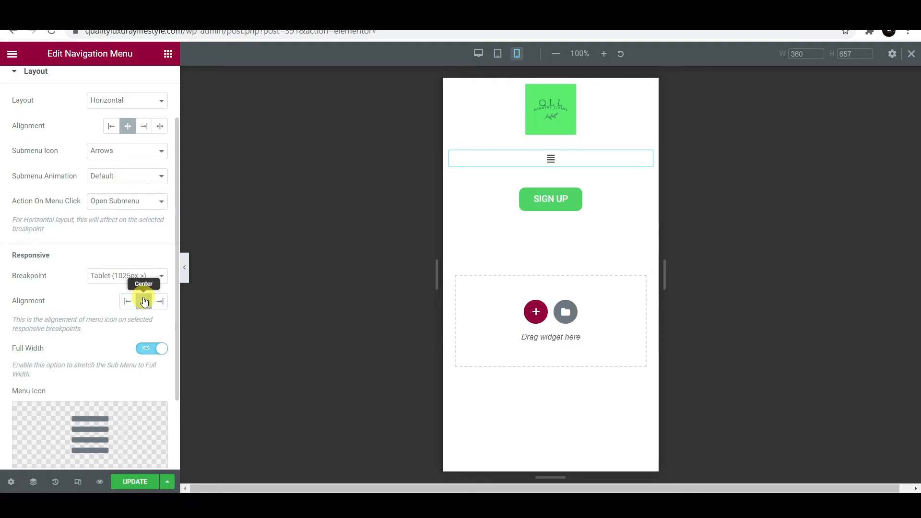
# - Preview the mobile dropdown menu, then check the Icon Library without changing the icon
pyautogui.click(551, 159)
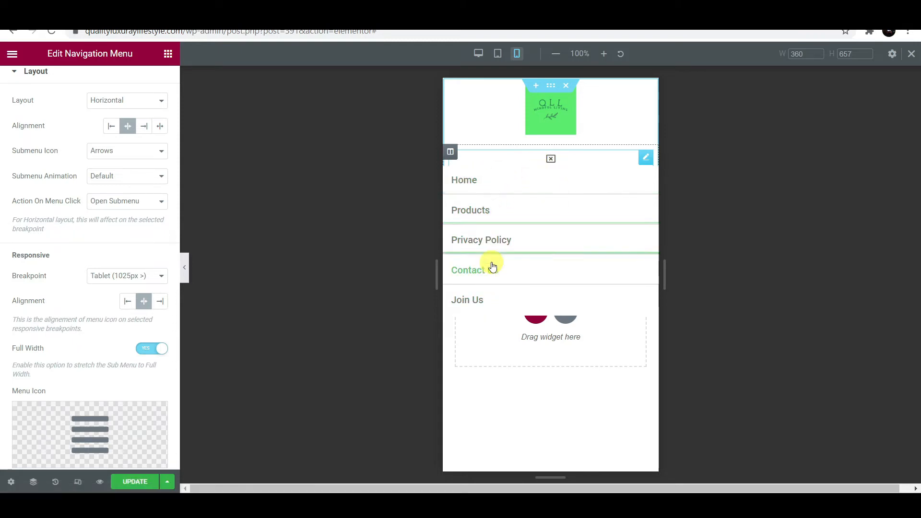
pyautogui.click(551, 159)
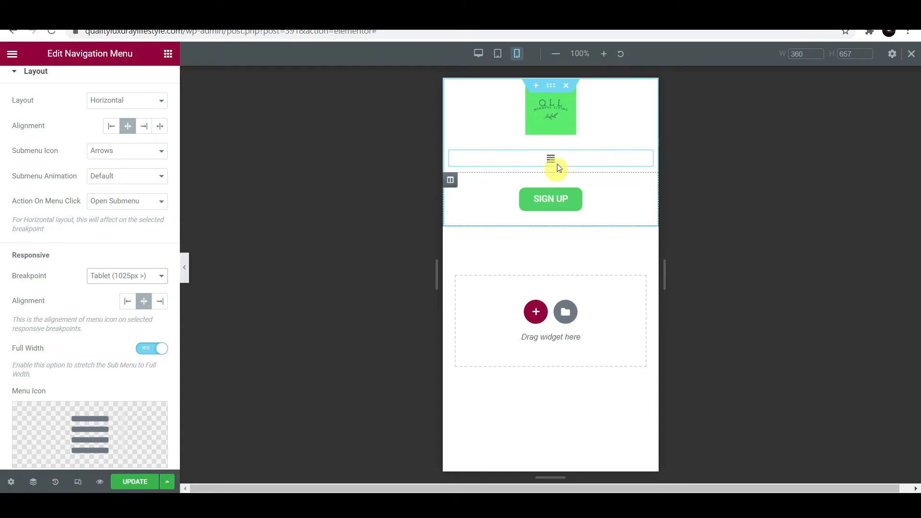
pyautogui.scroll(-2, 132, 311)
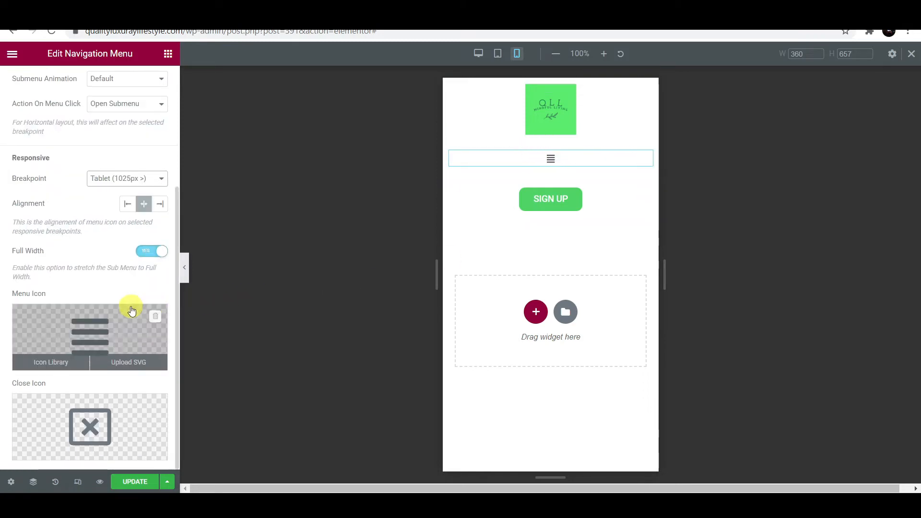
pyautogui.click(50, 363)
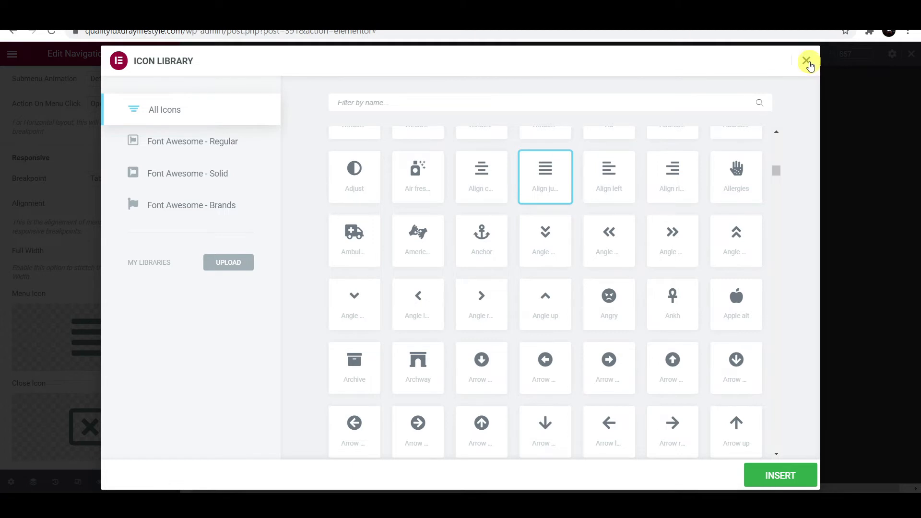
pyautogui.click(806, 61)
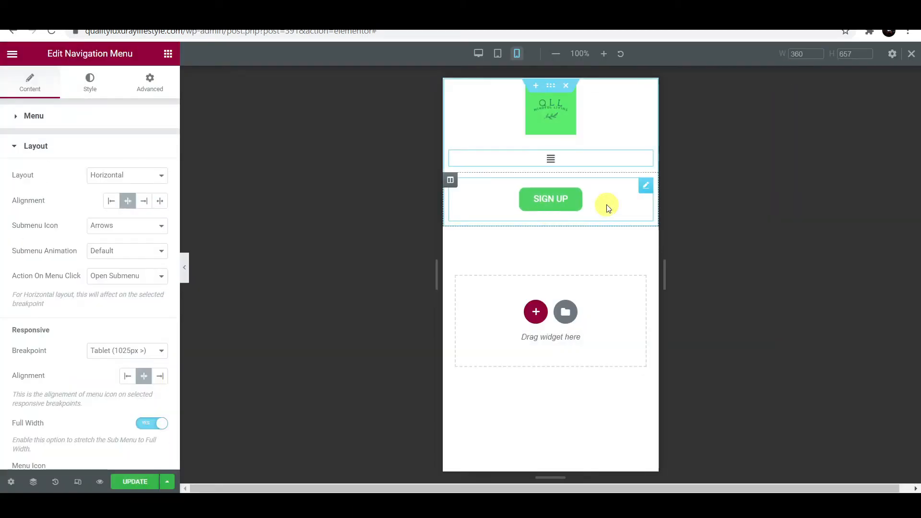
# - Turn on Hide On Mobile in the SIGN UP button's Advanced > Responsive settings
pyautogui.click(646, 188)
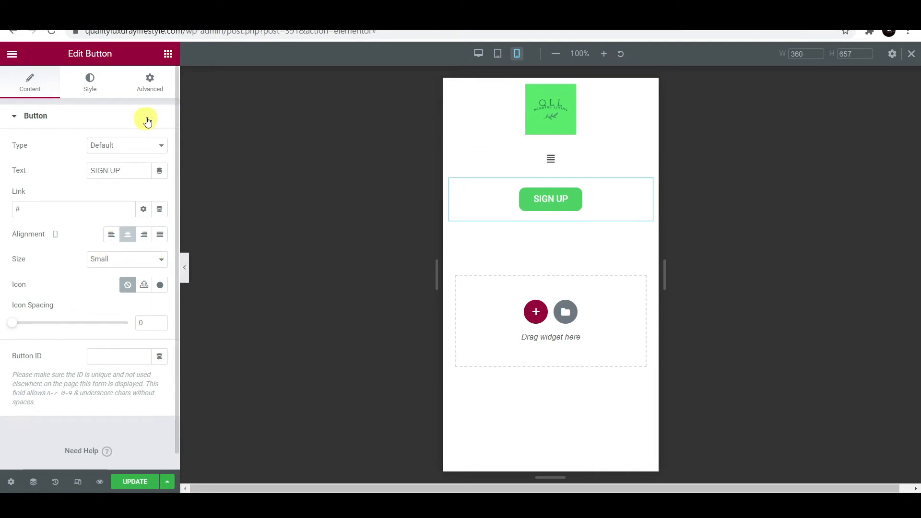
pyautogui.click(155, 89)
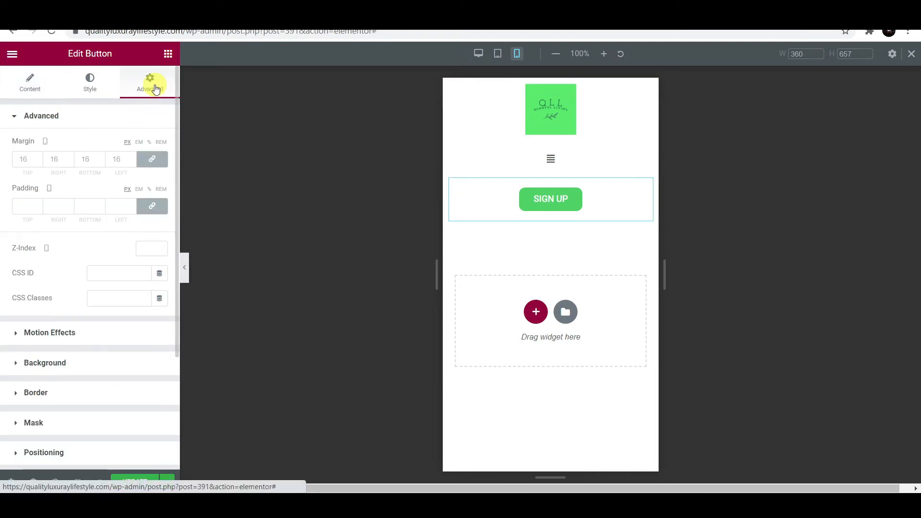
pyautogui.scroll(-3, 84, 335)
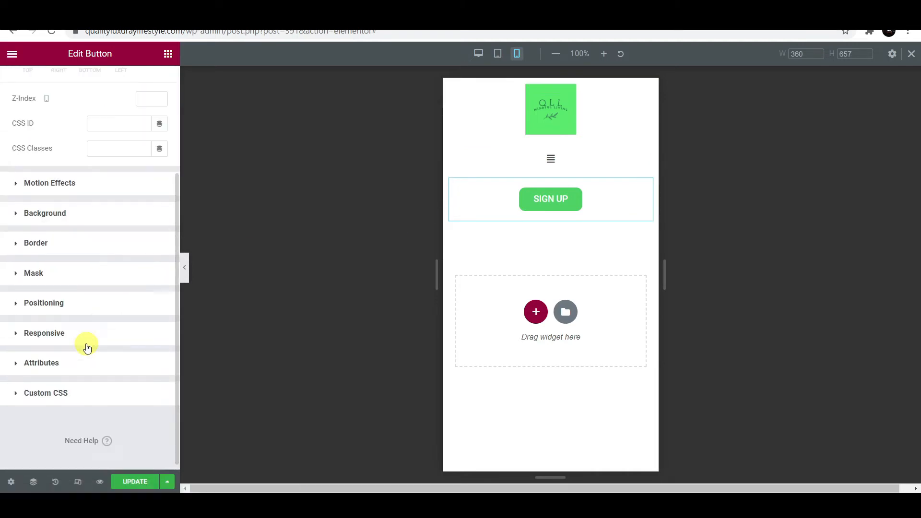
pyautogui.click(60, 339)
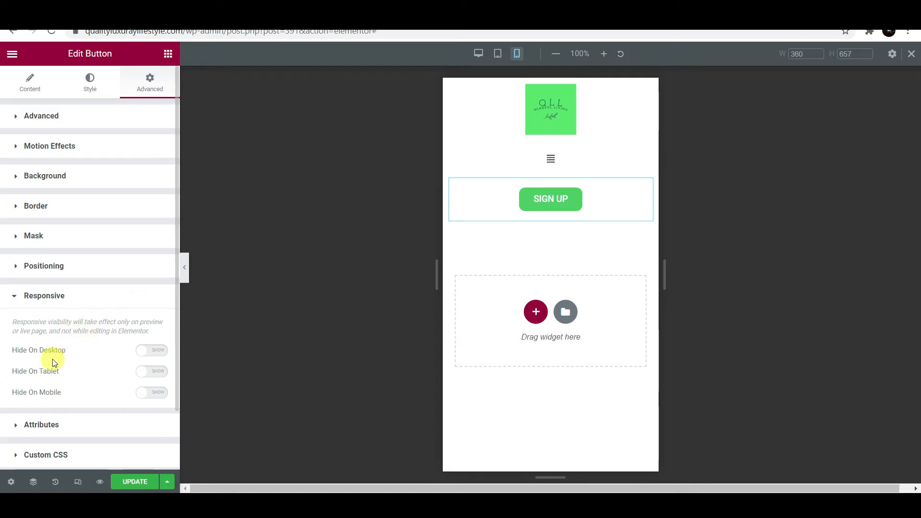
pyautogui.click(152, 393)
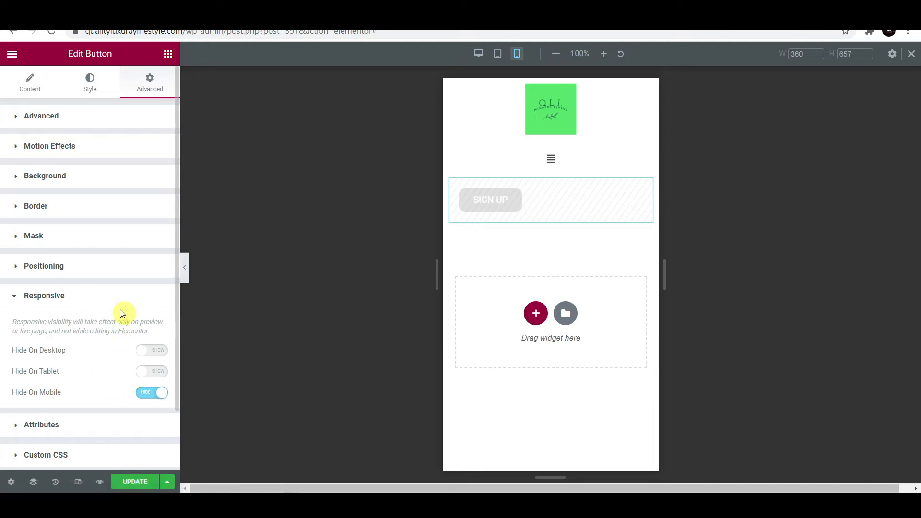
# - Return the preview to Desktop and save the header template with UPDATE
pyautogui.click(555, 230)
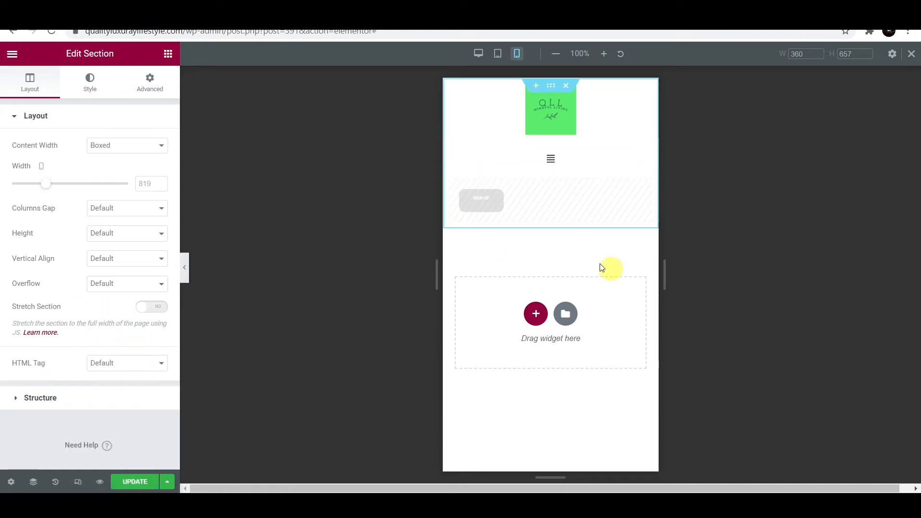
pyautogui.click(479, 55)
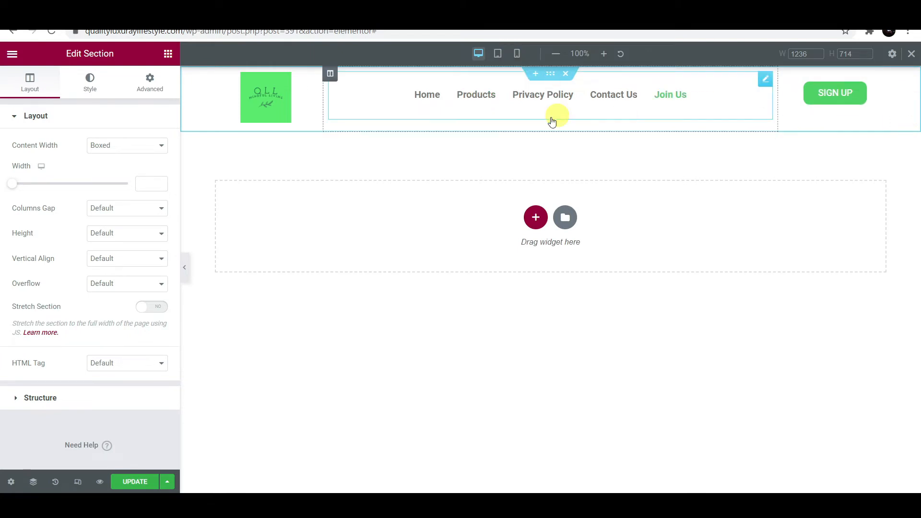
pyautogui.click(137, 482)
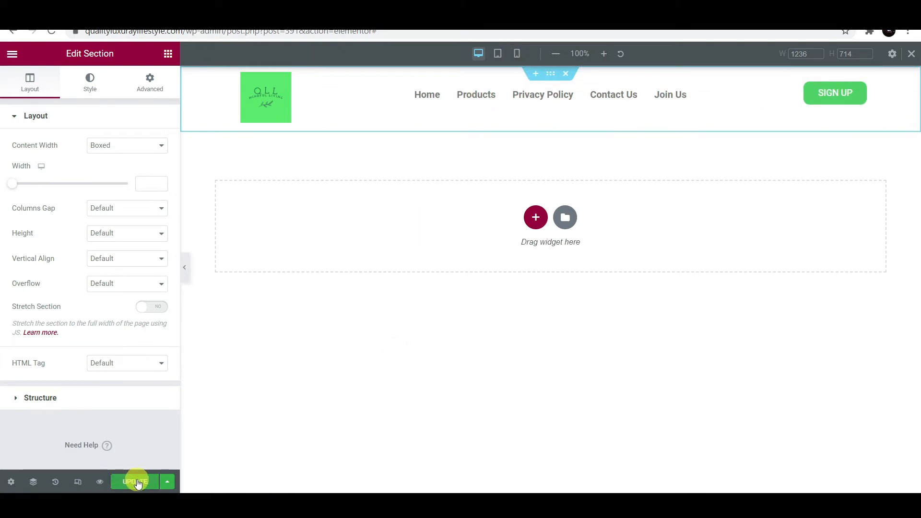
# - Exit to the dashboard and go to Pages > All Pages
pyautogui.click(12, 54)
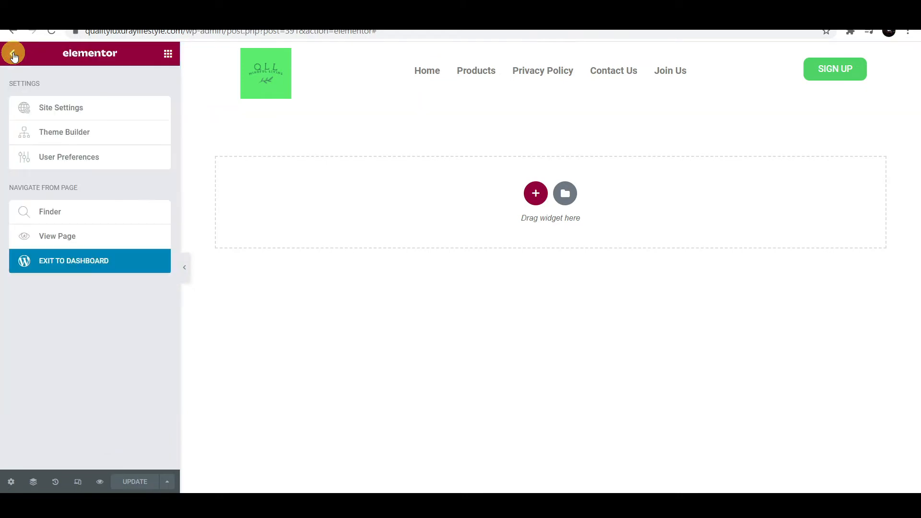
pyautogui.click(76, 263)
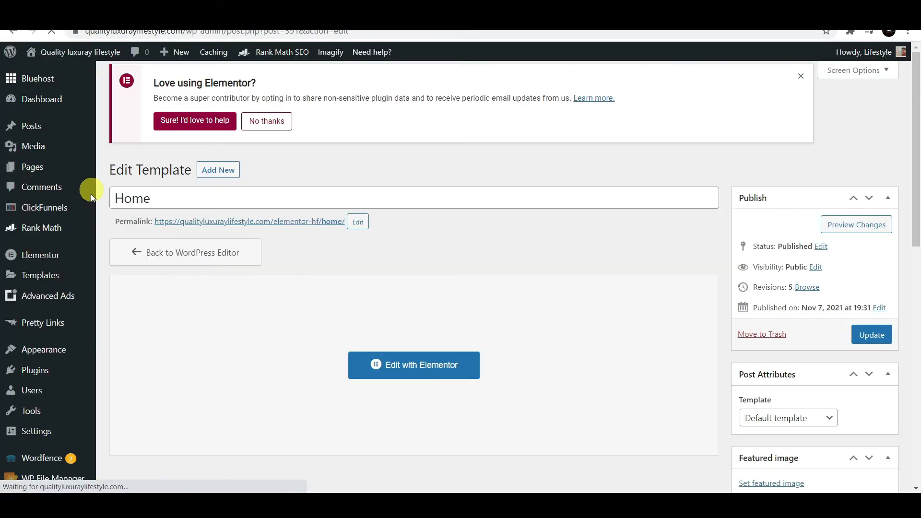
pyautogui.click(39, 167)
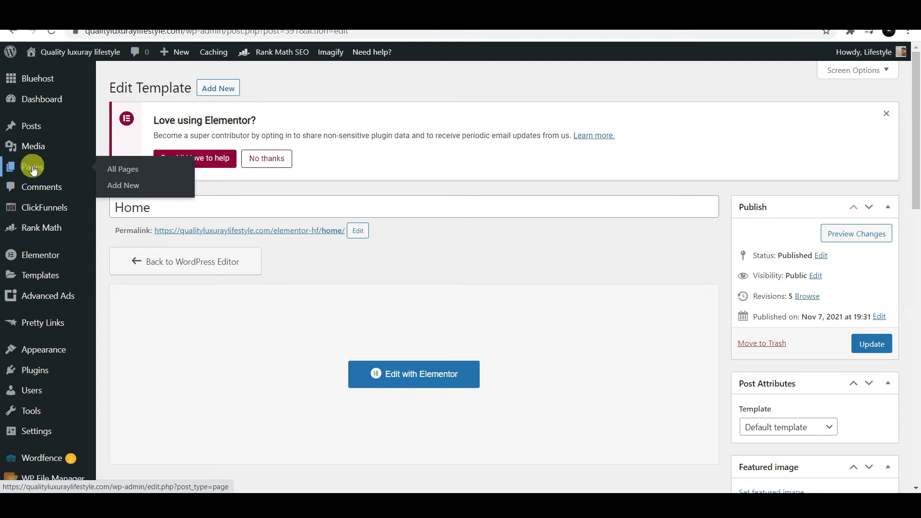
pyautogui.scroll(-5, 262, 228)
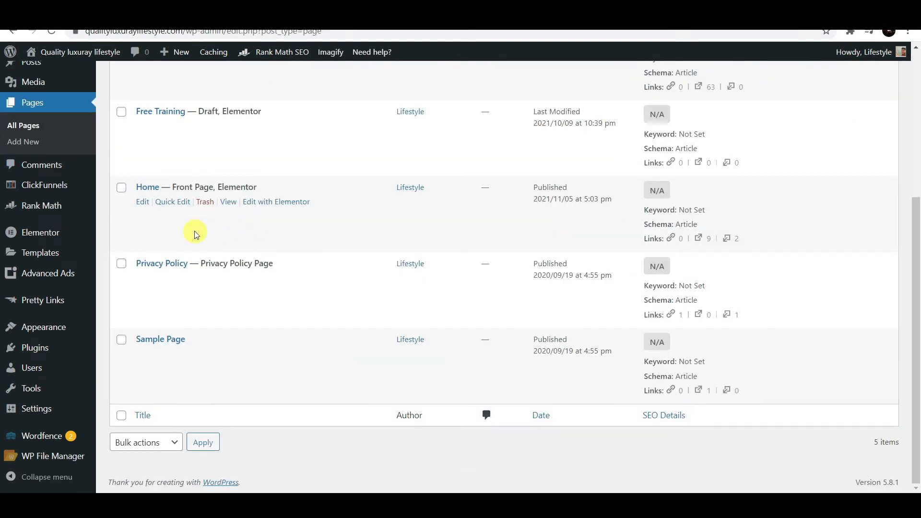
pyautogui.scroll(2, 188, 224)
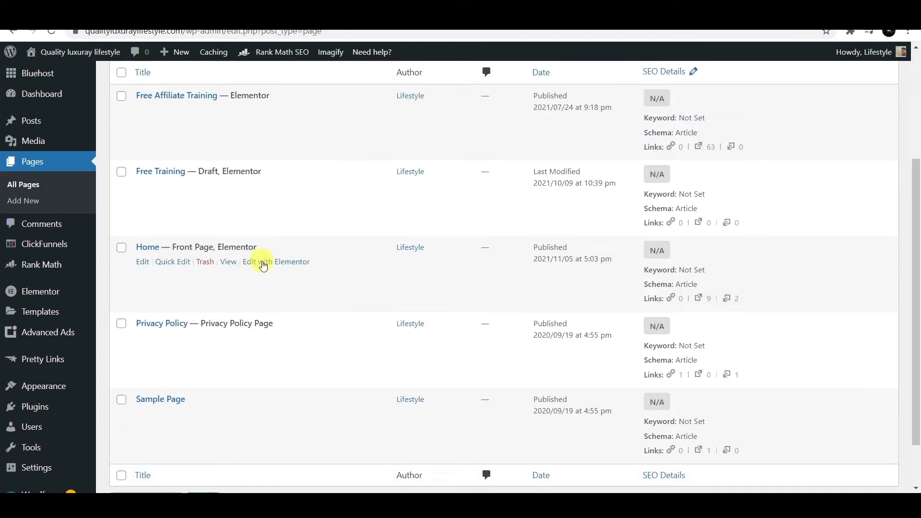
# - Edit Home with Elementor and set its Page Layout to Elementor Full Width
pyautogui.click(269, 265)
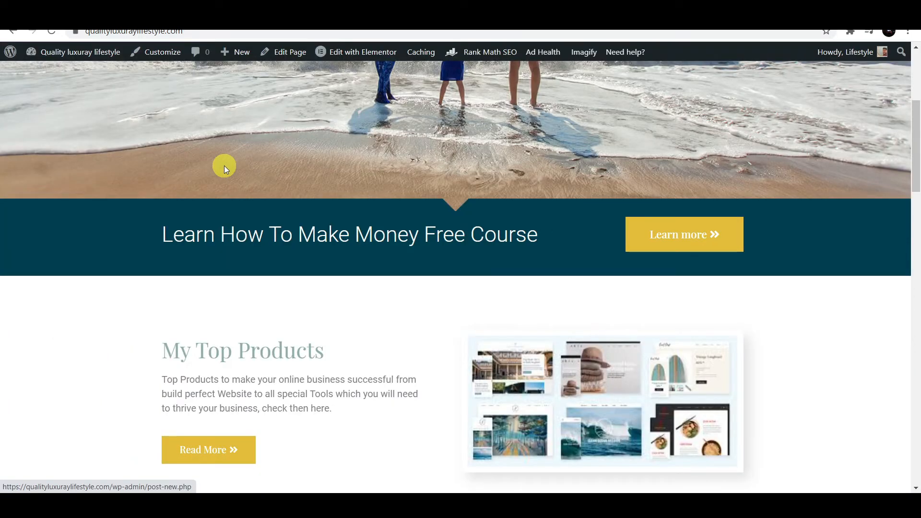
pyautogui.scroll(5, 223, 165)
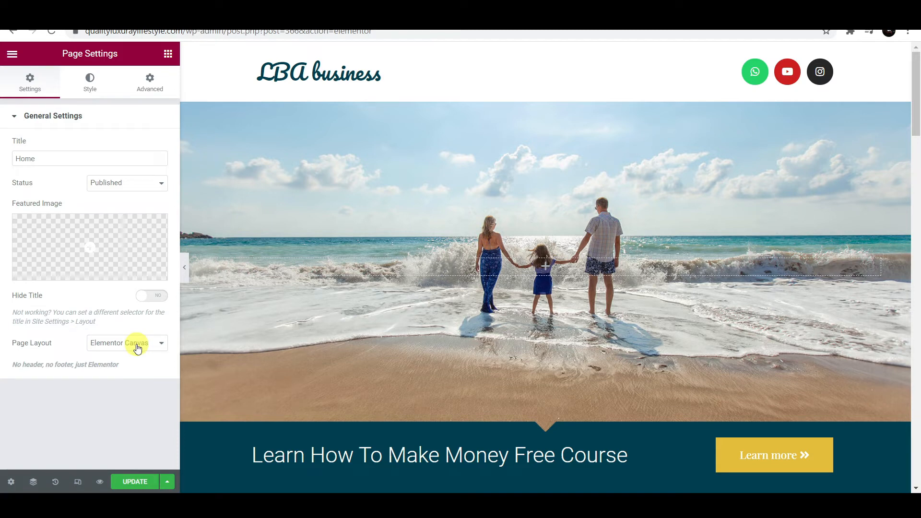
pyautogui.click(138, 349)
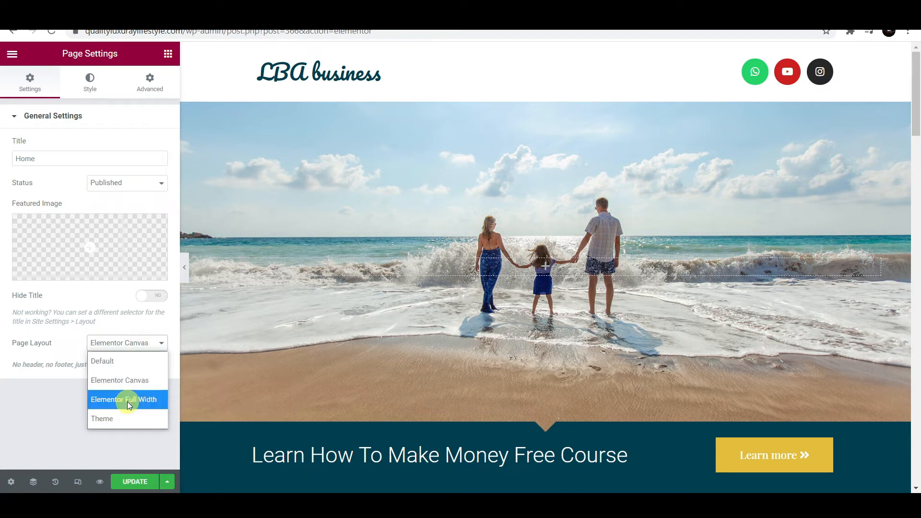
pyautogui.click(132, 382)
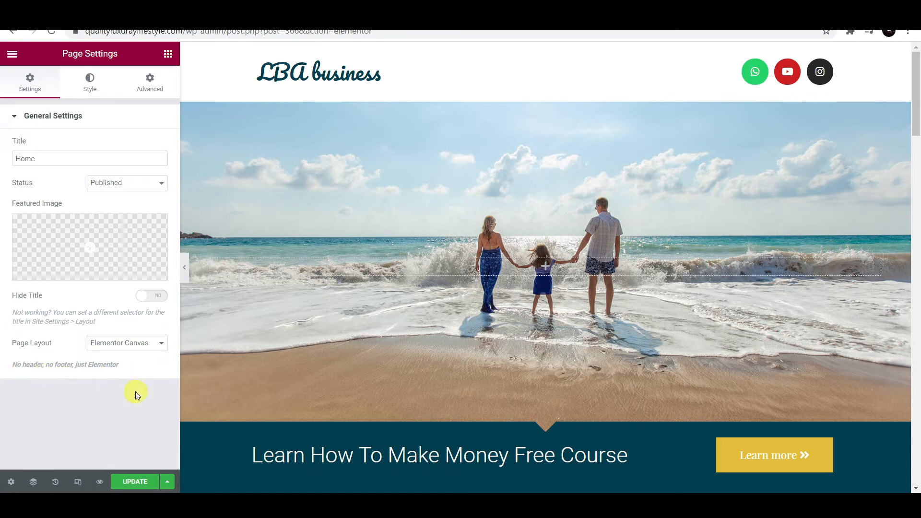
pyautogui.click(144, 347)
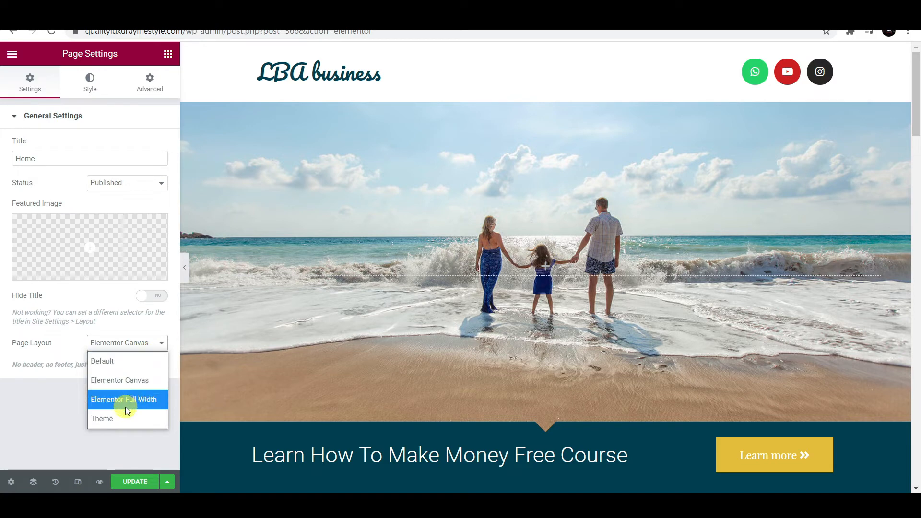
pyautogui.click(135, 400)
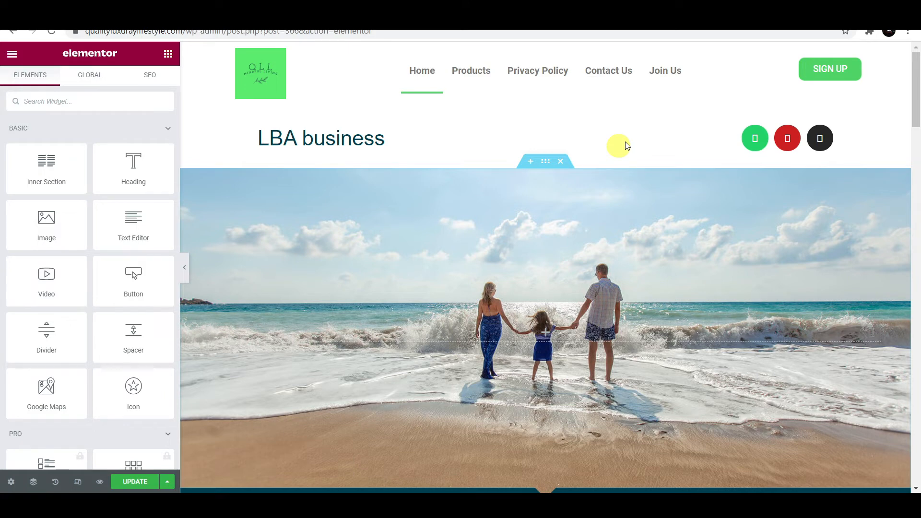
# - Delete the LBA business heading, save with UPDATE, and review Page Layout in Settings
pyautogui.scroll(-5, 570, 304)
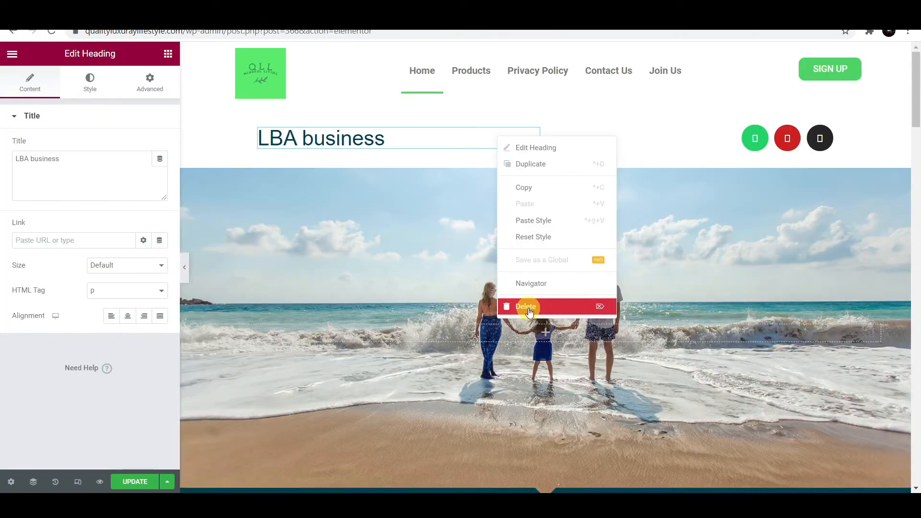
pyautogui.click(529, 312)
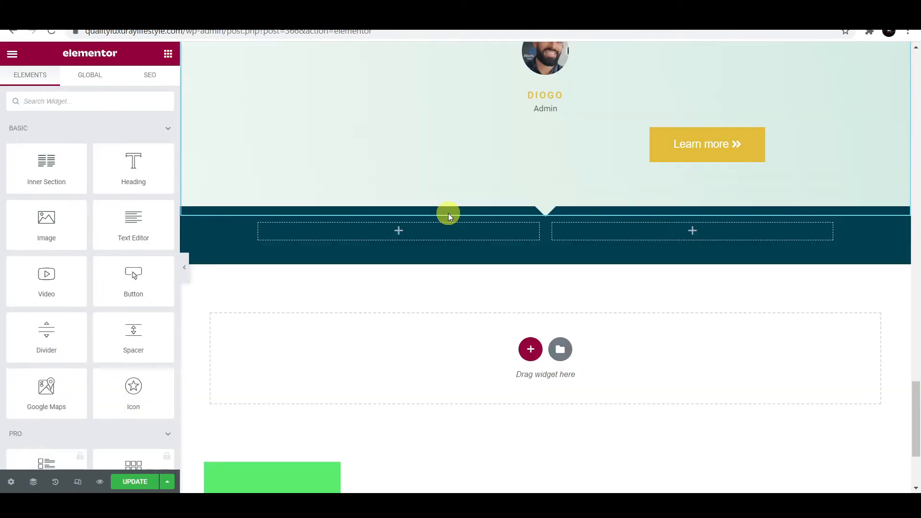
pyautogui.click(133, 482)
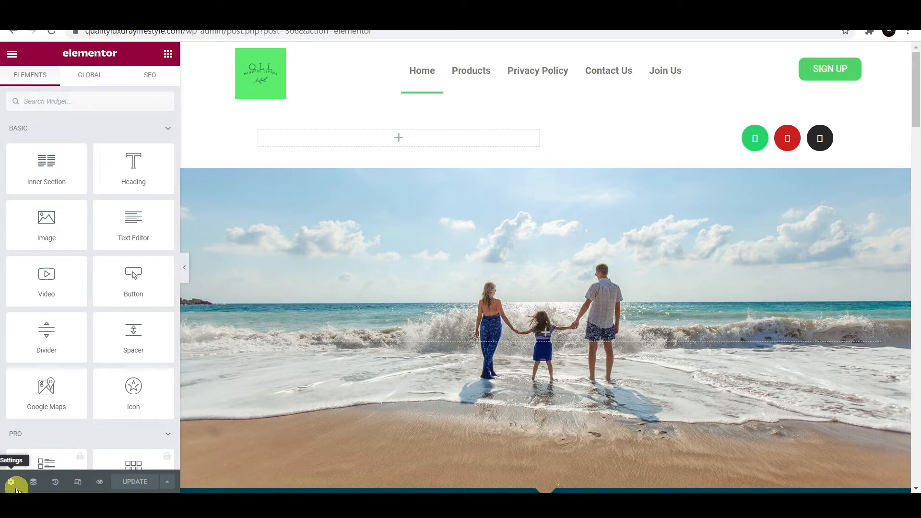
pyautogui.click(15, 486)
pyautogui.click(146, 261)
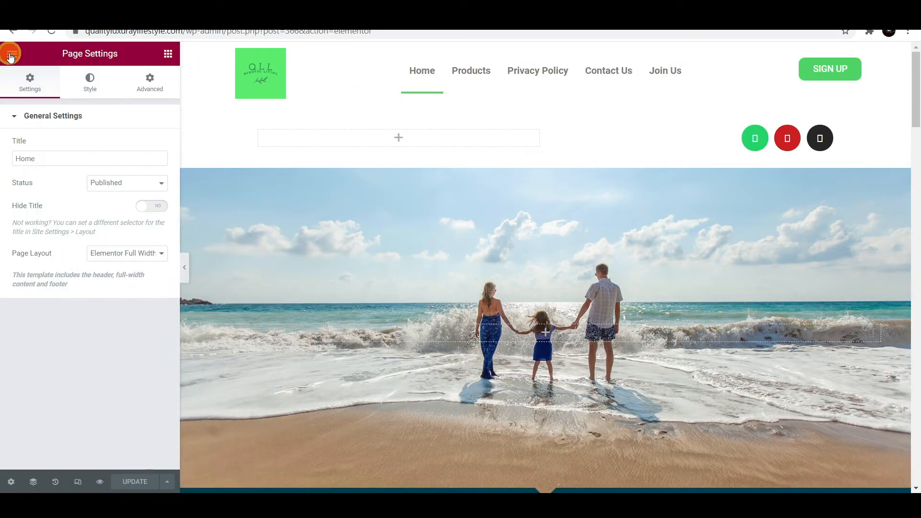
# - Exit to the dashboard and add a new template in Elementor Header & Footer Builder
pyautogui.click(13, 53)
pyautogui.click(84, 266)
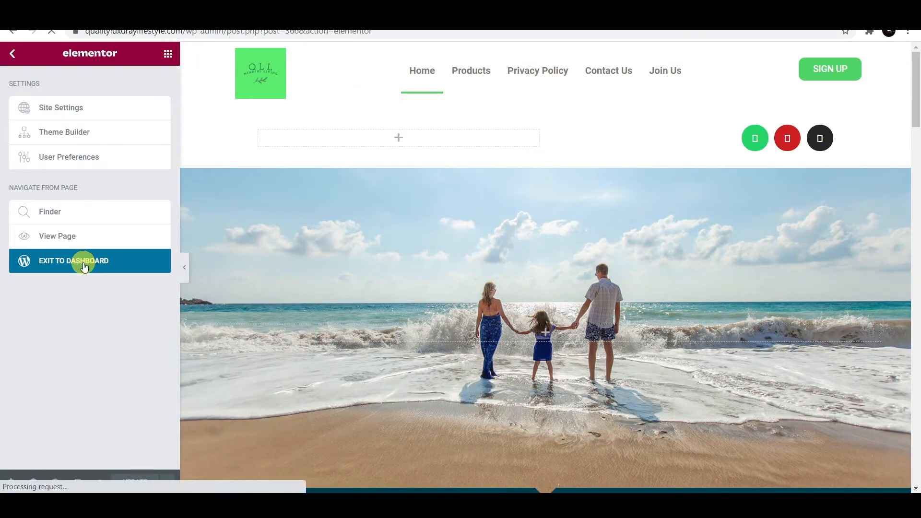
pyautogui.moveTo(58, 327)
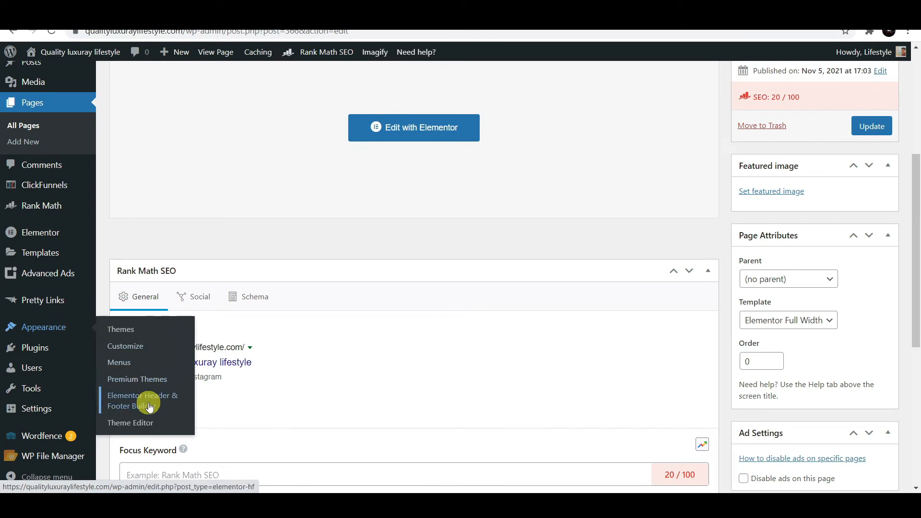
pyautogui.click(178, 403)
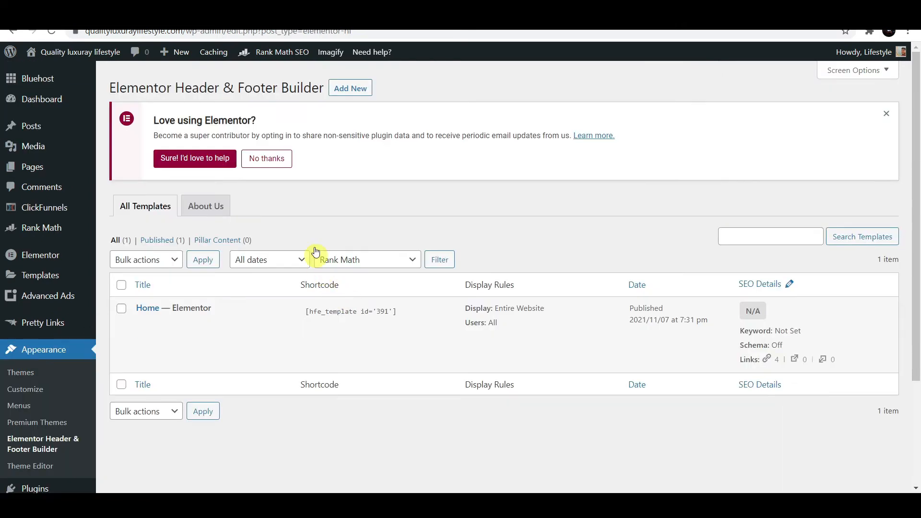
pyautogui.click(357, 90)
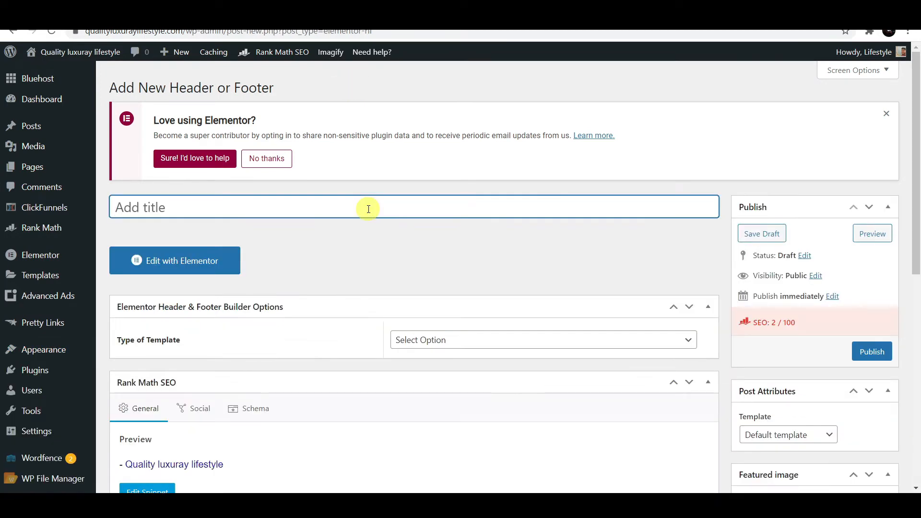
# - Title the template 'Footer Home' and set its Type to Footer
pyautogui.write('f')
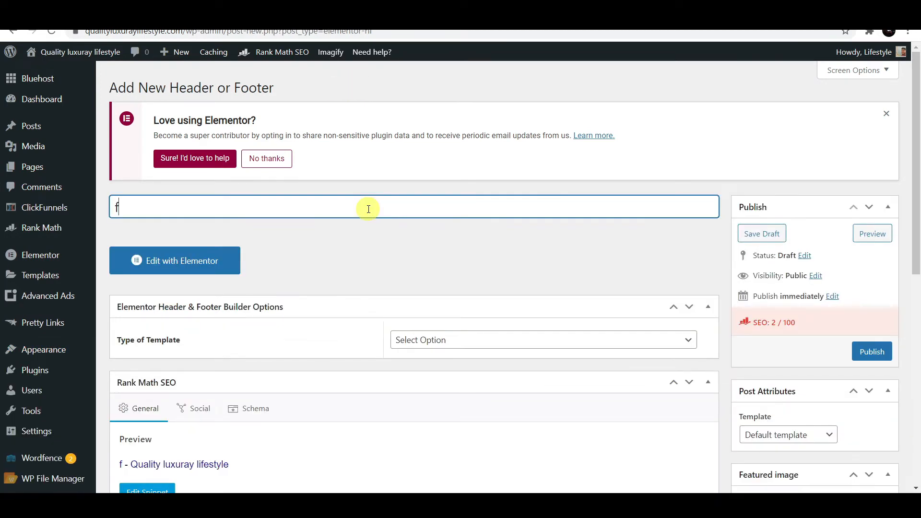
pyautogui.press('BackSpace')
pyautogui.write('Footer Home')
pyautogui.scroll(-1, 613, 290)
pyautogui.click(672, 281)
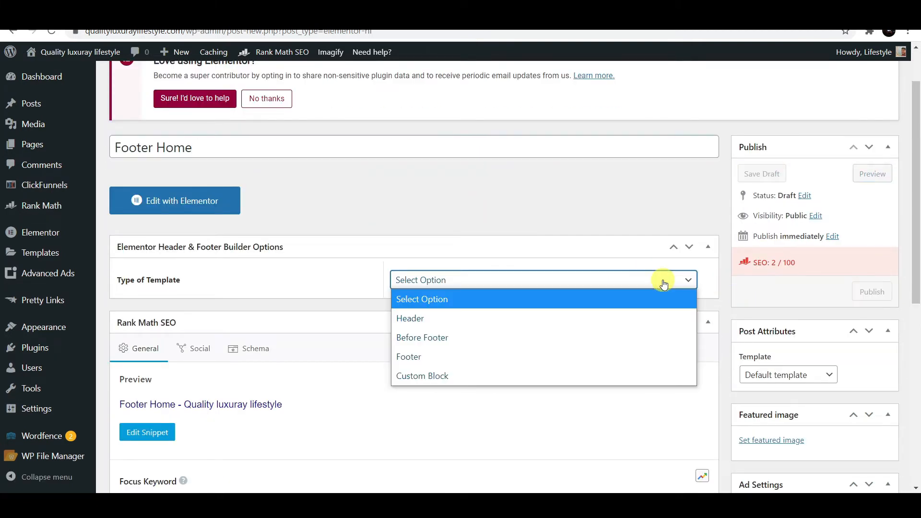
pyautogui.click(431, 354)
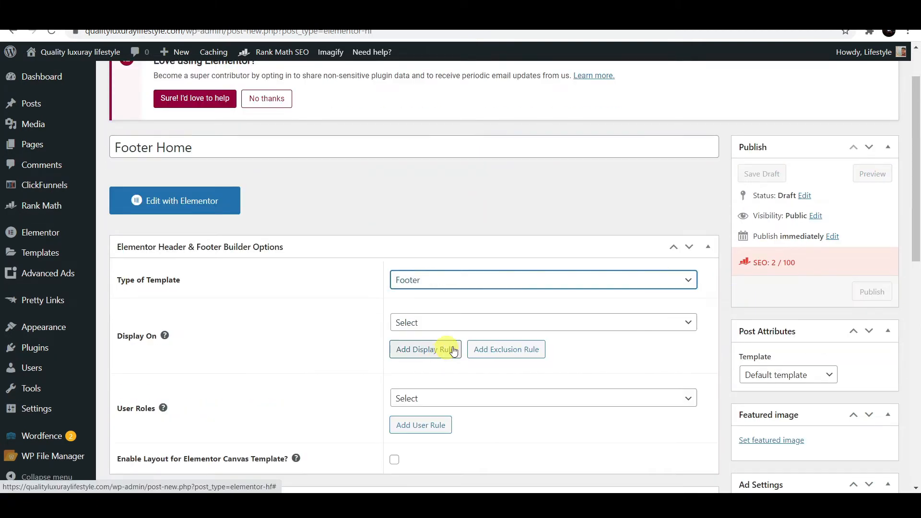
# - Display it on the Entire Website for All user roles and publish it
pyautogui.click(639, 329)
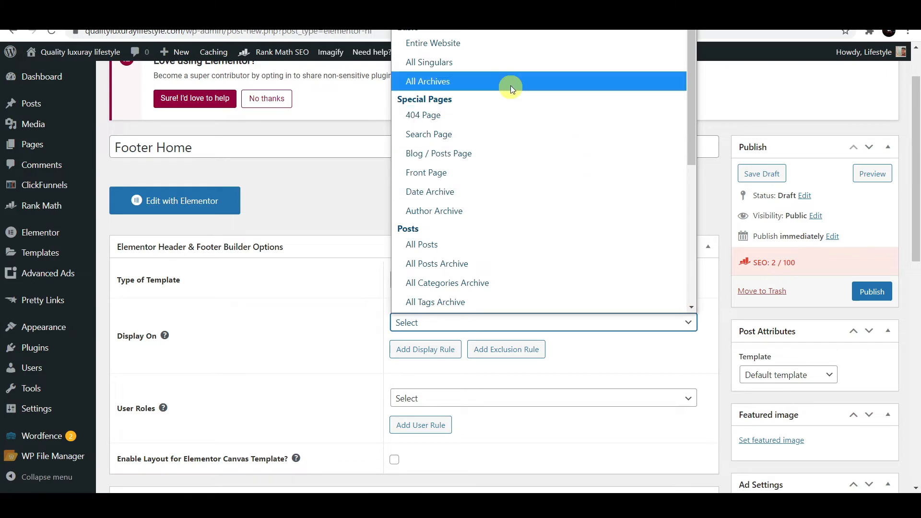
pyautogui.click(499, 41)
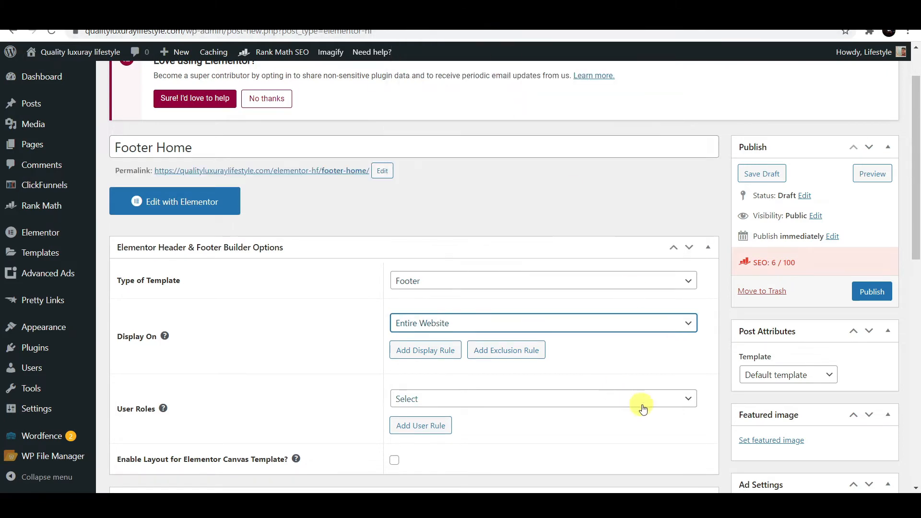
pyautogui.click(656, 399)
pyautogui.click(499, 232)
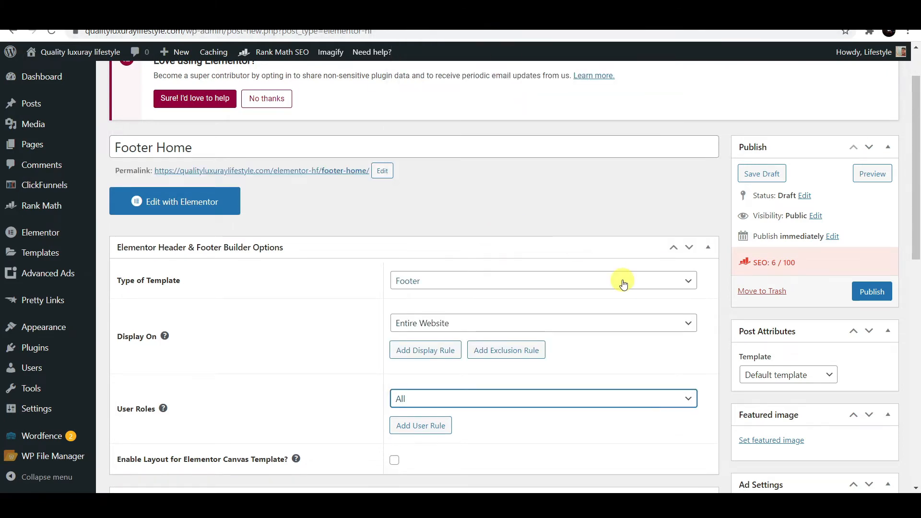
pyautogui.scroll(-3, 694, 336)
pyautogui.scroll(5, 694, 336)
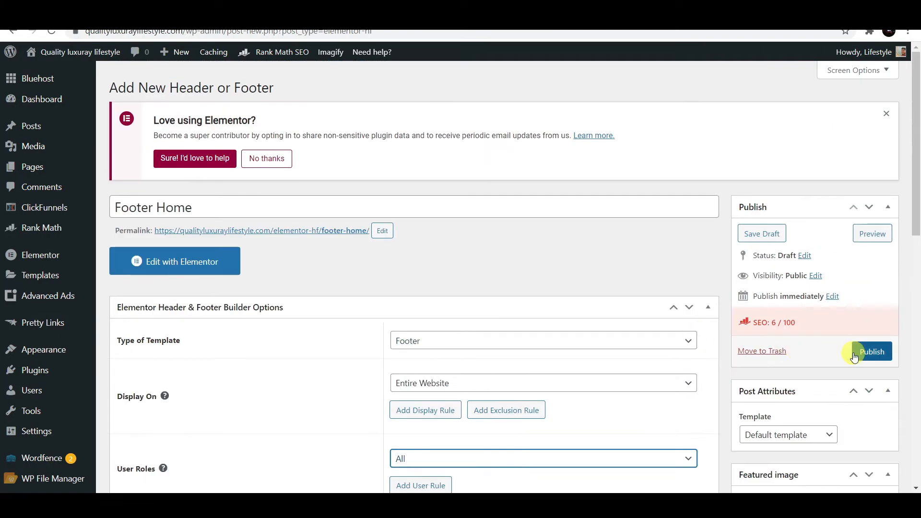
pyautogui.click(871, 355)
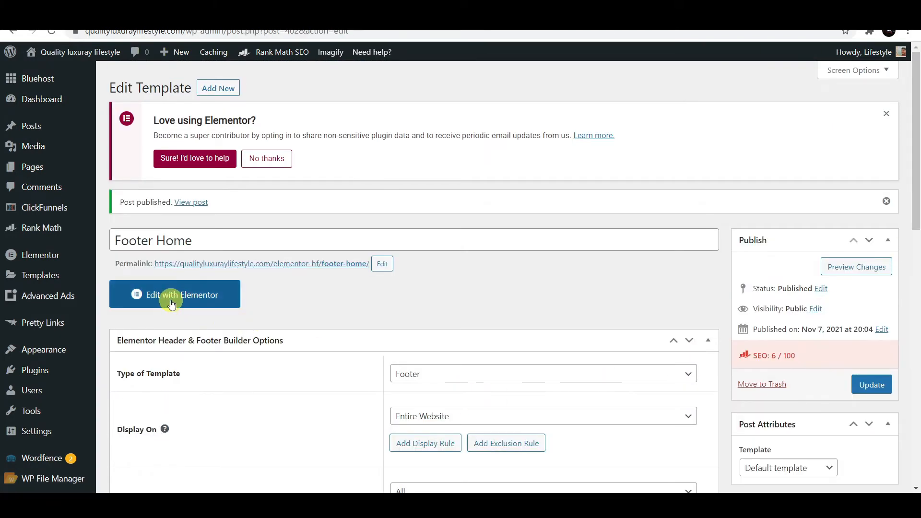
# - Open the Footer Home template in Elementor and bring up the template library's Blocks
pyautogui.click(177, 296)
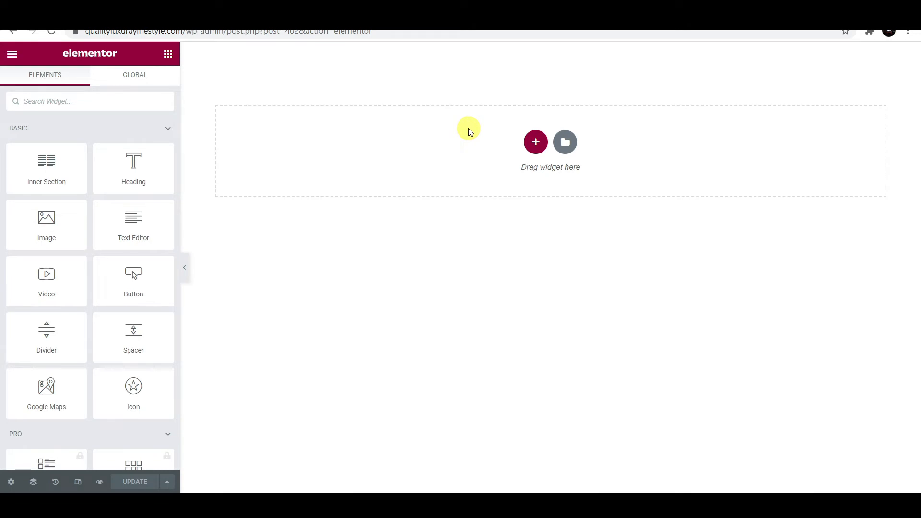
pyautogui.click(570, 144)
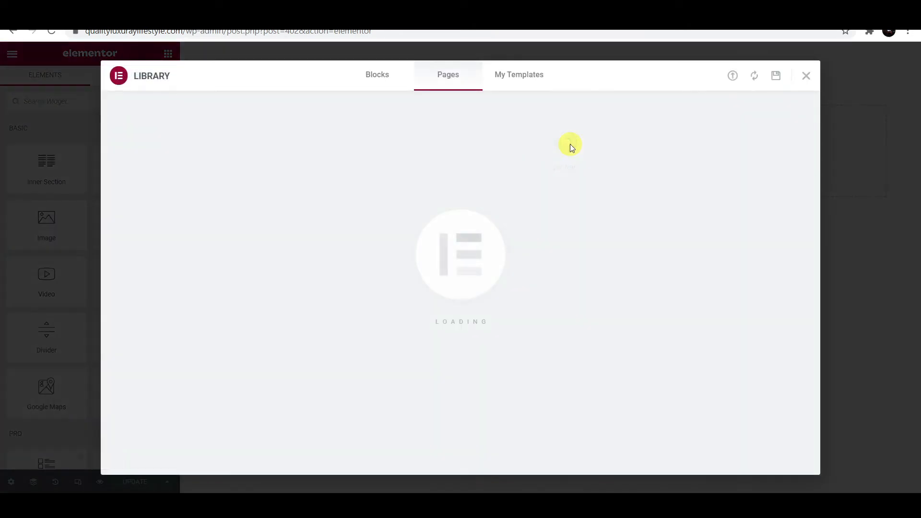
pyautogui.click(392, 81)
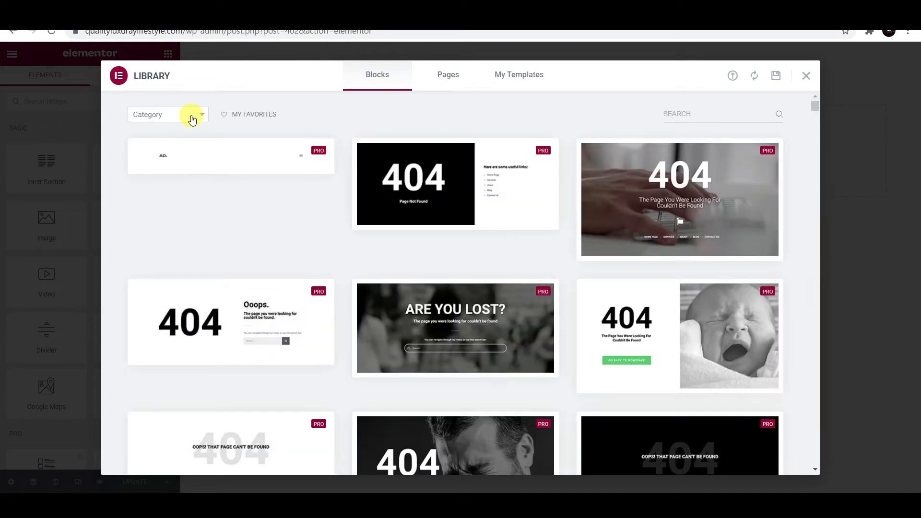
# - Filter library blocks to the Footer category, browse them, and close without inserting any
pyautogui.click(192, 118)
pyautogui.scroll(-2, 167, 207)
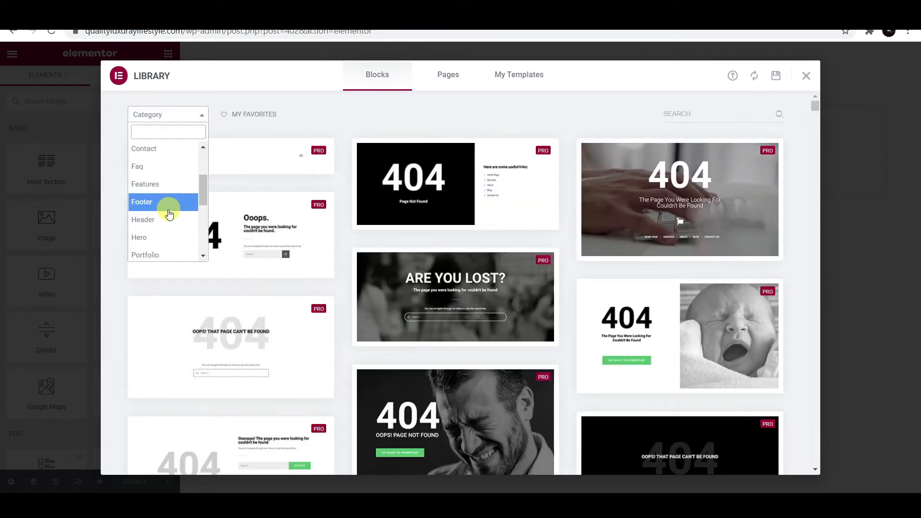
pyautogui.click(167, 207)
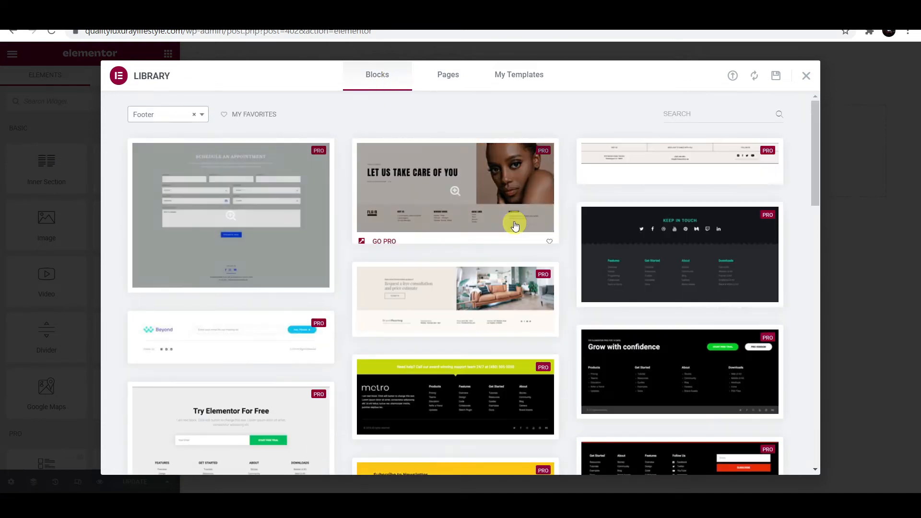
pyautogui.scroll(-6, 607, 240)
pyautogui.scroll(-3, 648, 240)
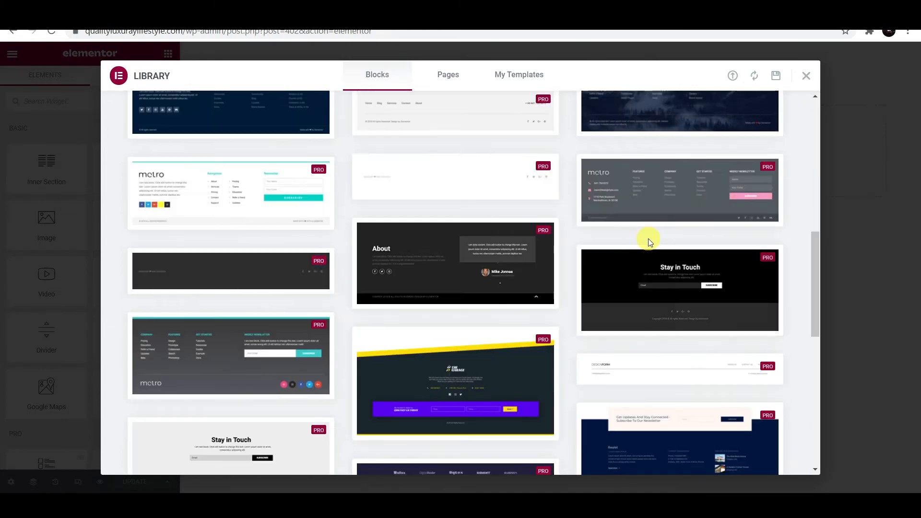
pyautogui.scroll(-3, 199, 225)
pyautogui.scroll(-1, 199, 226)
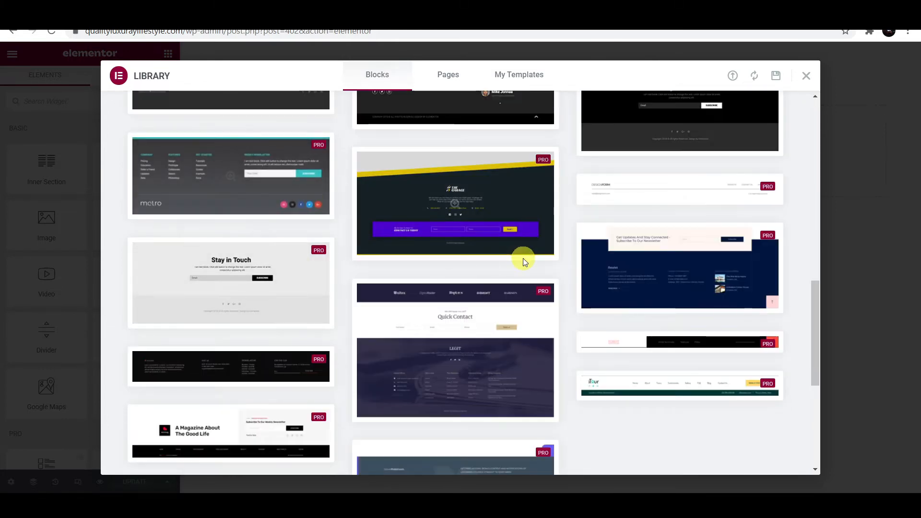
pyautogui.scroll(-1, 523, 258)
pyautogui.scroll(5, 712, 155)
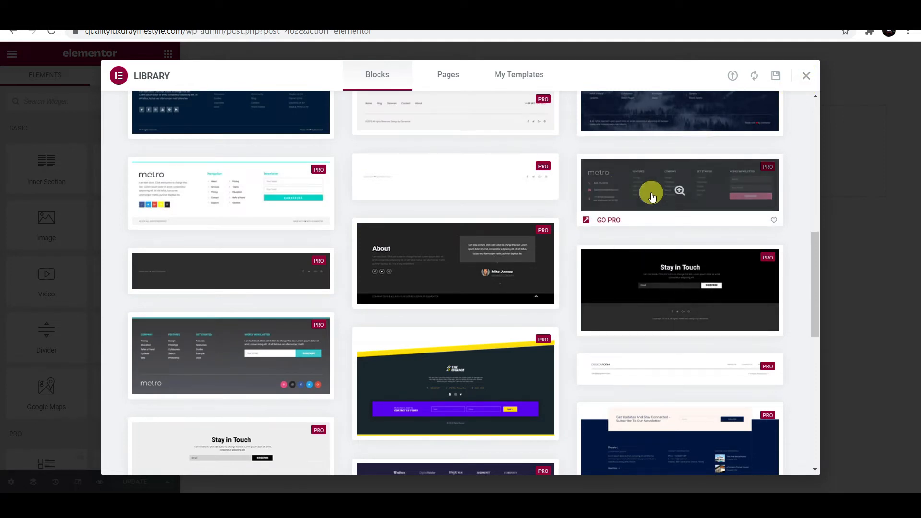
pyautogui.click(807, 76)
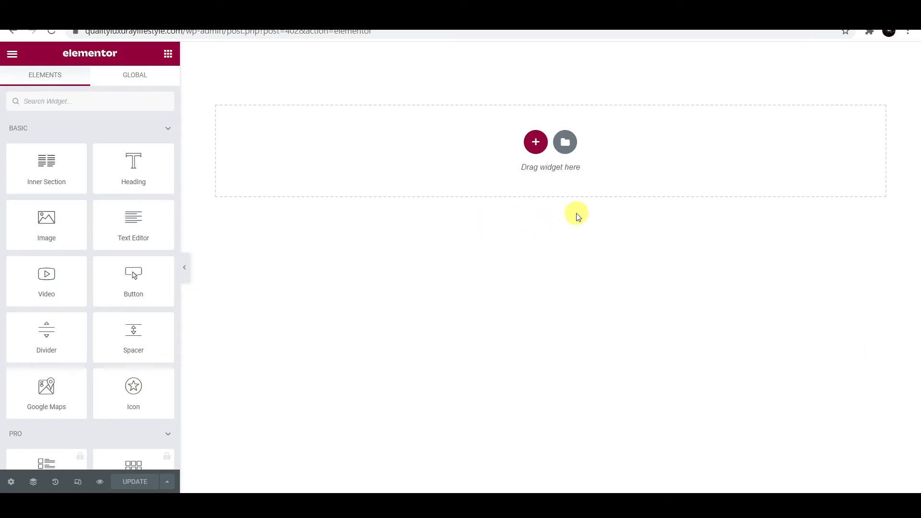
# - Add a new three-column section to the footer template
pyautogui.click(536, 143)
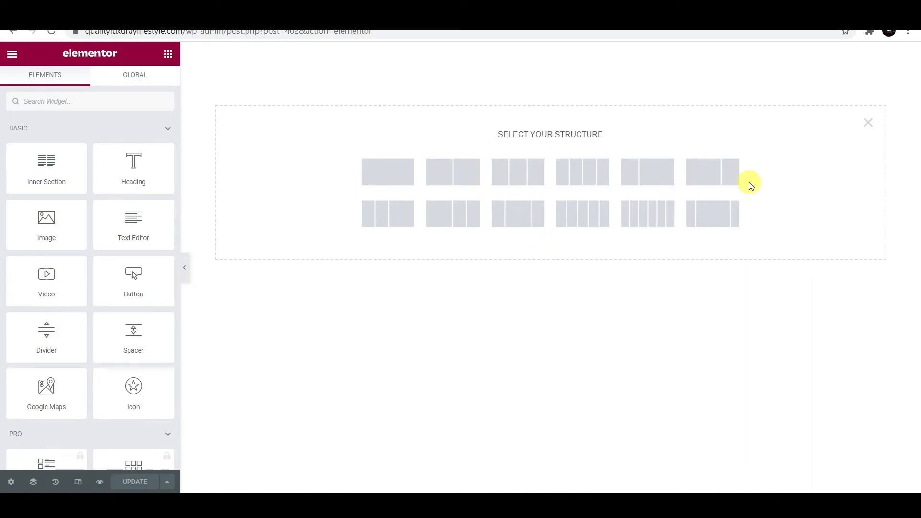
pyautogui.click(456, 219)
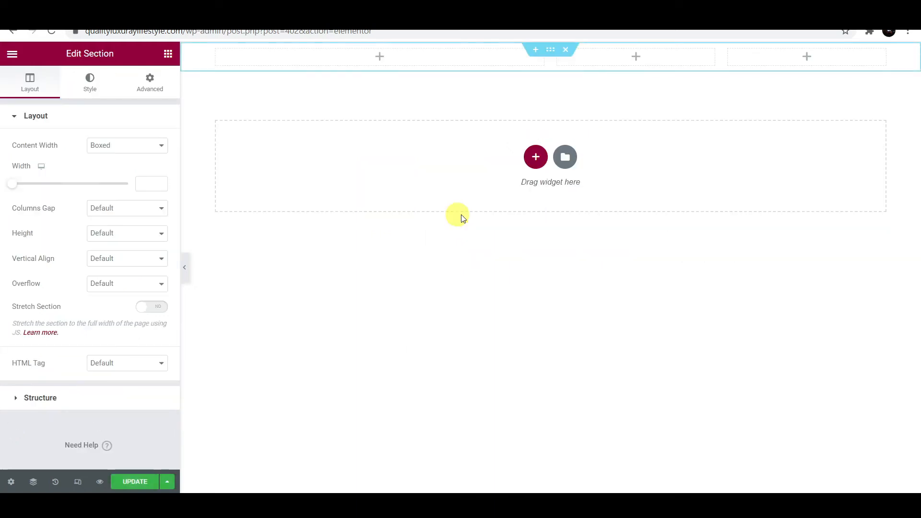
pyautogui.click(41, 399)
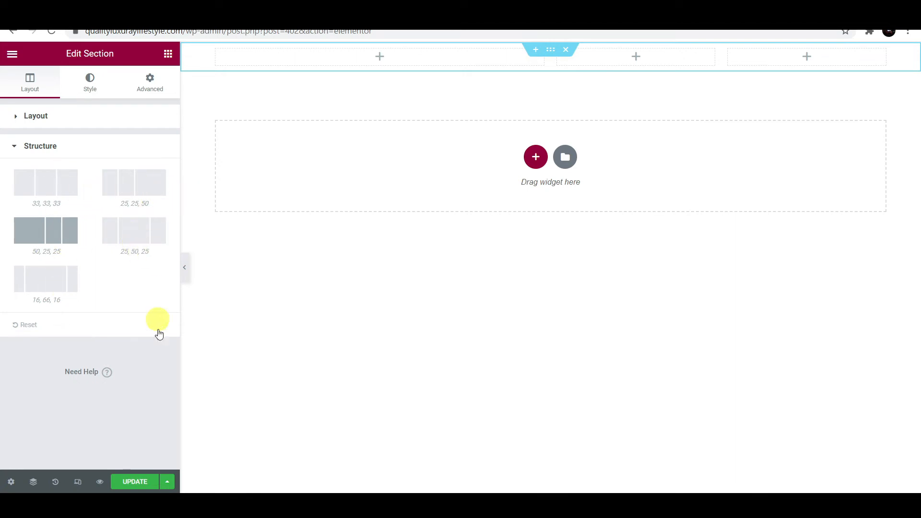
pyautogui.click(41, 145)
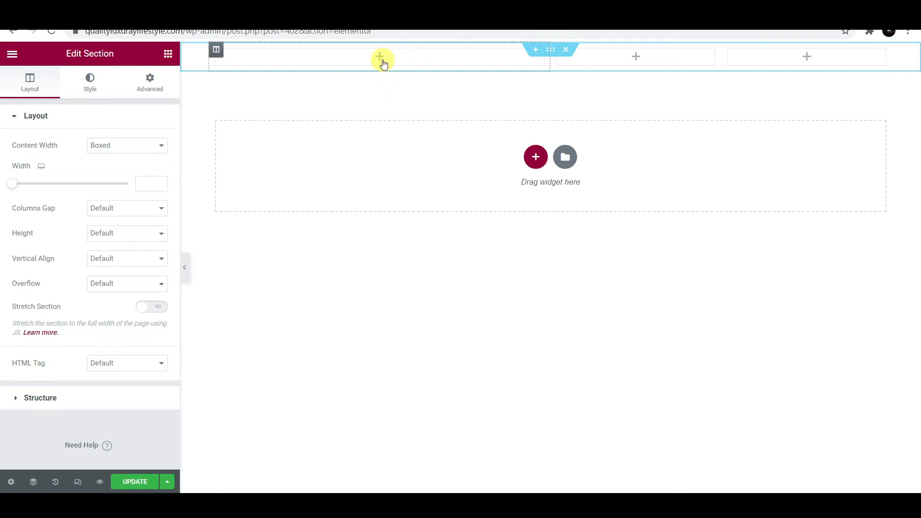
# - Add an 'About Us' heading in the first column, coloured near-black #131516
pyautogui.click(380, 58)
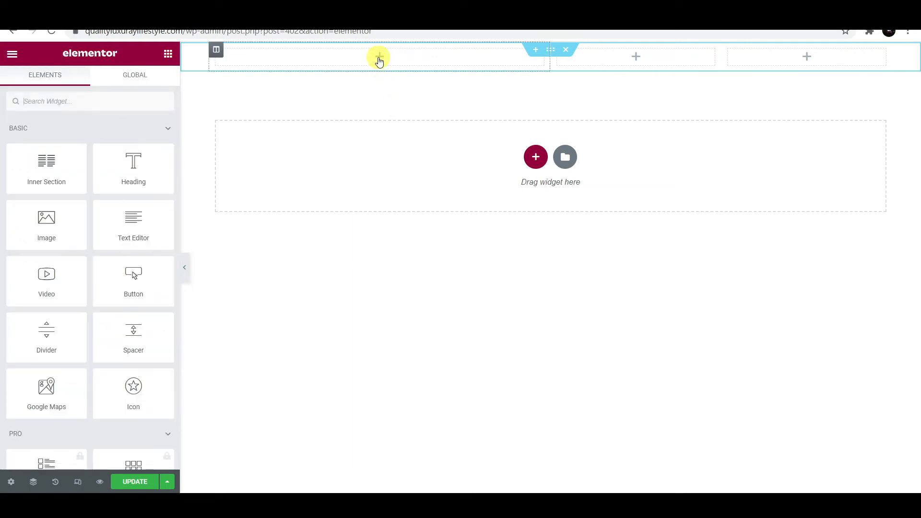
pyautogui.moveTo(130, 169); pyautogui.dragTo(350, 57)
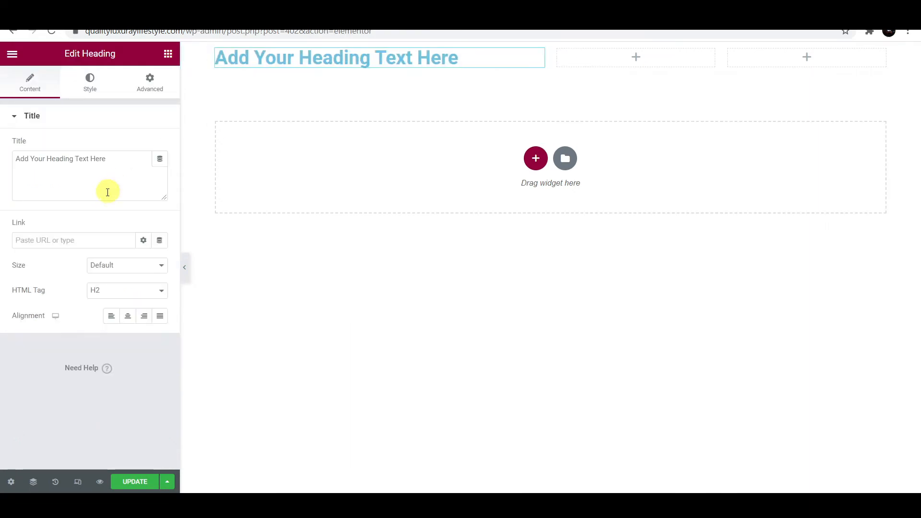
pyautogui.moveTo(129, 158); pyautogui.dragTo(9, 168)
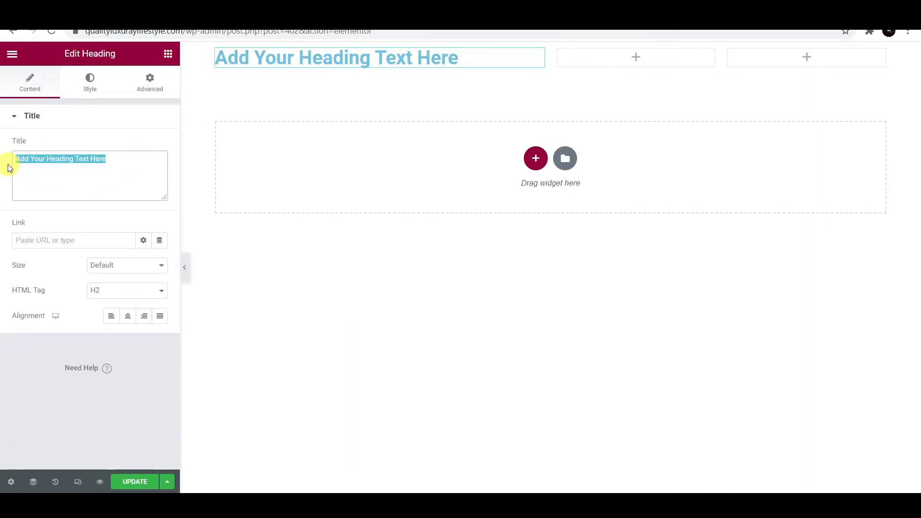
pyautogui.write('About Us')
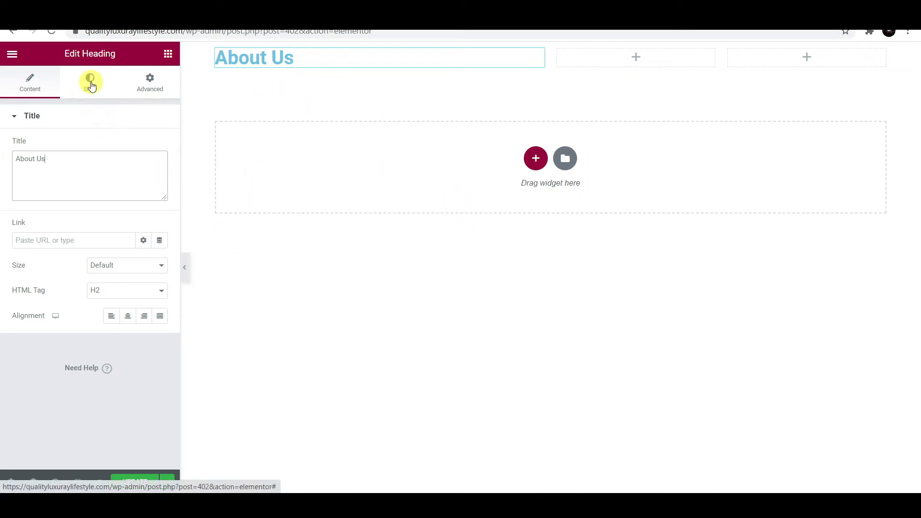
pyautogui.click(91, 85)
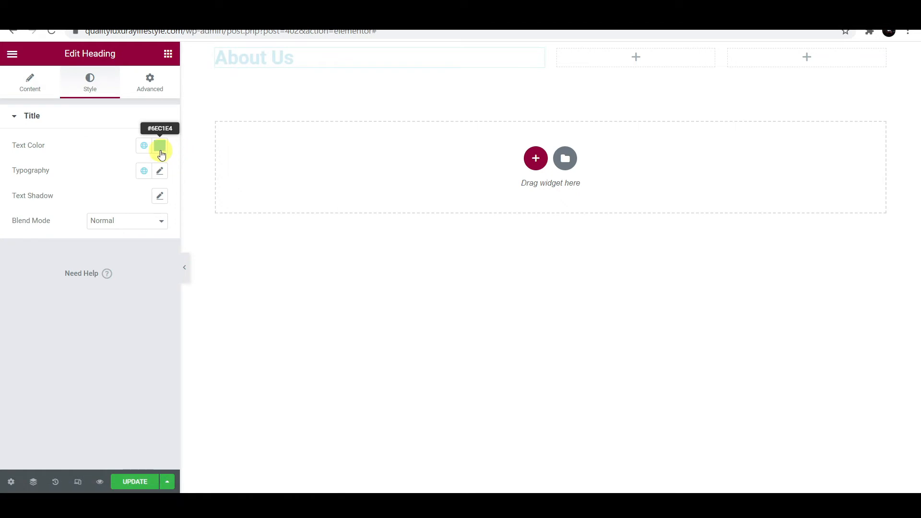
pyautogui.click(160, 146)
pyautogui.click(51, 272)
pyautogui.moveTo(38, 282); pyautogui.dragTo(27, 288)
pyautogui.click(212, 123)
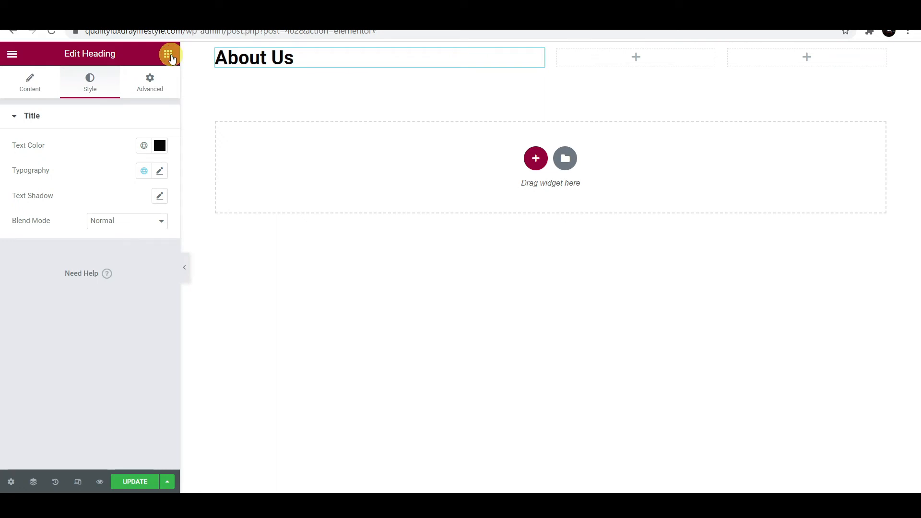
# - Place a Text Editor paragraph of lorem ipsum placeholder text under the About Us heading
pyautogui.click(167, 54)
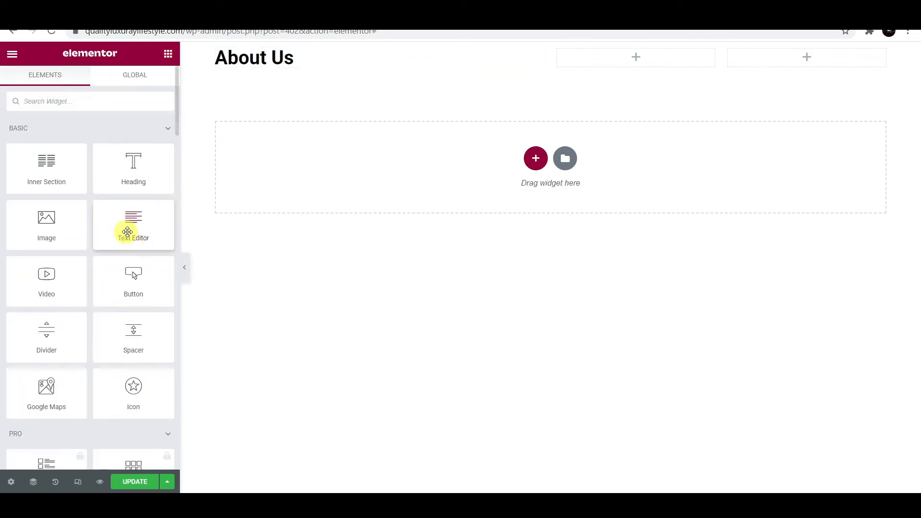
pyautogui.moveTo(131, 230); pyautogui.dragTo(275, 66)
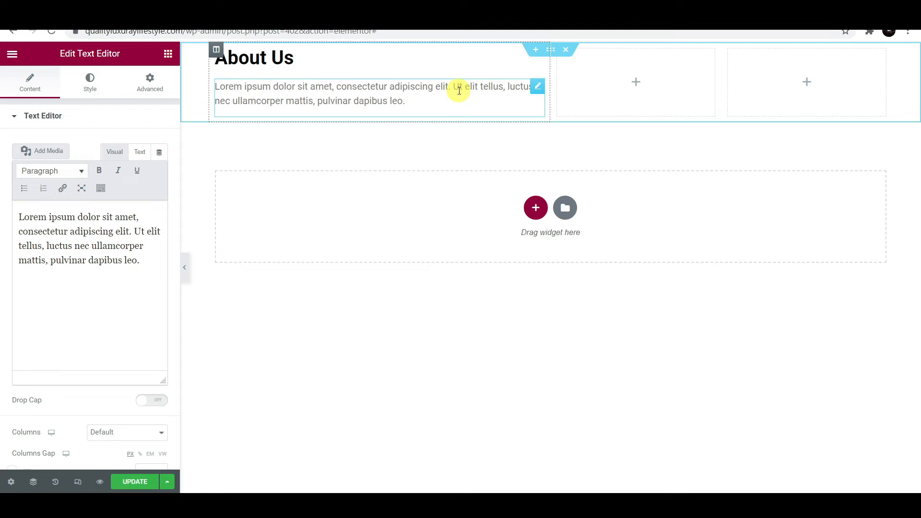
pyautogui.moveTo(150, 262); pyautogui.dragTo(19, 217)
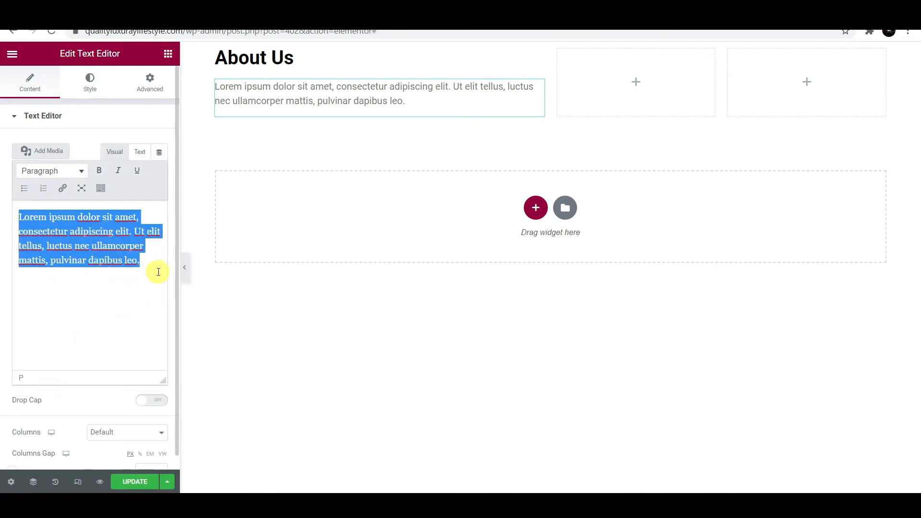
pyautogui.click(158, 270)
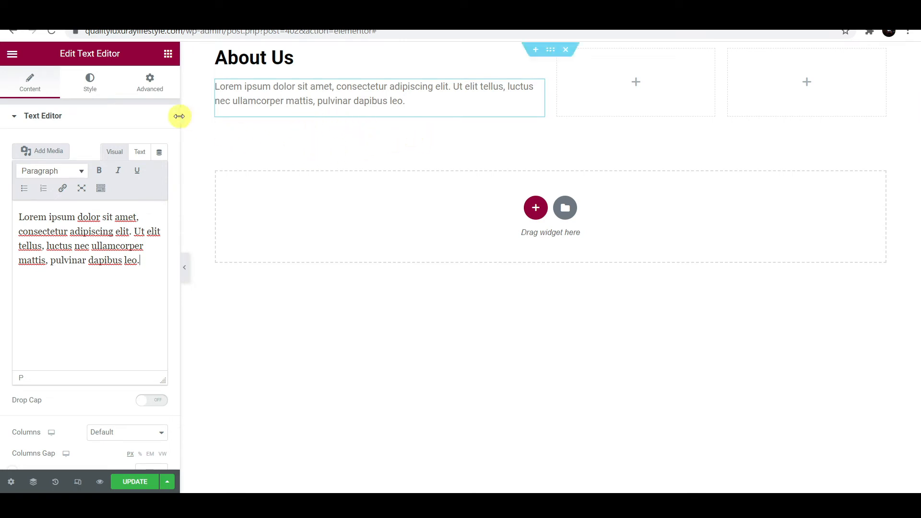
pyautogui.click(167, 54)
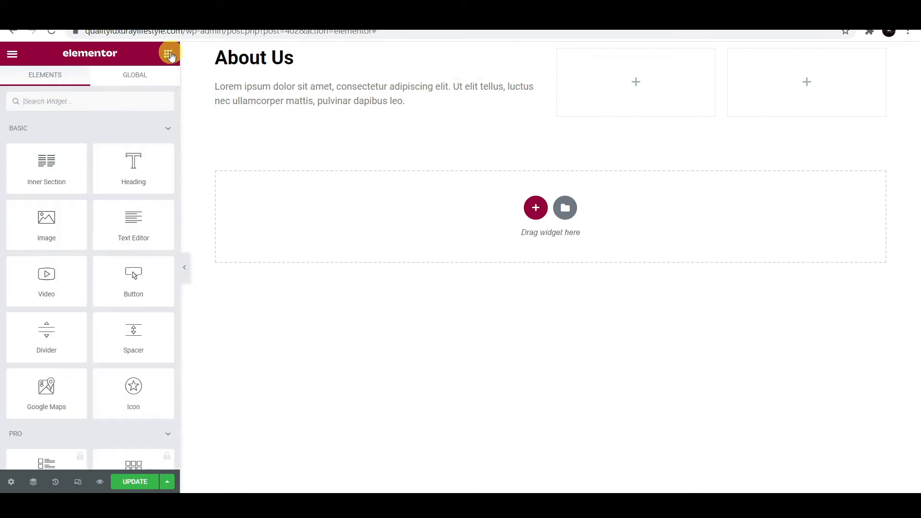
# - Add a Social Icons widget (Facebook, Twitter, YouTube) below the About Us paragraph
pyautogui.click(83, 104)
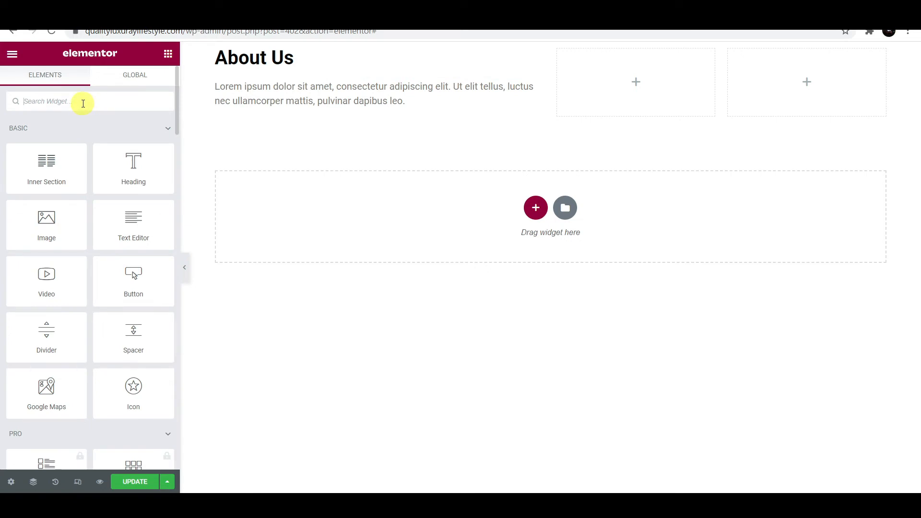
pyautogui.write('social')
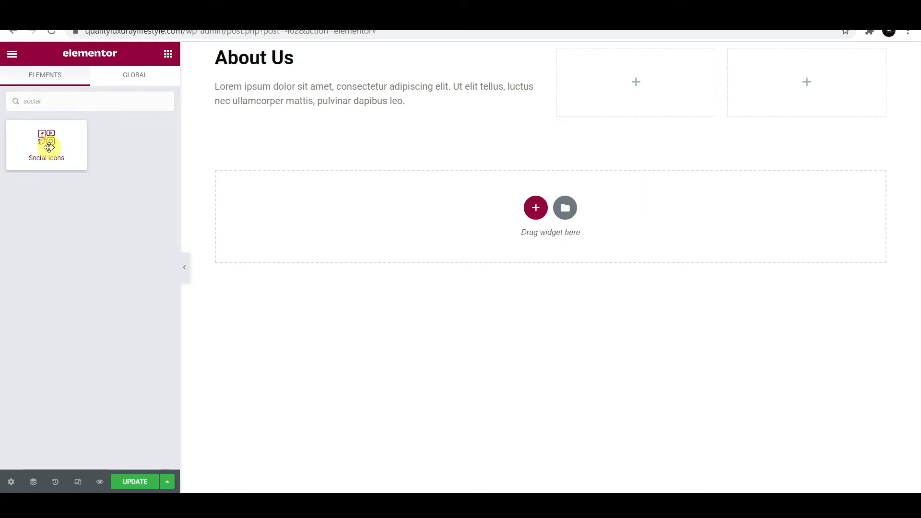
pyautogui.moveTo(49, 146); pyautogui.dragTo(350, 115)
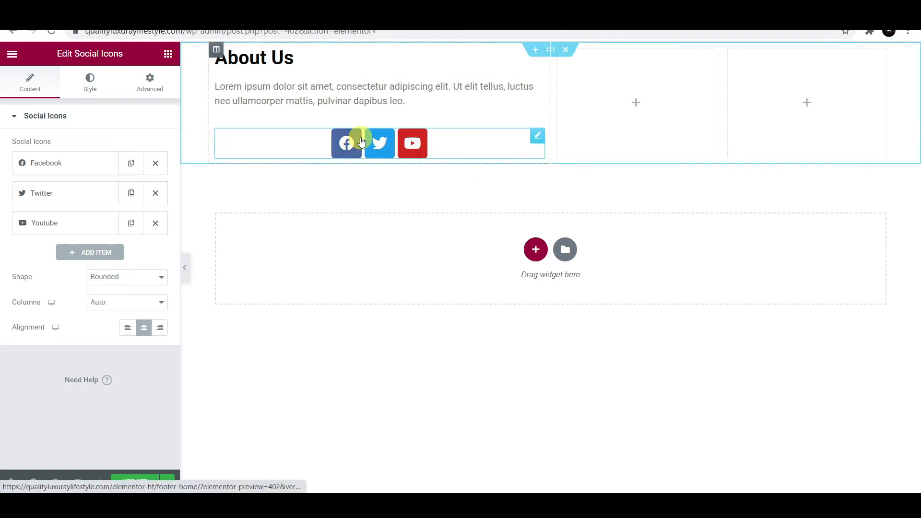
# - Add a fourth social icon item and bring up the Icon Library for it
pyautogui.click(58, 164)
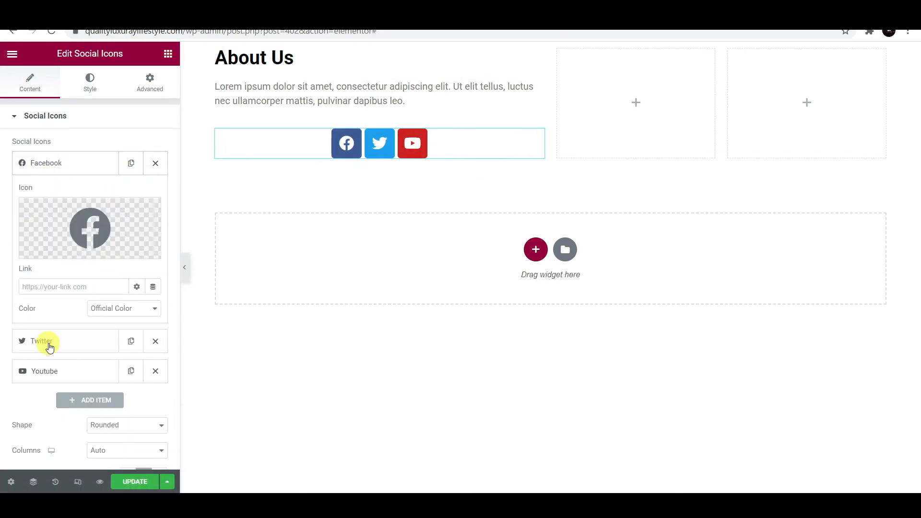
pyautogui.click(70, 286)
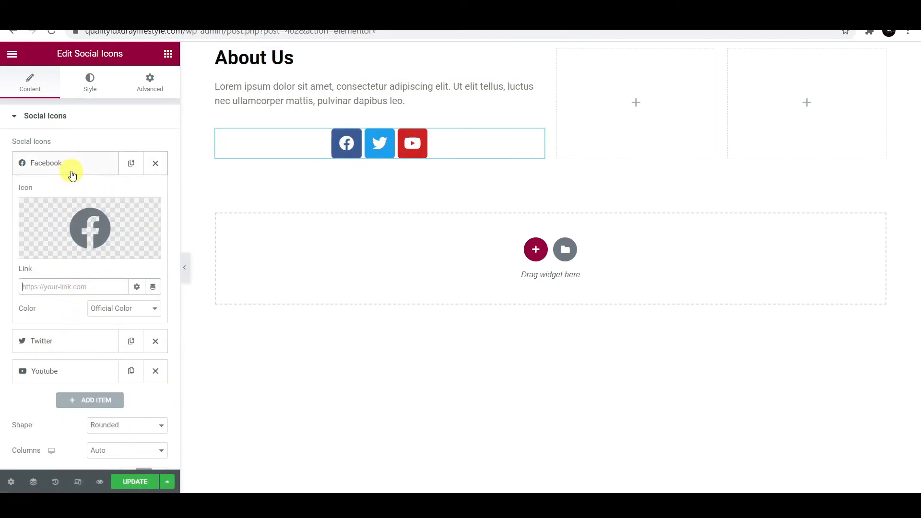
pyautogui.click(72, 172)
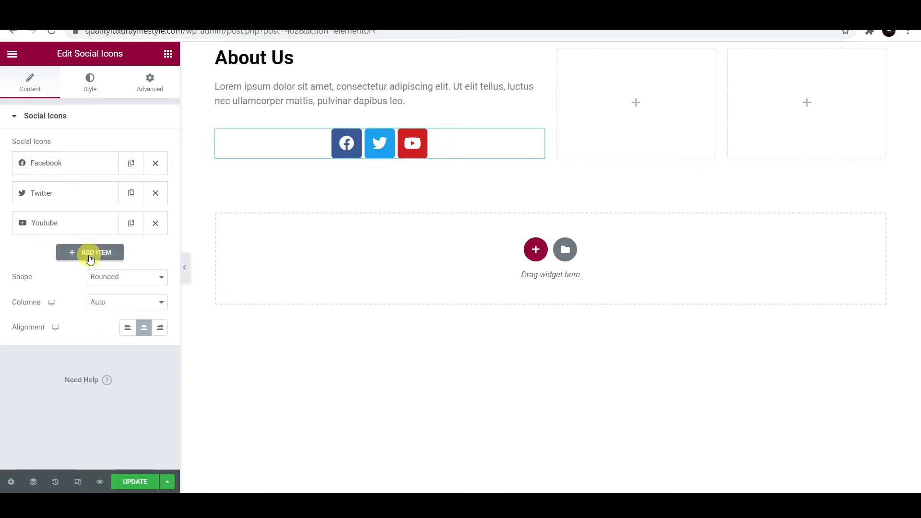
pyautogui.click(91, 255)
pyautogui.moveTo(83, 314)
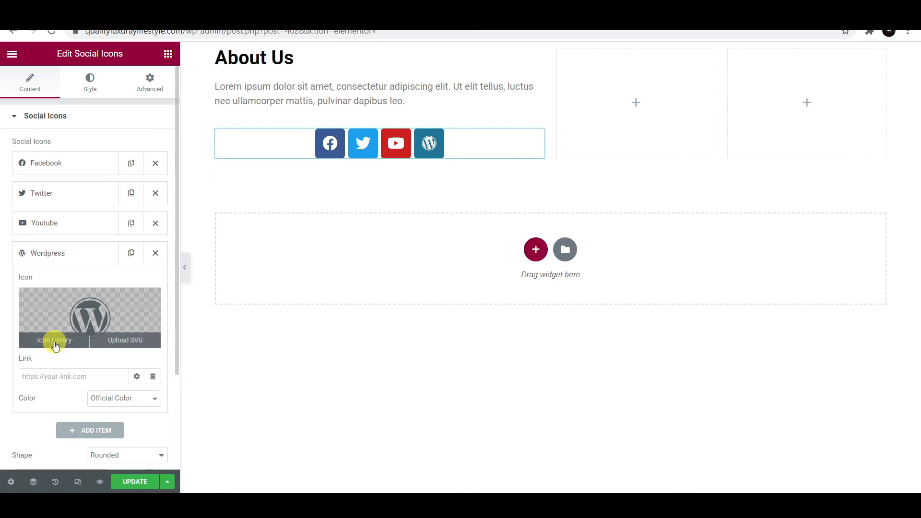
pyautogui.click(57, 341)
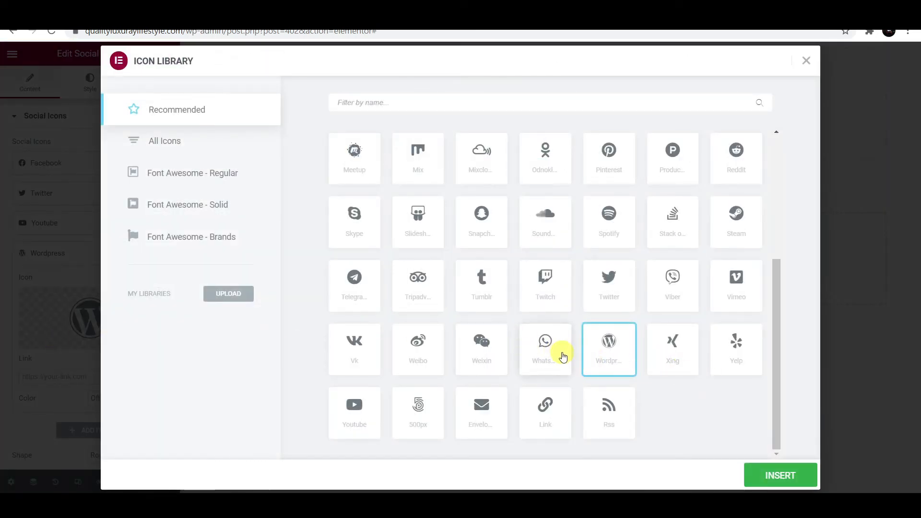
# - Set the fourth social icon to Instagram from the Recommended icons
pyautogui.scroll(4, 563, 356)
pyautogui.click(559, 313)
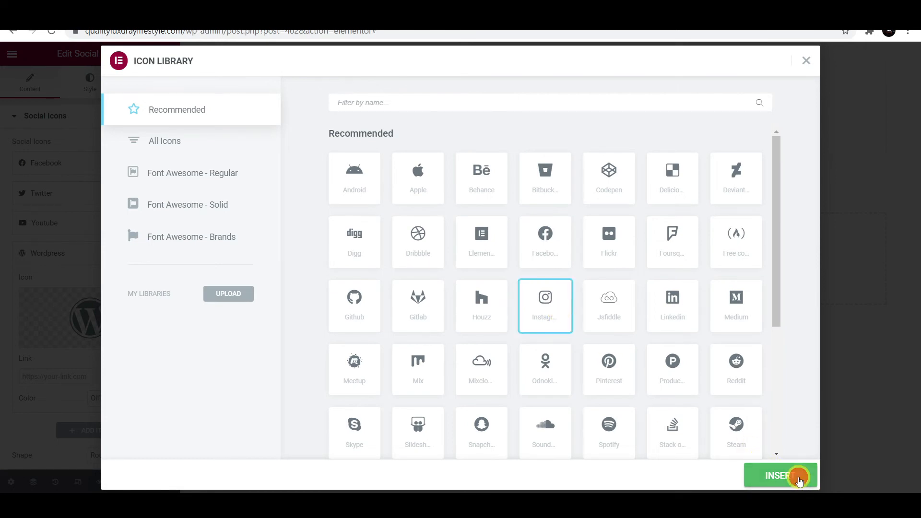
pyautogui.click(798, 480)
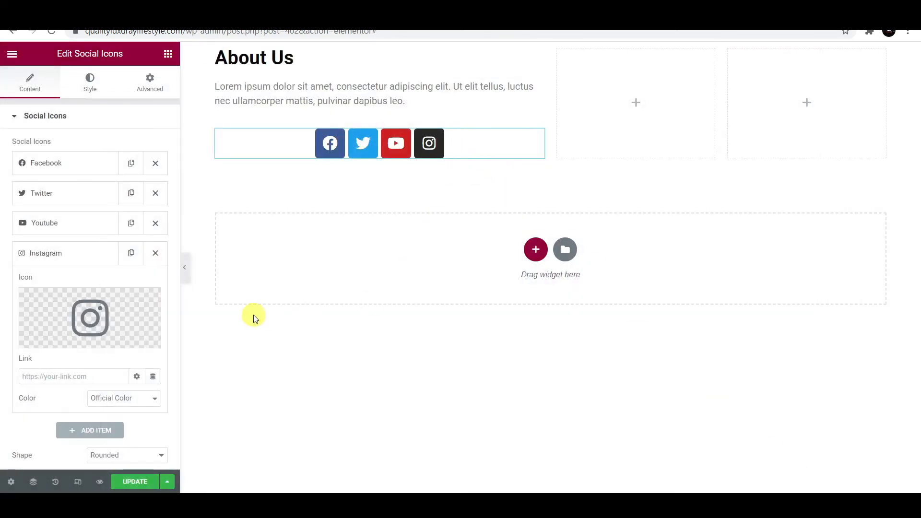
pyautogui.click(62, 375)
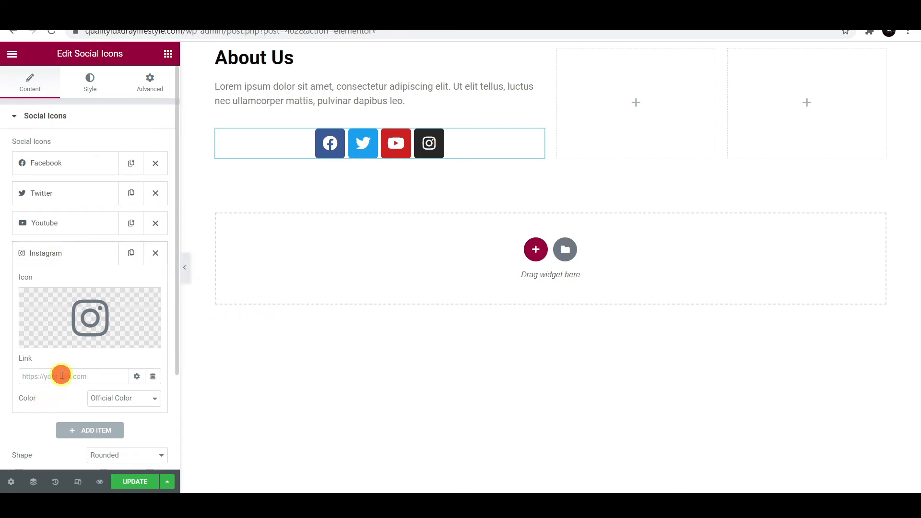
pyautogui.click(80, 253)
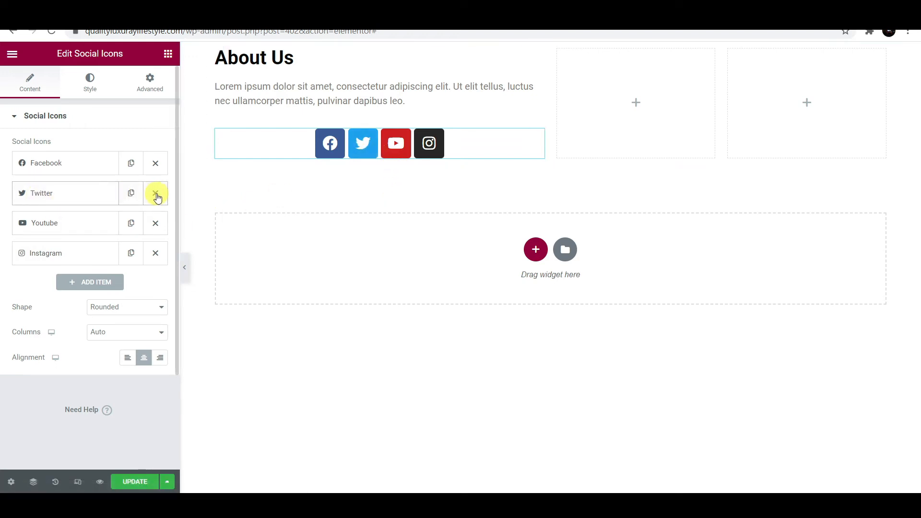
# - Remove the Twitter icon and set the social icon shape to Circle
pyautogui.click(156, 194)
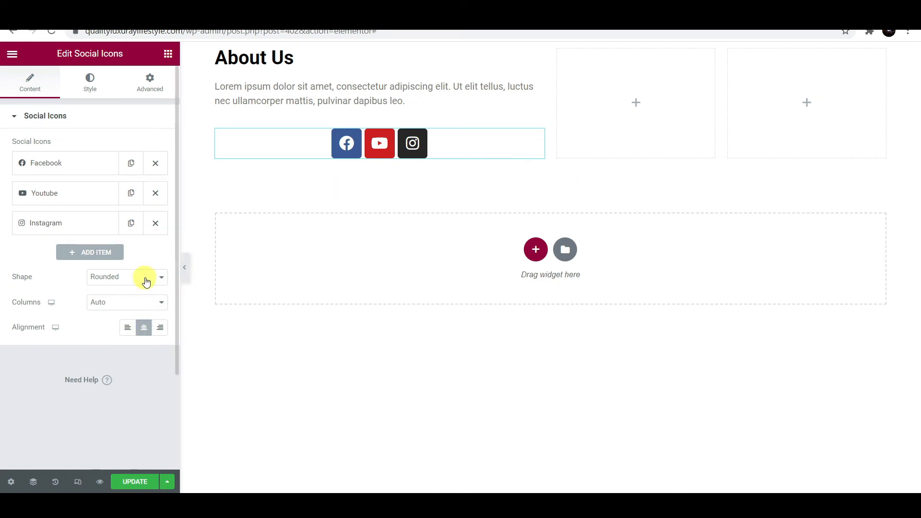
pyautogui.click(146, 281)
pyautogui.click(132, 312)
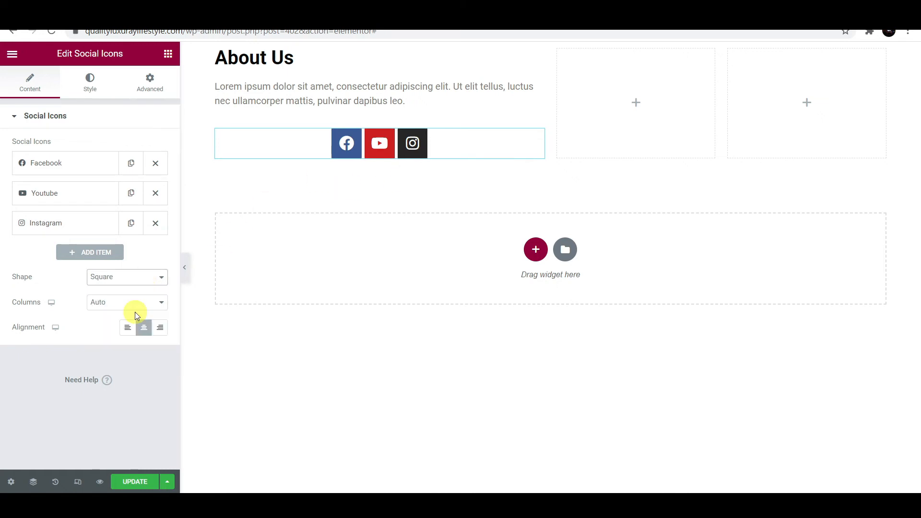
pyautogui.click(146, 276)
pyautogui.click(126, 331)
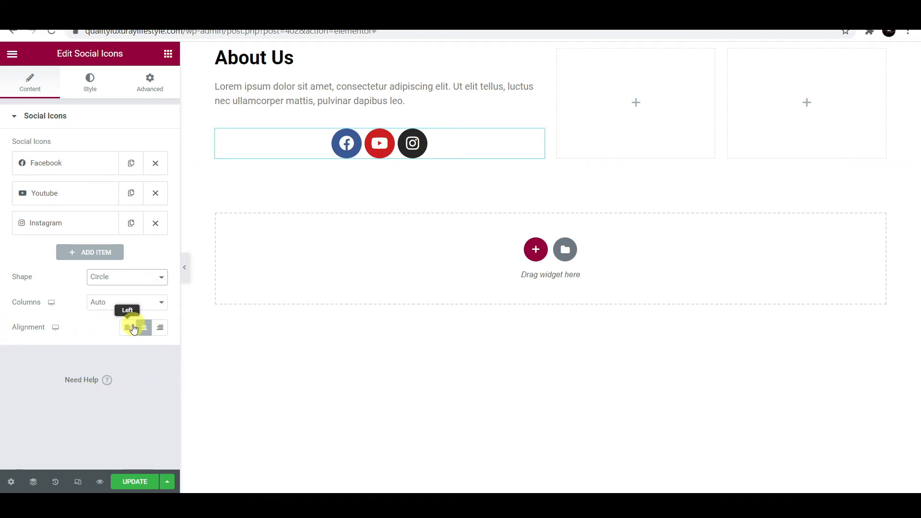
# - Set the social icons' alignment to Left
pyautogui.click(128, 331)
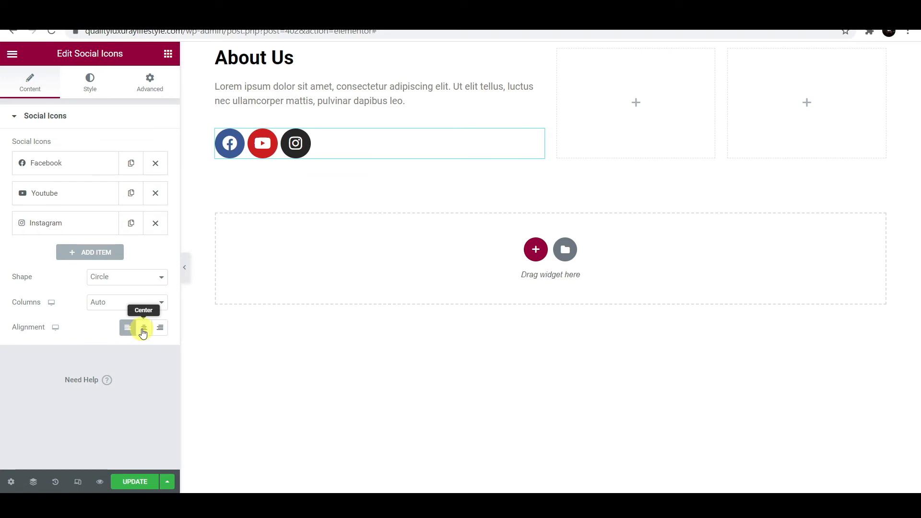
pyautogui.click(143, 332)
pyautogui.click(162, 331)
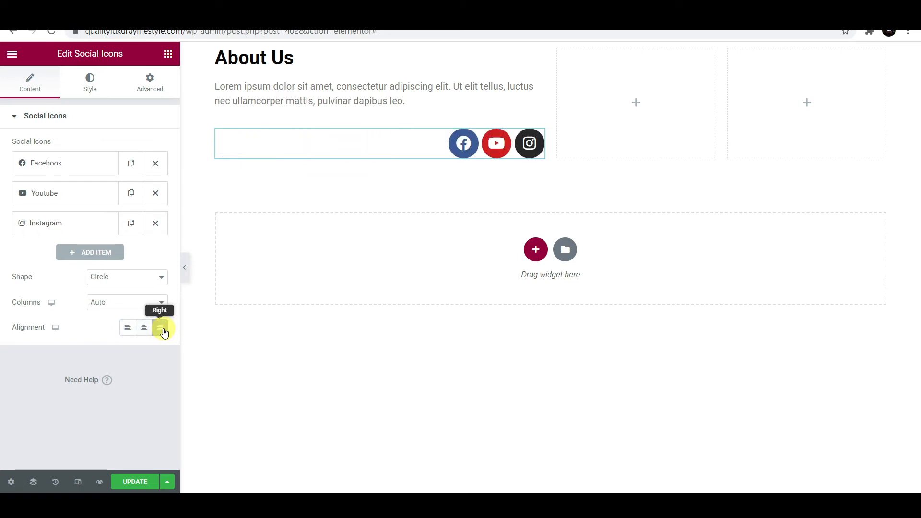
pyautogui.click(129, 329)
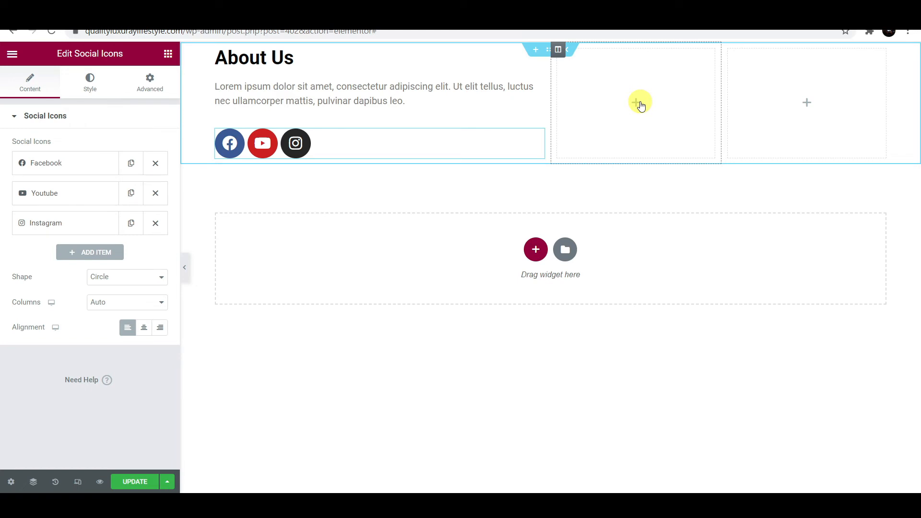
# - Add a 'Quick Links' heading to the second column, coloured near-black #0A0A0A
pyautogui.click(636, 103)
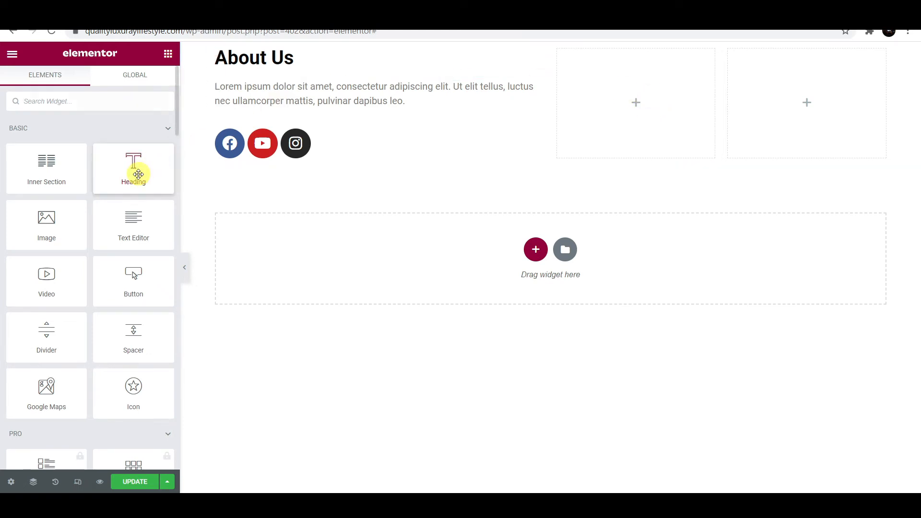
pyautogui.moveTo(138, 174); pyautogui.dragTo(646, 97)
pyautogui.moveTo(102, 158); pyautogui.dragTo(1, 164)
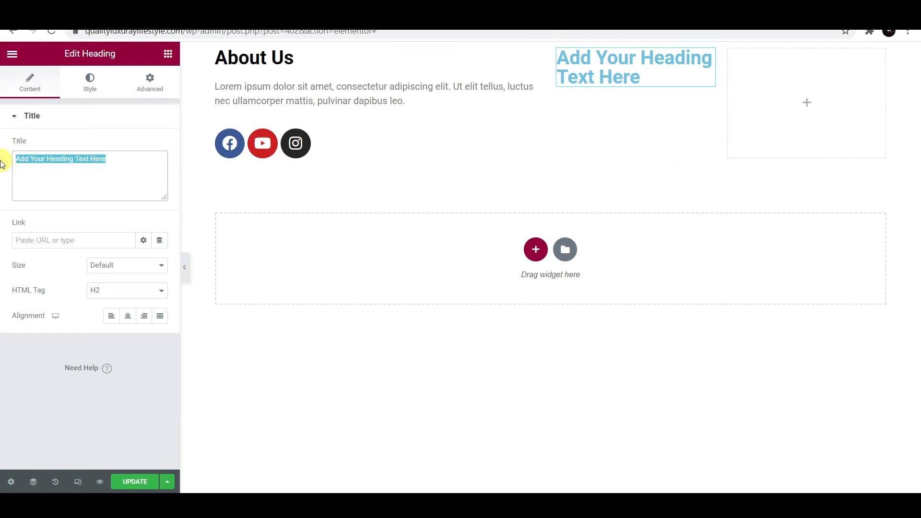
pyautogui.write('Quick')
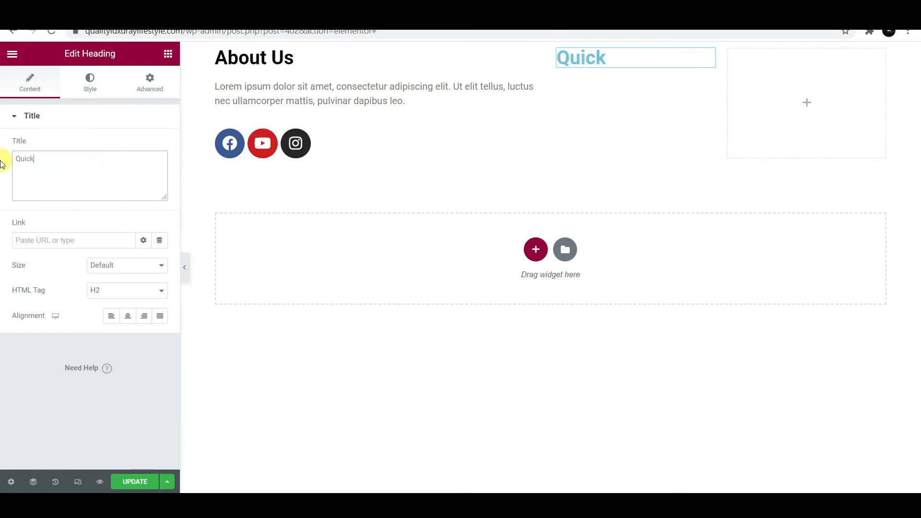
pyautogui.write(' Links')
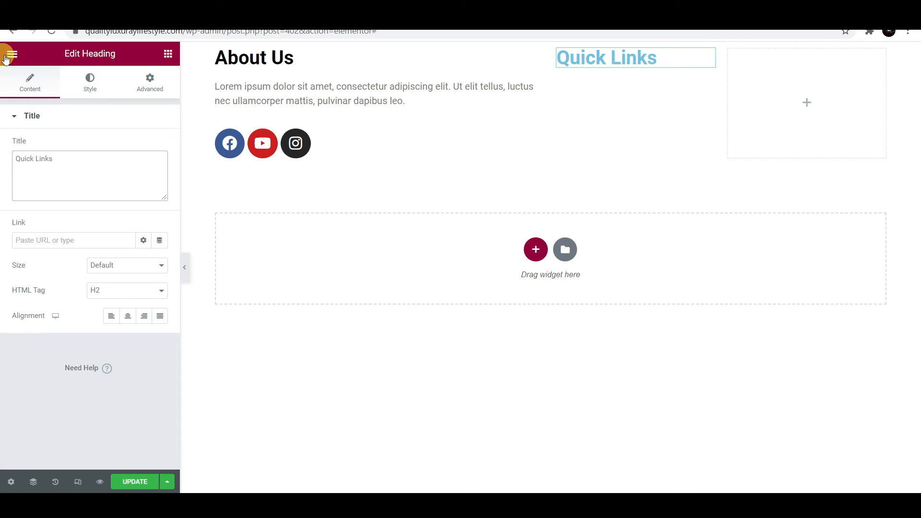
pyautogui.click(89, 82)
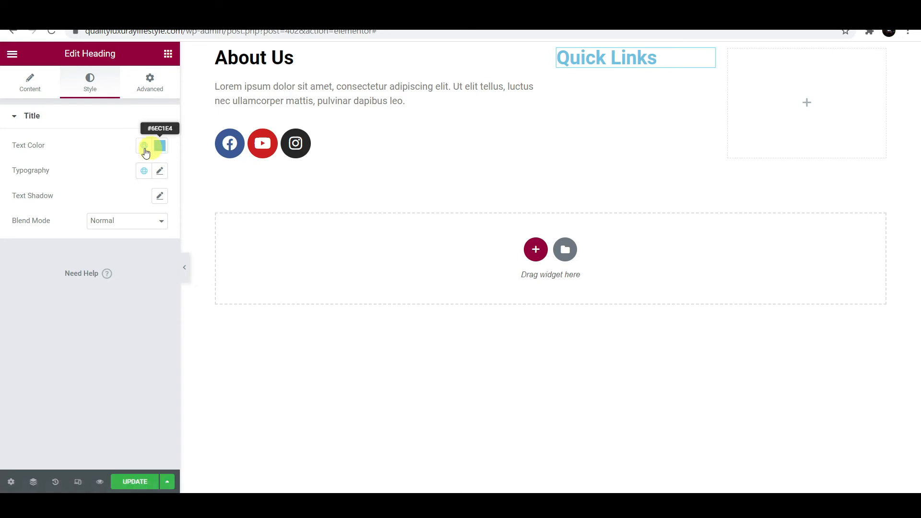
pyautogui.click(161, 149)
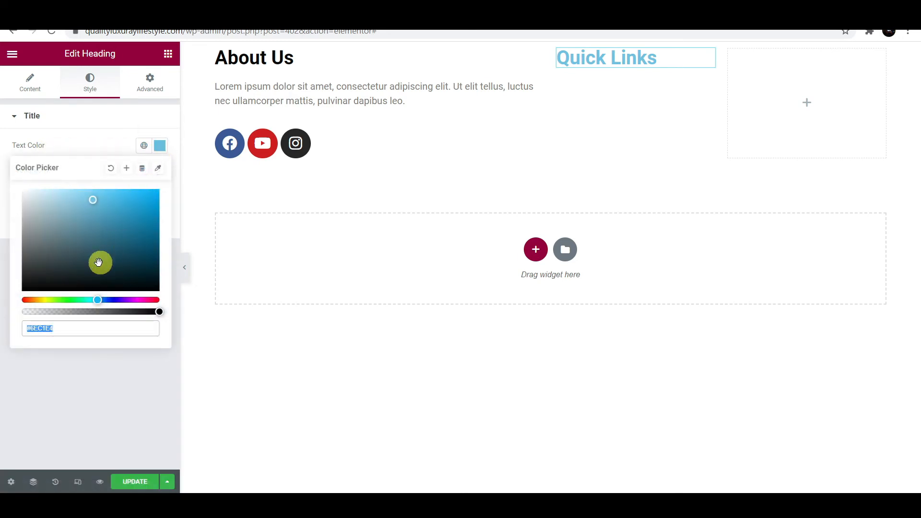
pyautogui.moveTo(98, 263); pyautogui.dragTo(27, 287)
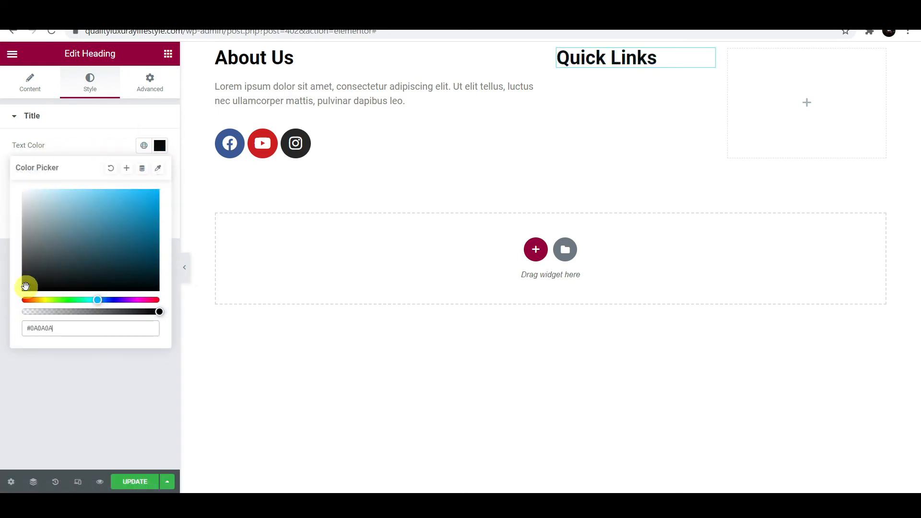
pyautogui.click(678, 181)
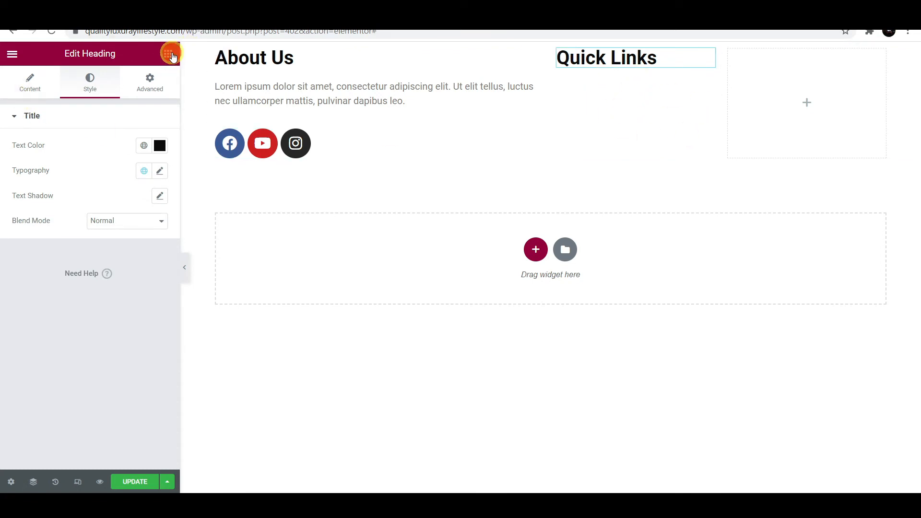
pyautogui.click(169, 54)
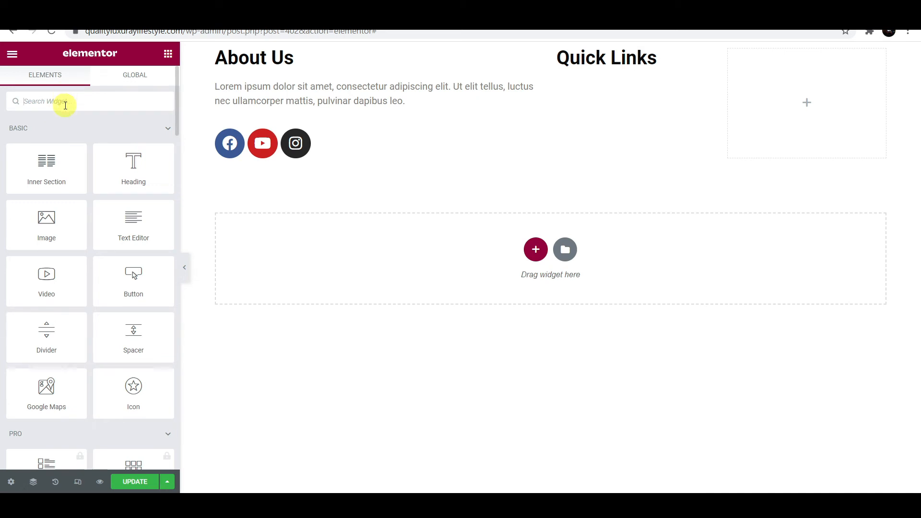
# - Add the Navigation Menu under Quick Links with Vertical layout and Left alignment
pyautogui.write('menu')
pyautogui.moveTo(41, 200); pyautogui.dragTo(593, 60)
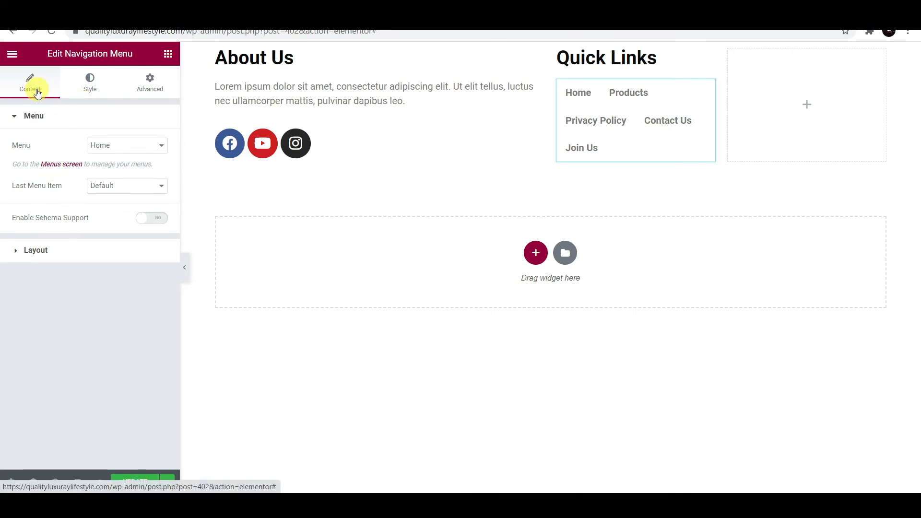
pyautogui.click(30, 253)
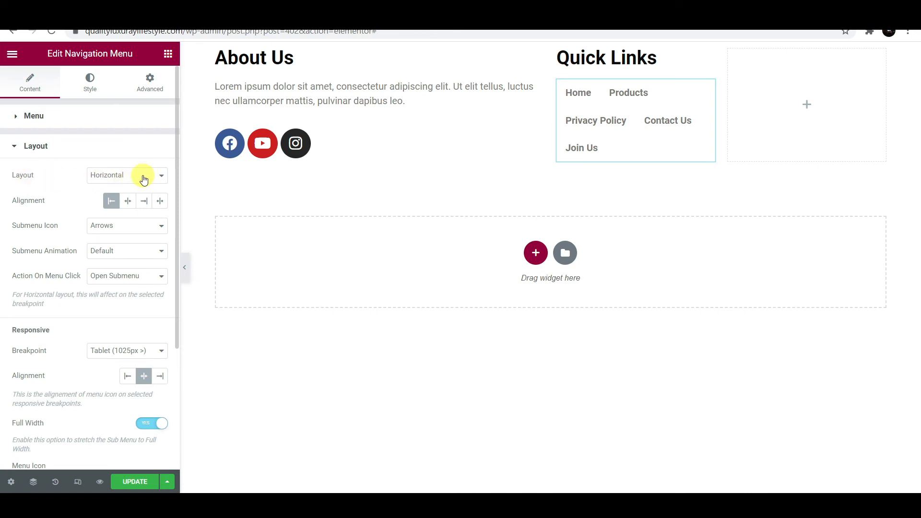
pyautogui.click(142, 176)
pyautogui.click(120, 211)
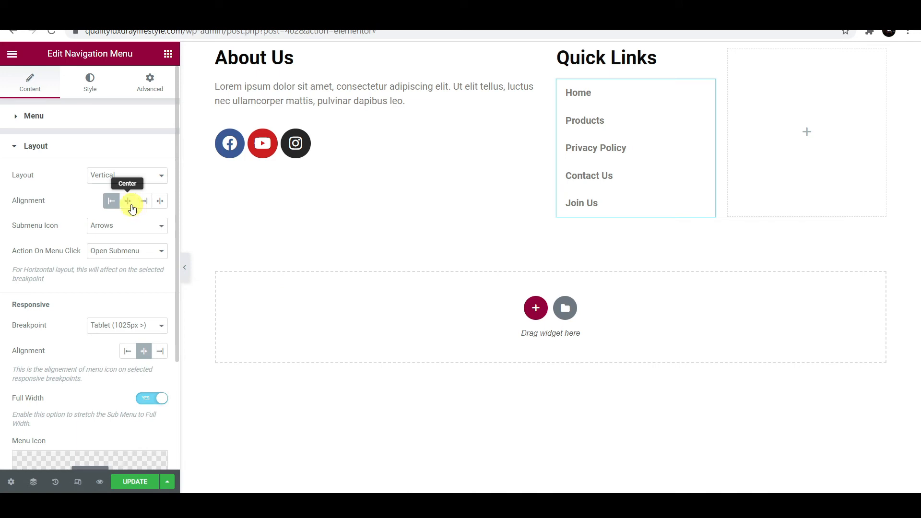
pyautogui.click(131, 207)
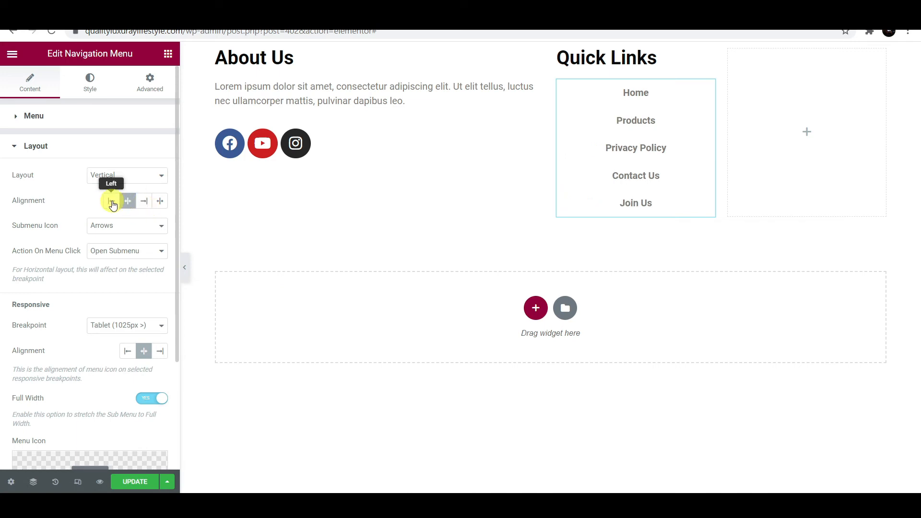
pyautogui.click(112, 202)
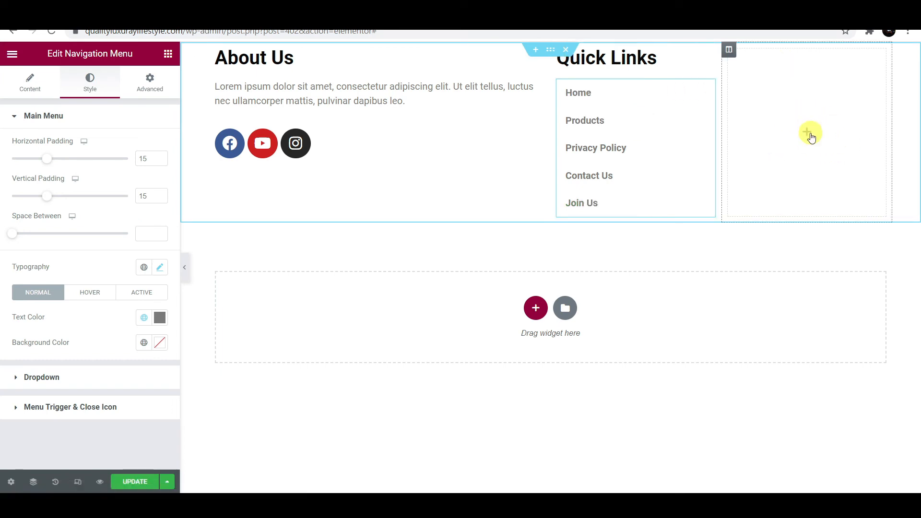
# - Add a 'Contact Us' heading to the third column, coloured near black
pyautogui.click(96, 117)
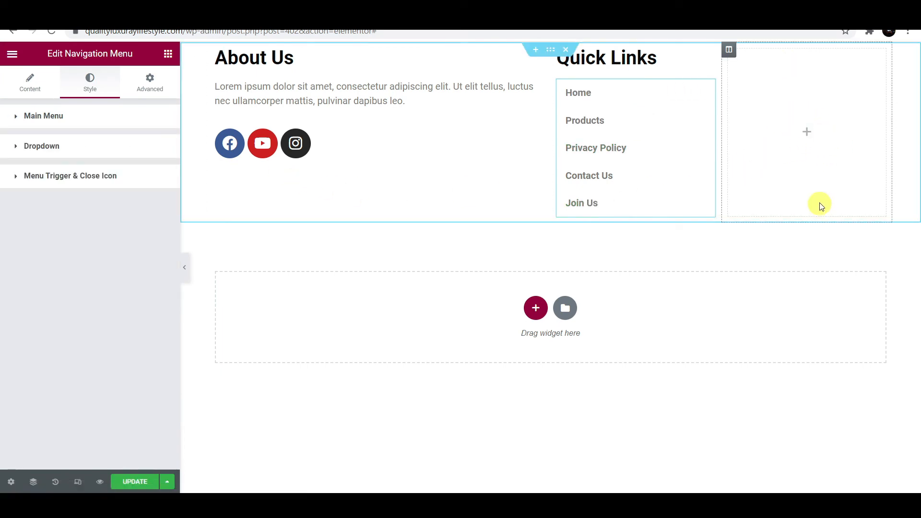
pyautogui.click(812, 137)
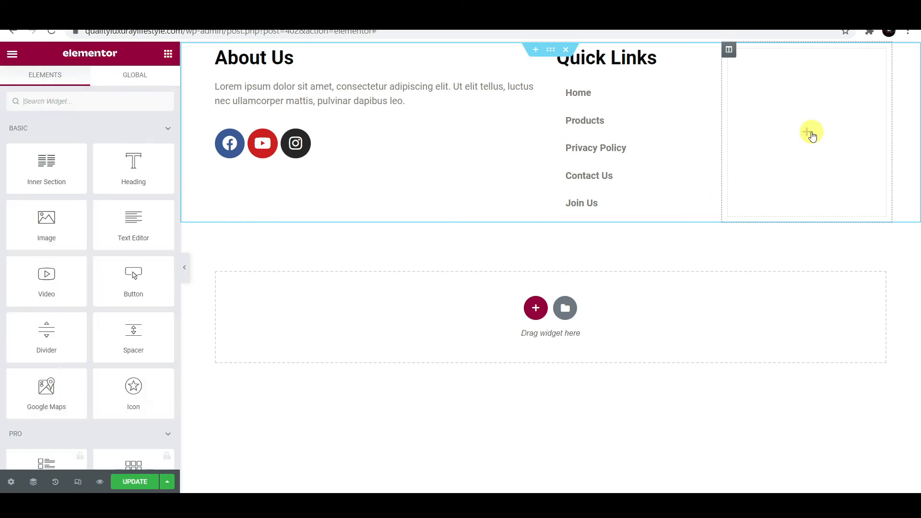
pyautogui.moveTo(123, 175); pyautogui.dragTo(820, 133)
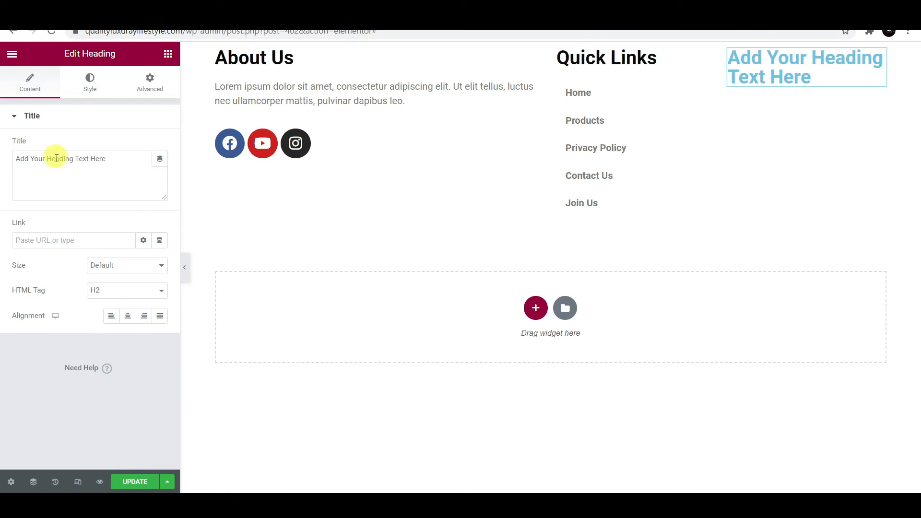
pyautogui.moveTo(128, 165); pyautogui.dragTo(2, 163)
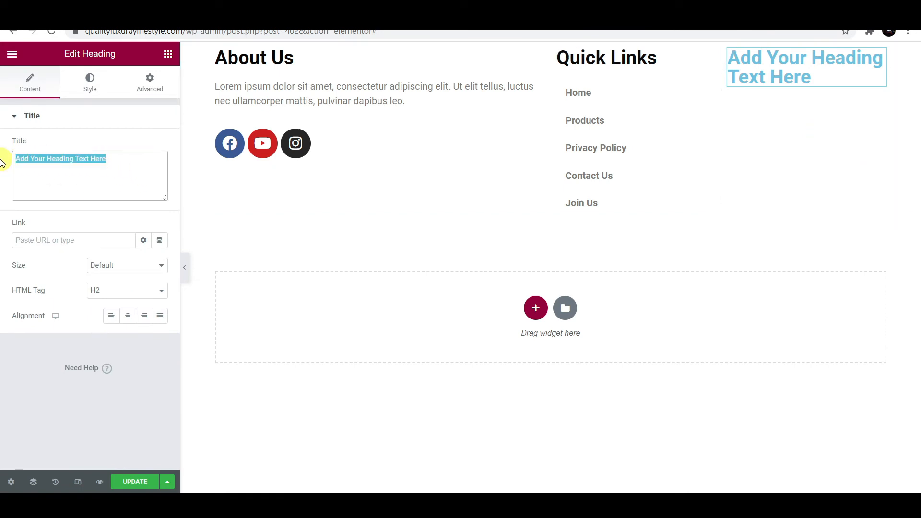
pyautogui.write('Contact Us')
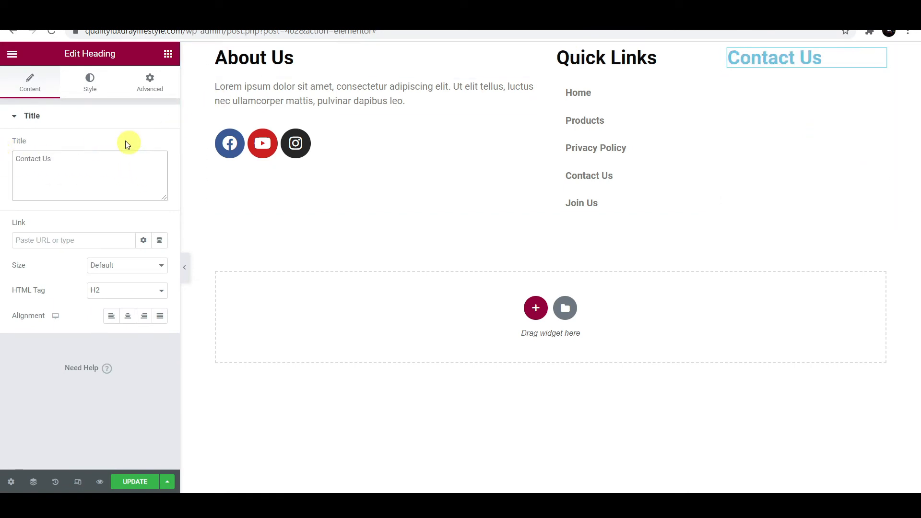
pyautogui.click(95, 94)
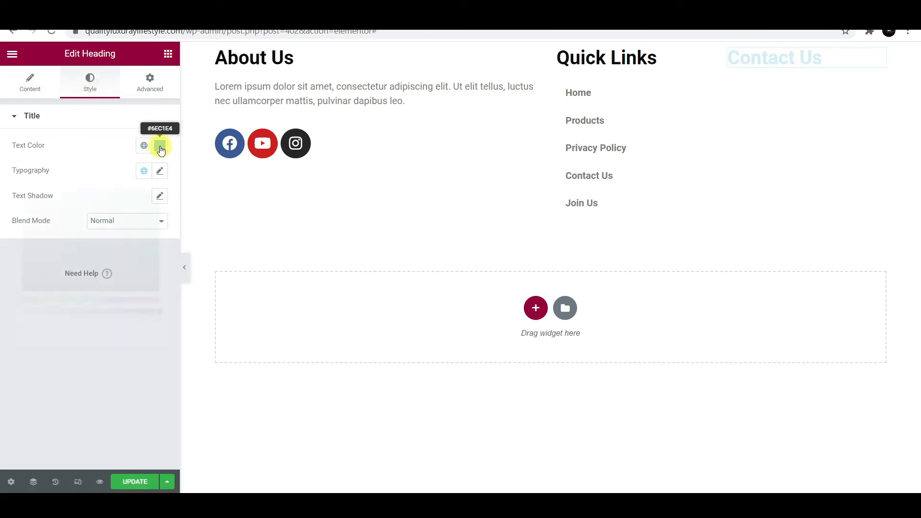
pyautogui.click(160, 144)
pyautogui.moveTo(62, 257); pyautogui.dragTo(24, 293)
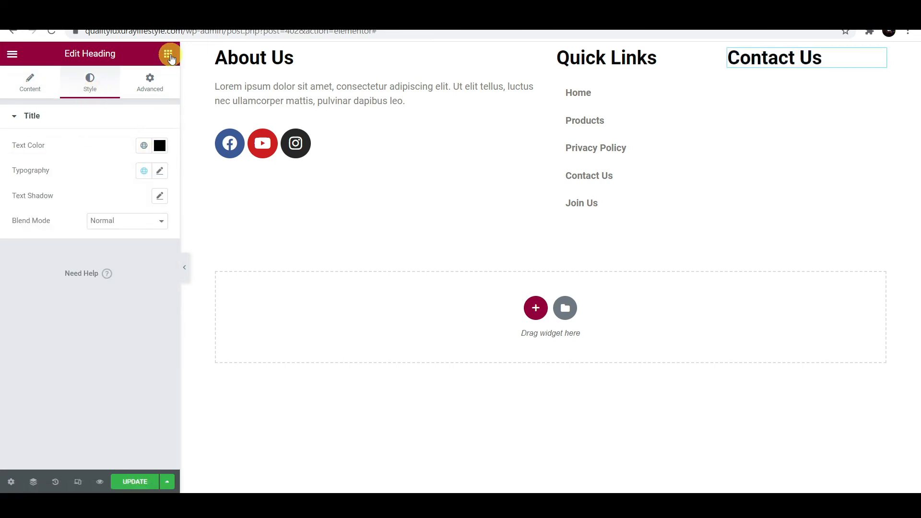
pyautogui.click(168, 55)
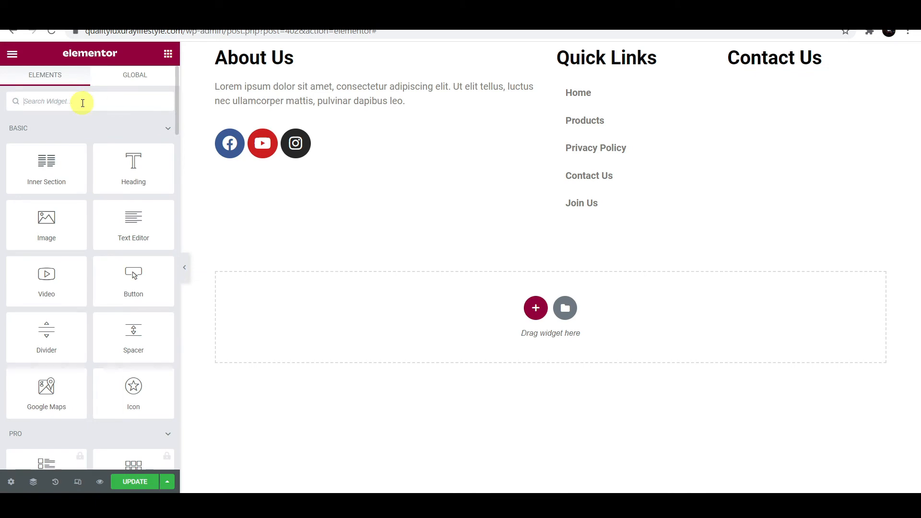
# - Search widgets for 'list' and drop an Icon List under the Contact Us heading
pyautogui.write('list')
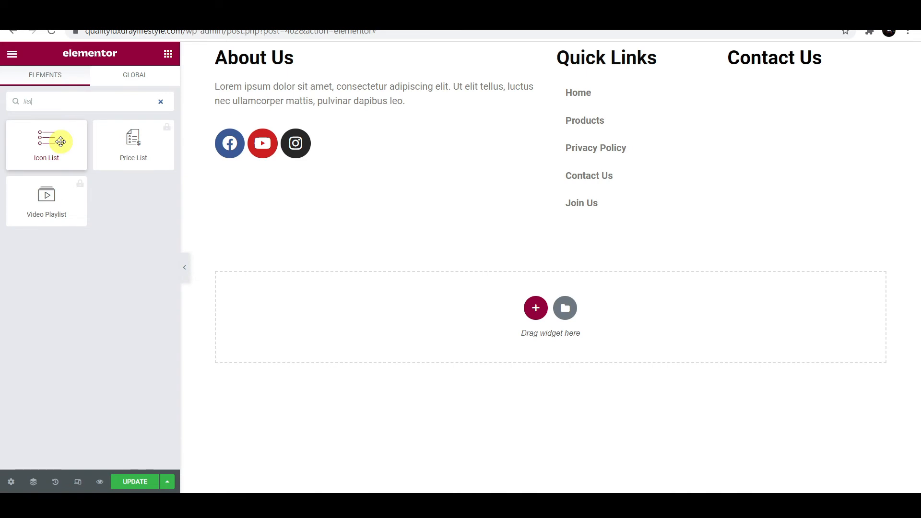
pyautogui.moveTo(60, 142); pyautogui.dragTo(791, 63)
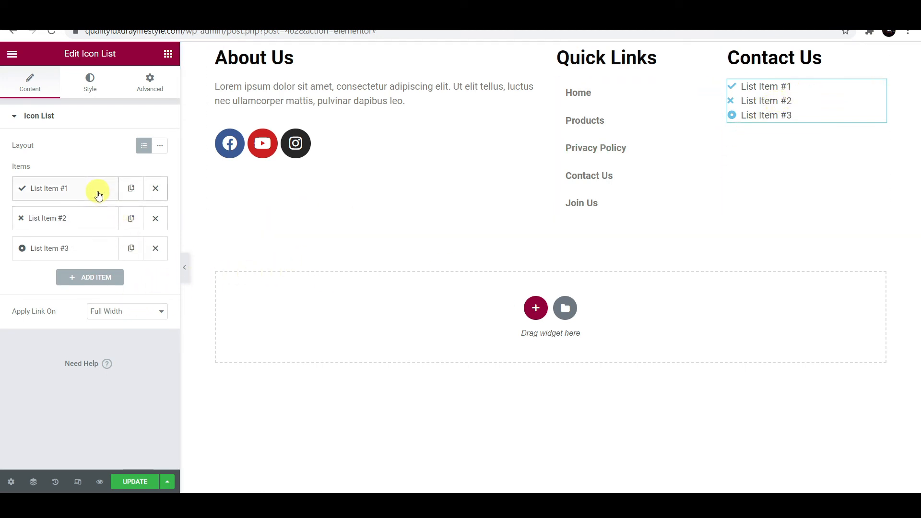
# - Give the first list item the Phone alt icon from the icon library
pyautogui.click(69, 187)
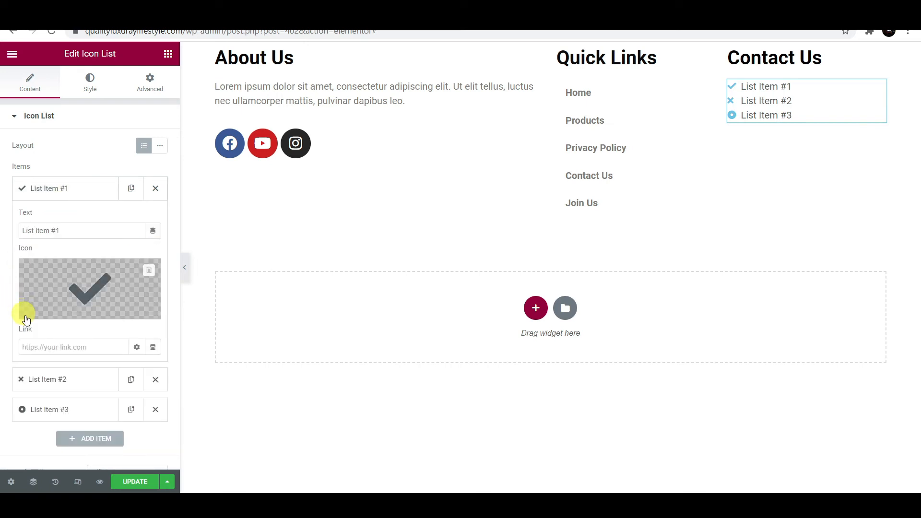
pyautogui.click(57, 312)
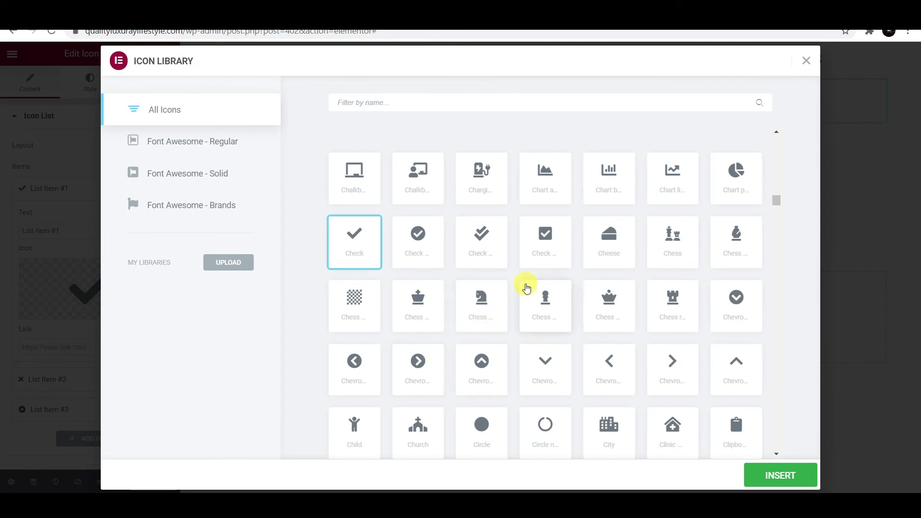
pyautogui.scroll(-5, 526, 288)
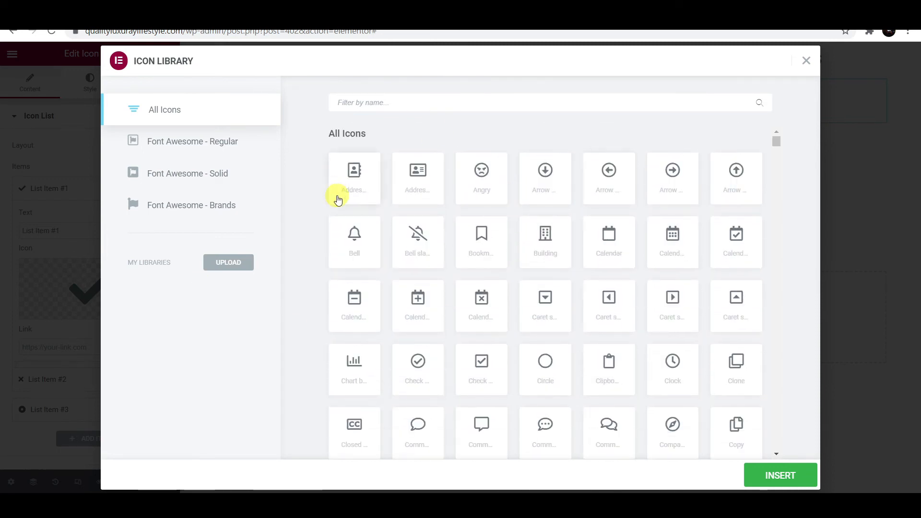
pyautogui.click(354, 187)
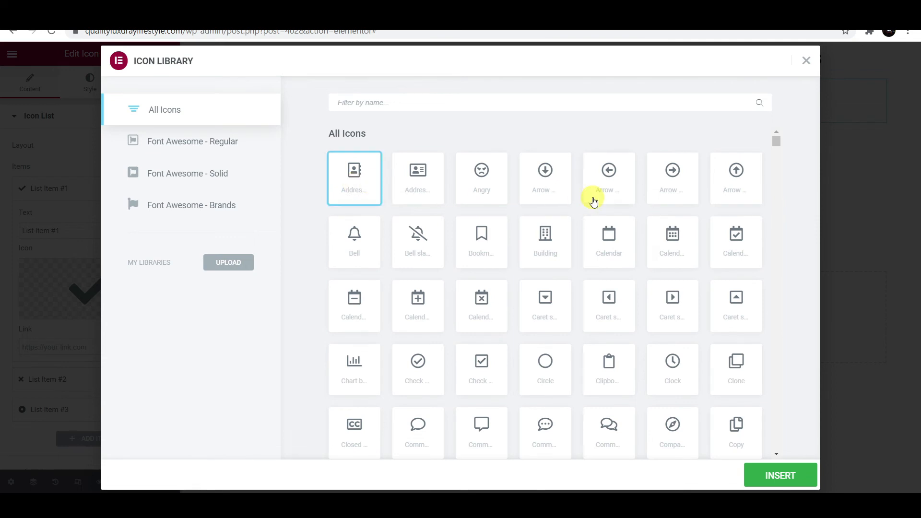
pyautogui.scroll(-10, 724, 248)
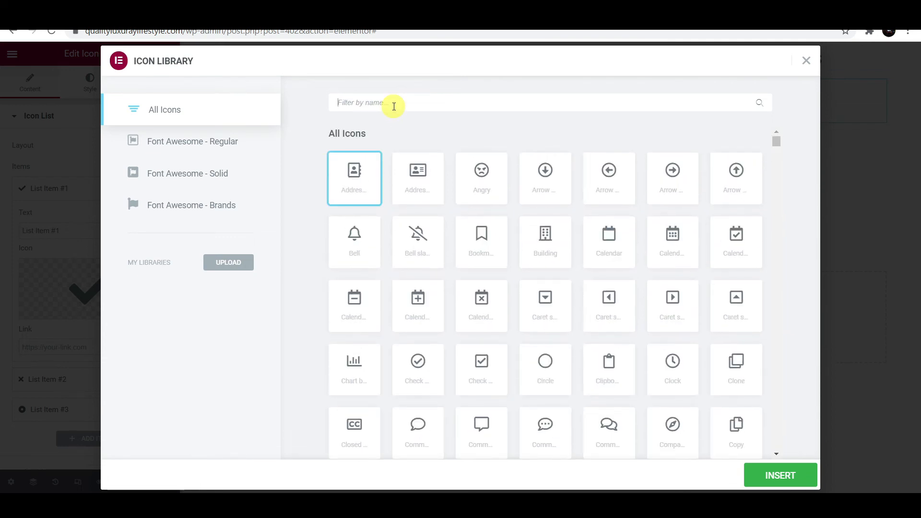
pyautogui.write('phon')
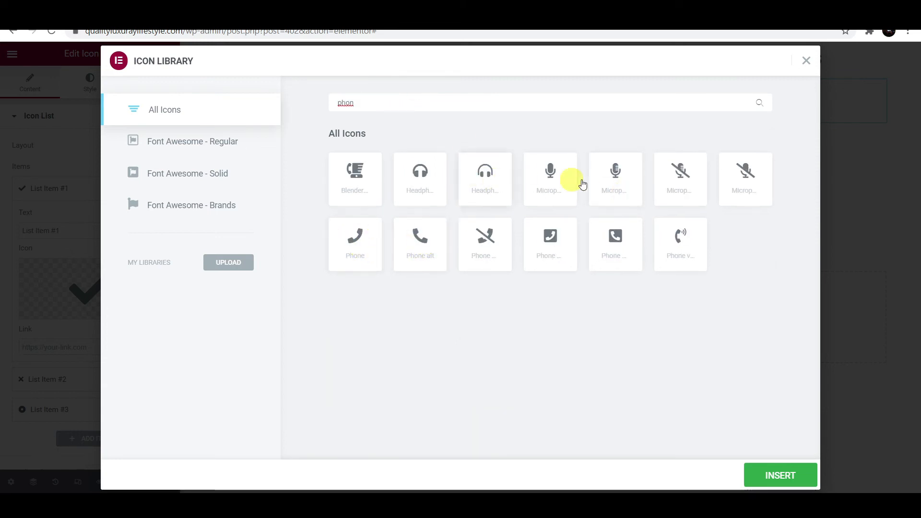
pyautogui.click(421, 245)
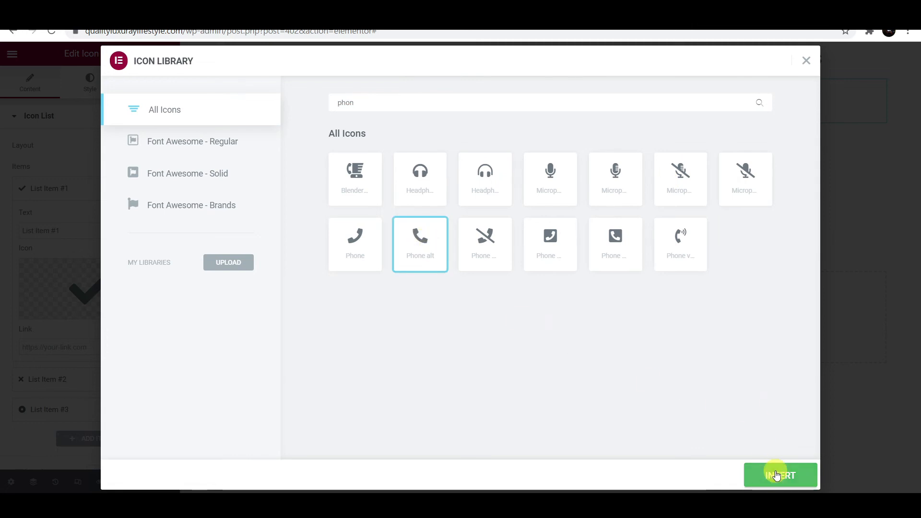
pyautogui.click(777, 474)
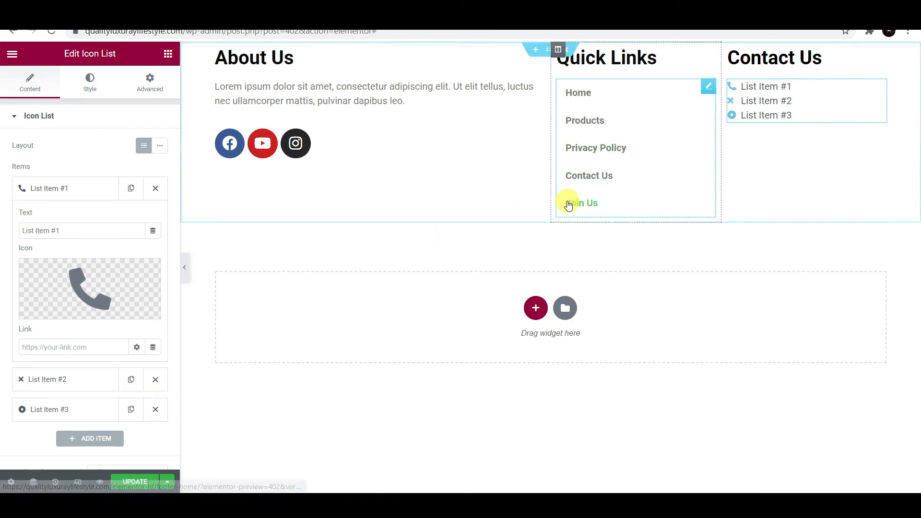
pyautogui.click(90, 191)
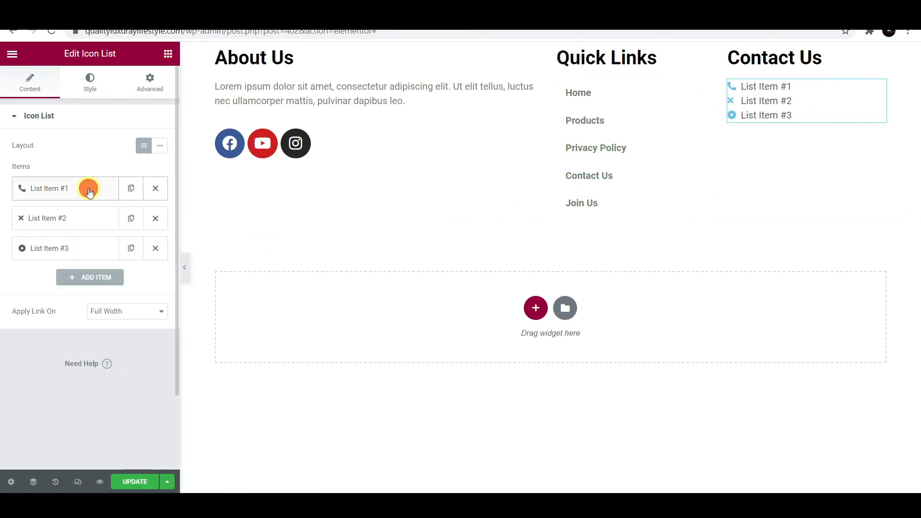
# - Set the second list item's icon to the Location icon
pyautogui.click(74, 220)
pyautogui.click(62, 335)
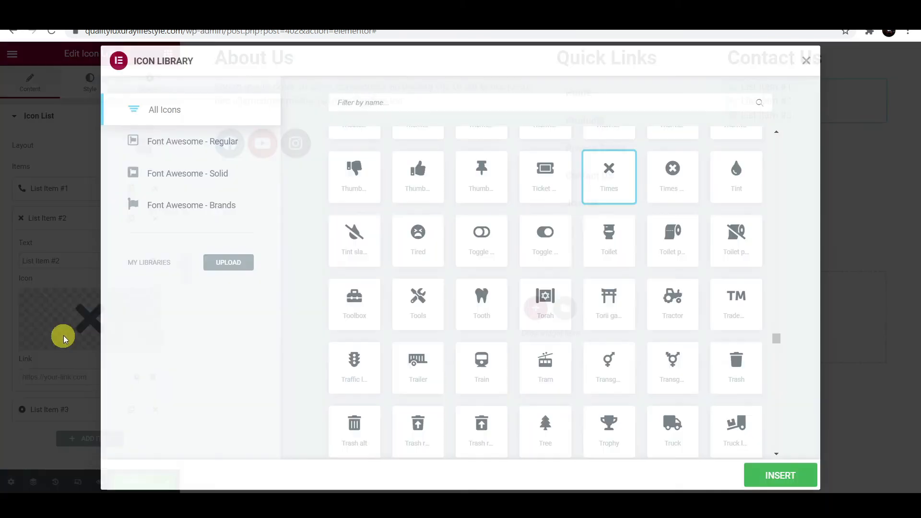
pyautogui.click(464, 104)
pyautogui.write('locatio')
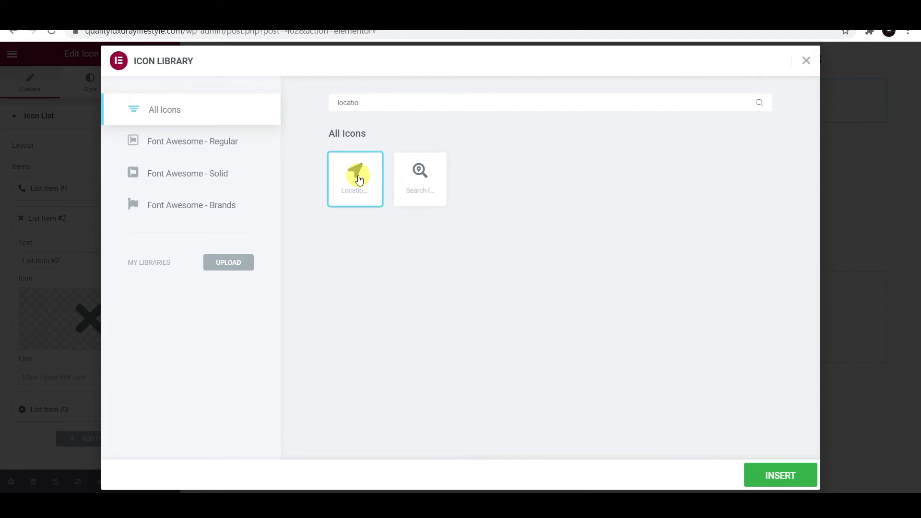
pyautogui.click(777, 476)
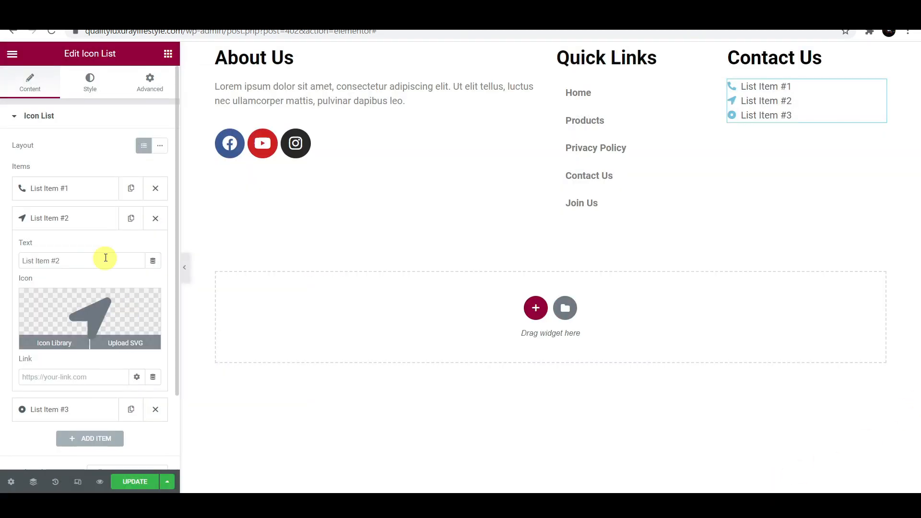
pyautogui.click(66, 218)
# - Set the third list item's icon to Mail bulk
pyautogui.click(63, 252)
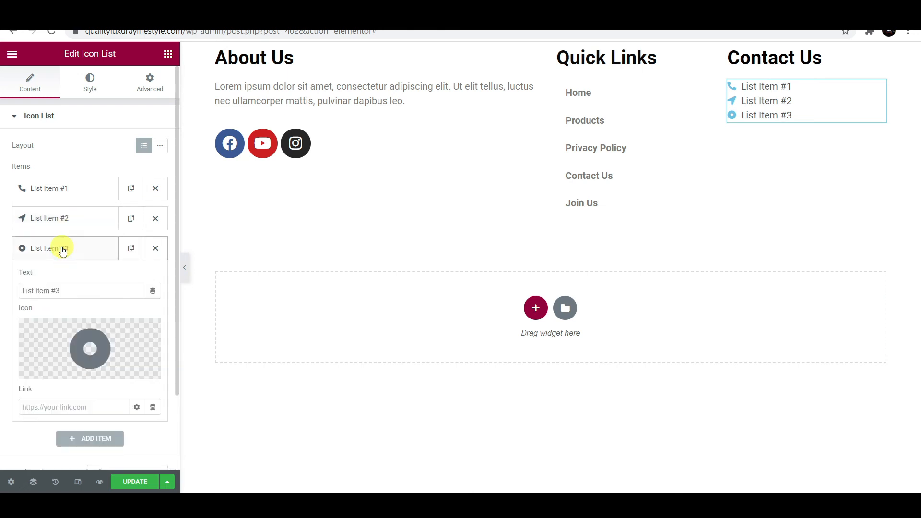
pyautogui.click(51, 371)
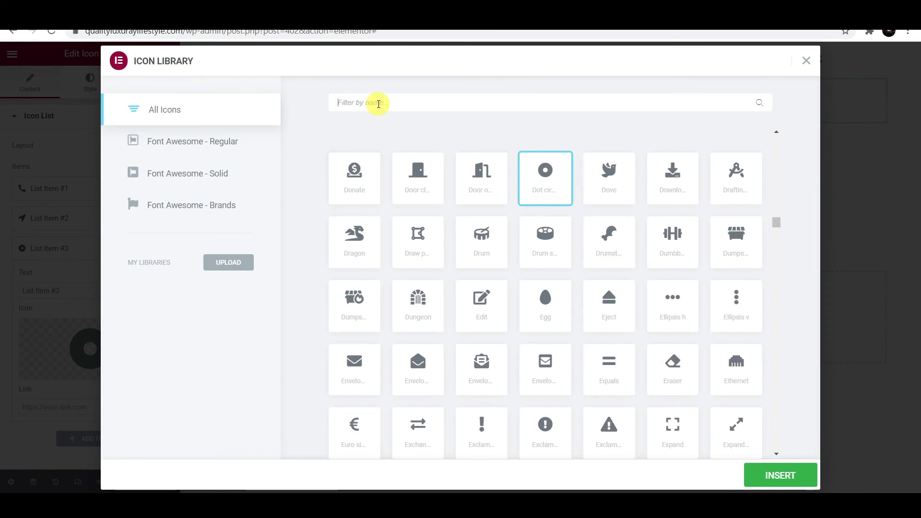
pyautogui.click(379, 103)
pyautogui.write('mail')
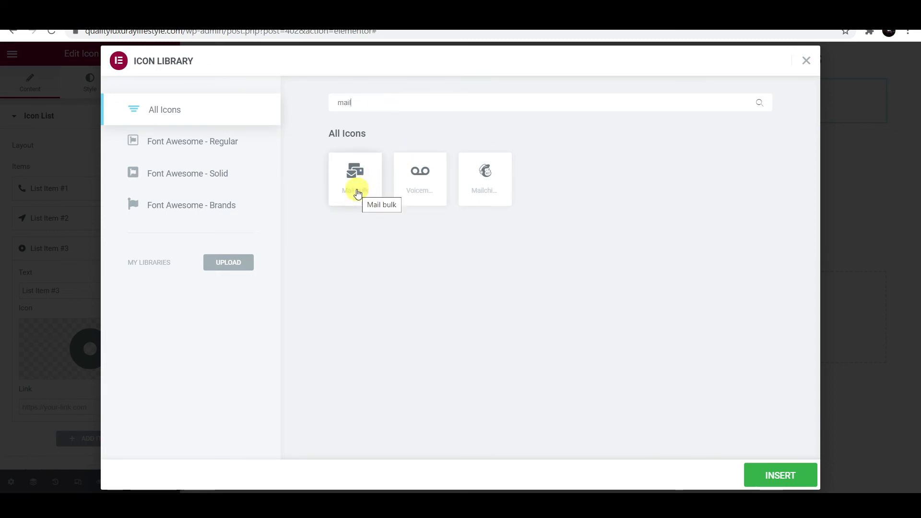
pyautogui.click(358, 193)
pyautogui.click(787, 475)
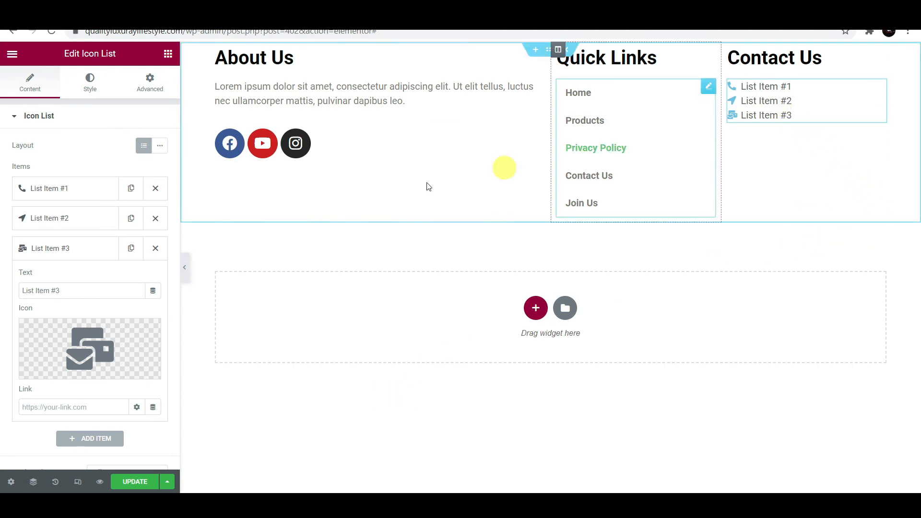
# - Replace the first Contact Us item's phone icon with the WhatsApp icon
pyautogui.click(86, 189)
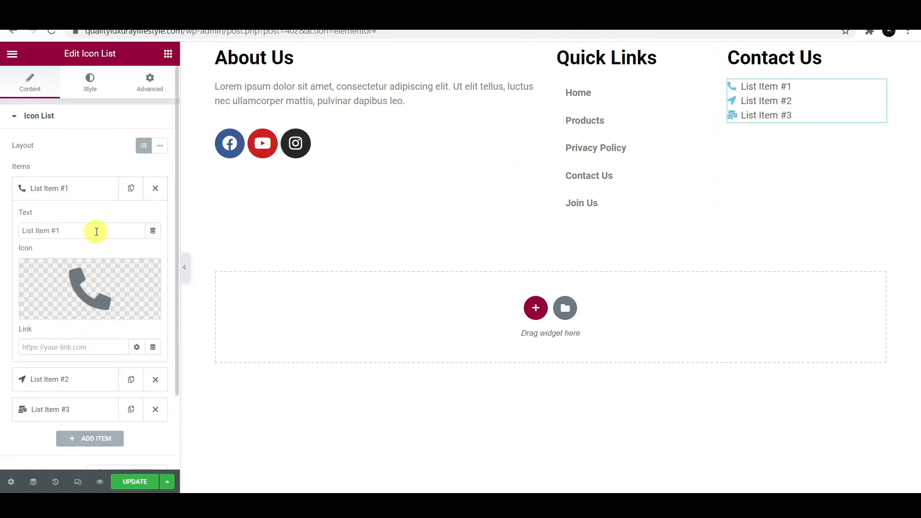
pyautogui.moveTo(93, 230); pyautogui.dragTo(8, 237)
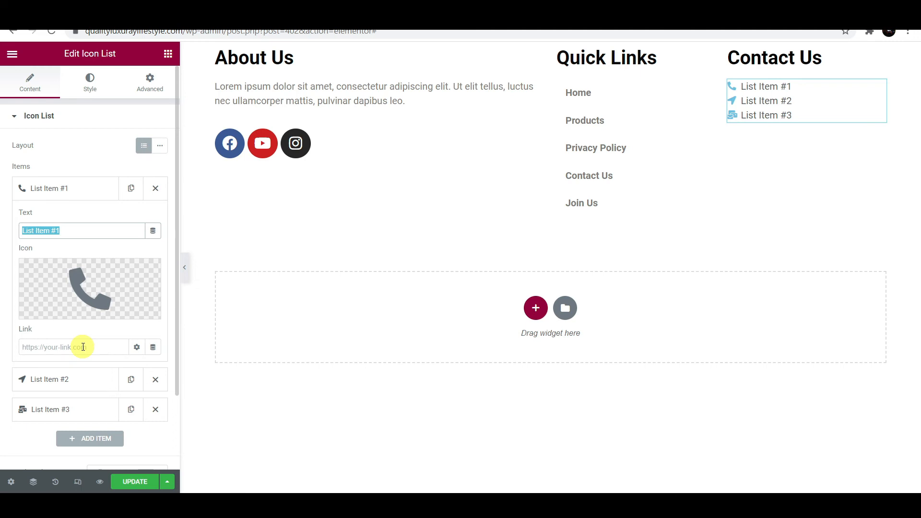
pyautogui.click(50, 312)
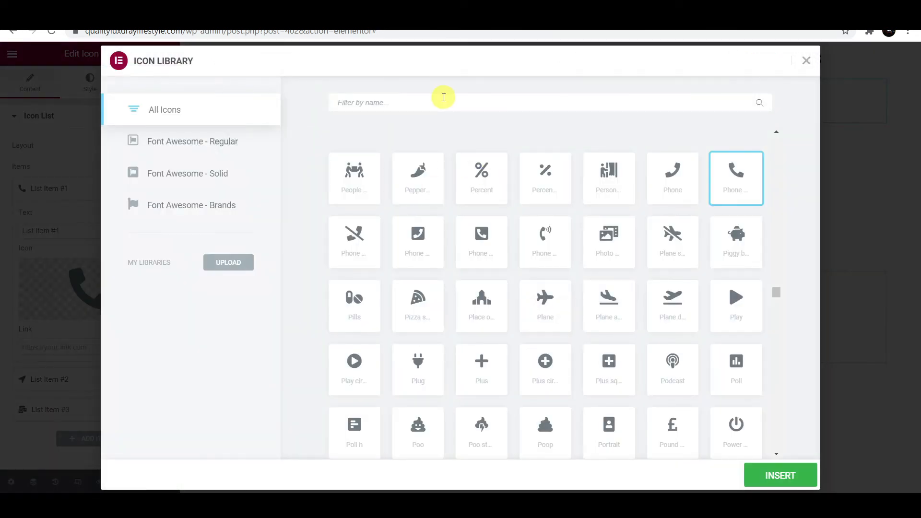
pyautogui.write('wh')
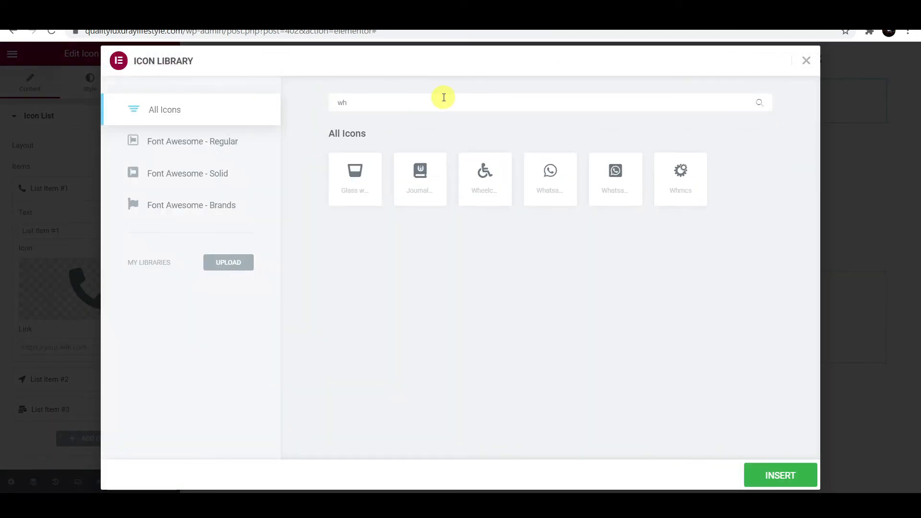
pyautogui.click(569, 178)
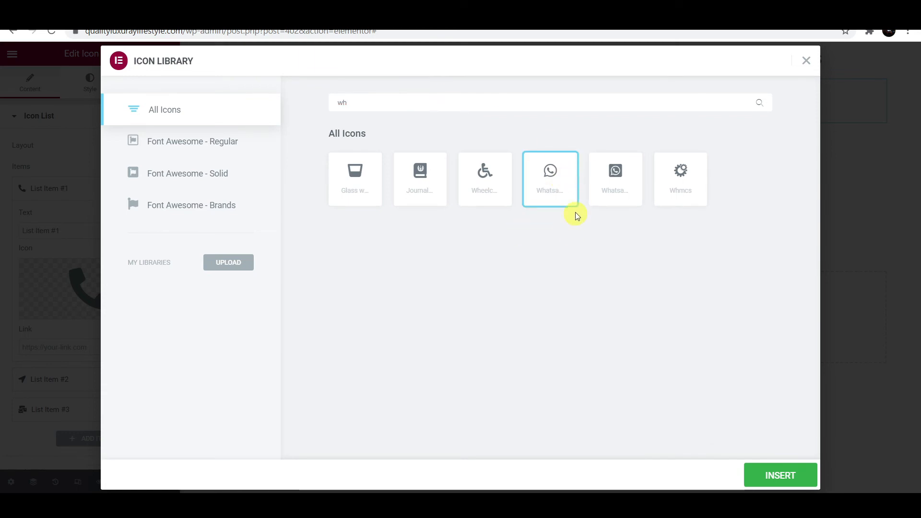
pyautogui.click(777, 478)
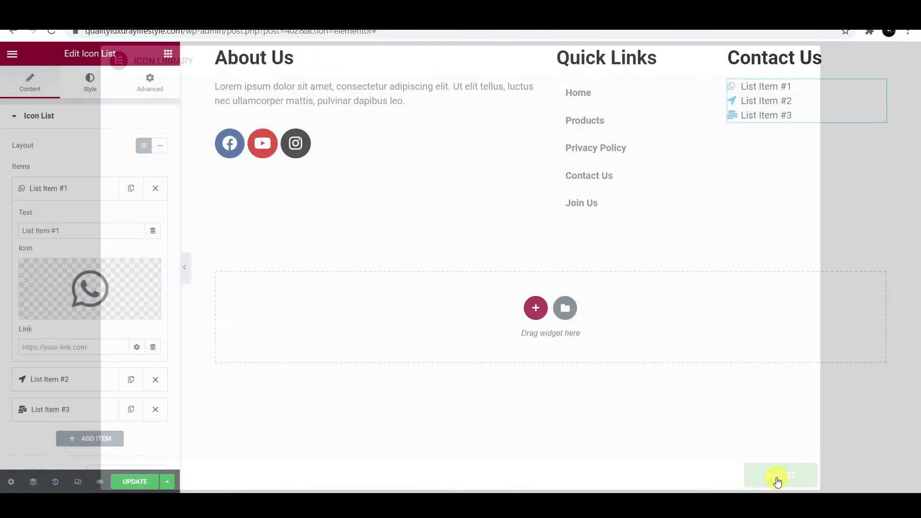
pyautogui.moveTo(68, 231); pyautogui.dragTo(2, 236)
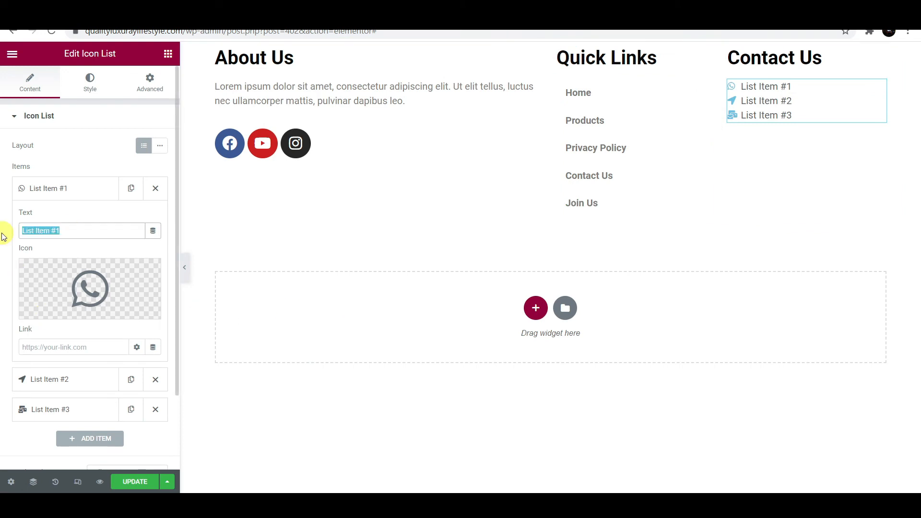
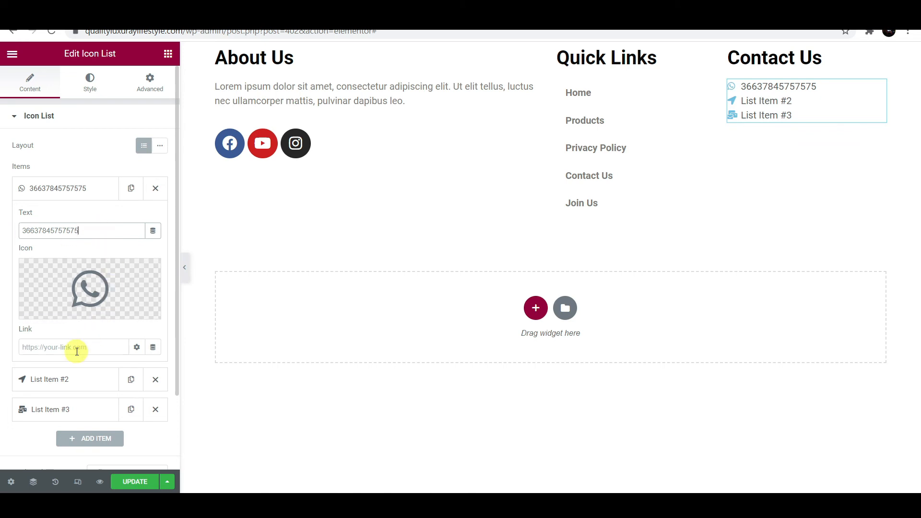
# - Enter the phone number as the first item's text
pyautogui.click(77, 351)
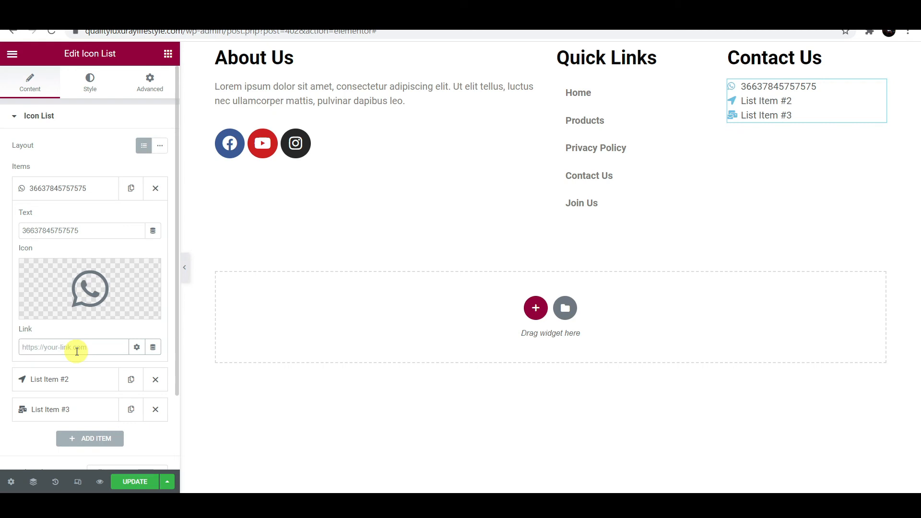
pyautogui.click(94, 186)
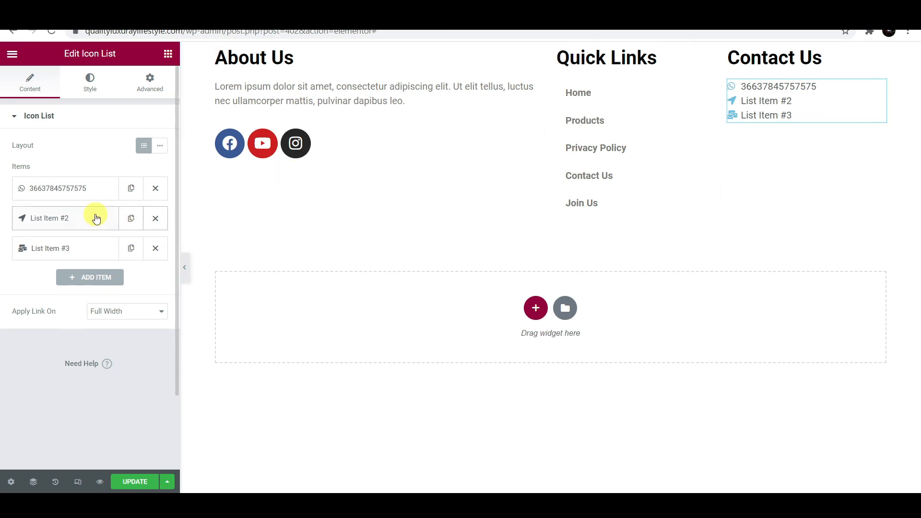
# - Replace the second item's placeholder with the street address
pyautogui.click(96, 218)
pyautogui.moveTo(58, 260); pyautogui.dragTo(10, 267)
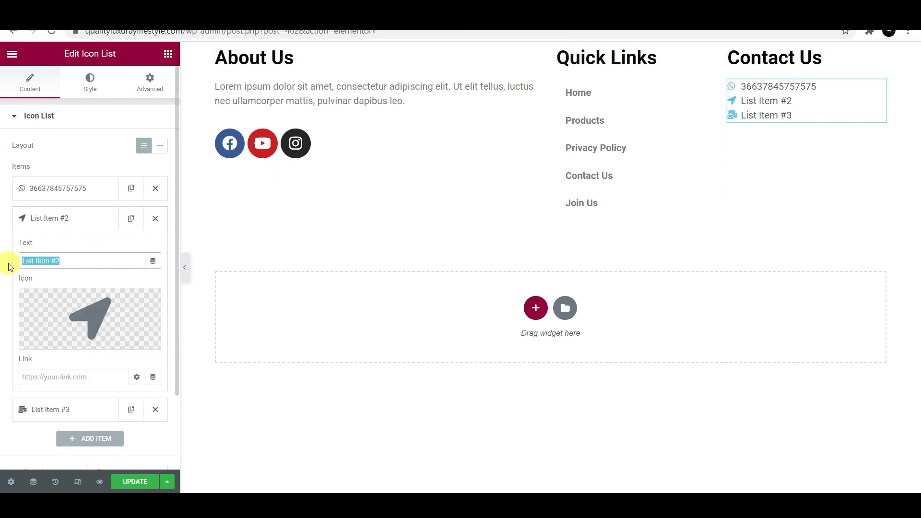
pyautogui.write('dhksjfj')
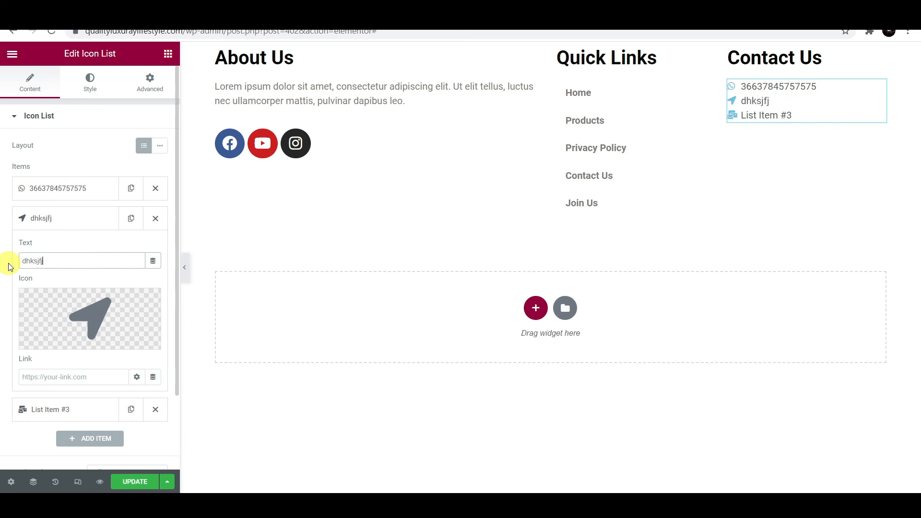
pyautogui.press('BackSpace')
pyautogui.press('BackSpace')
pyautogui.press('BackSpace')
pyautogui.press('BackSpace')
pyautogui.press('BackSpace')
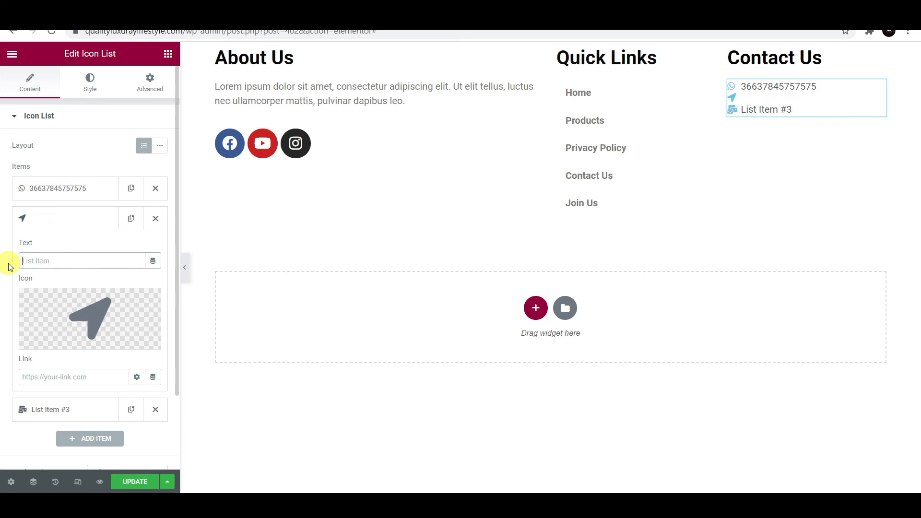
pyautogui.write('234')
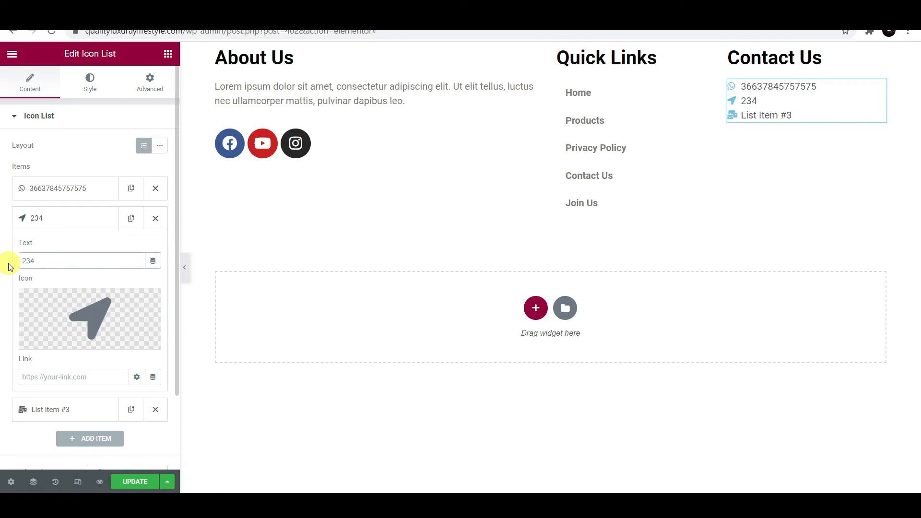
pyautogui.write(' the road')
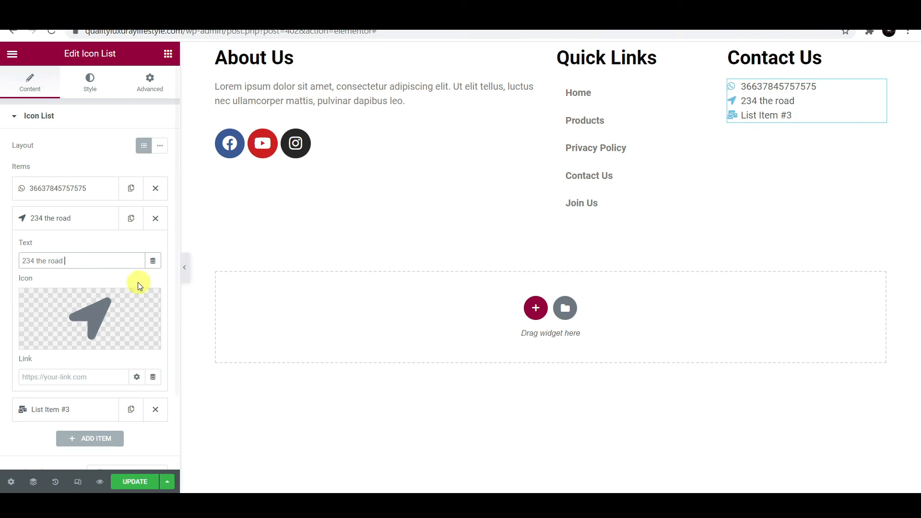
pyautogui.click(90, 222)
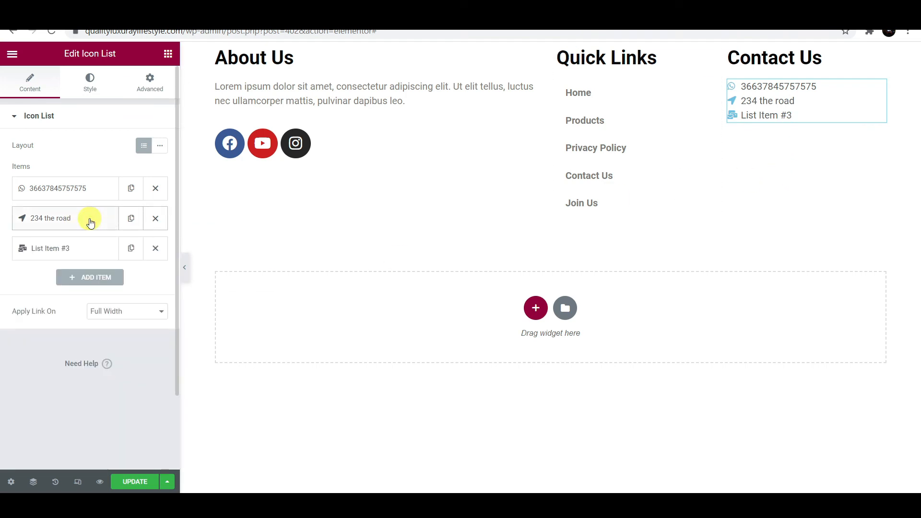
# - Change the third item's text to 'QLL'
pyautogui.click(84, 247)
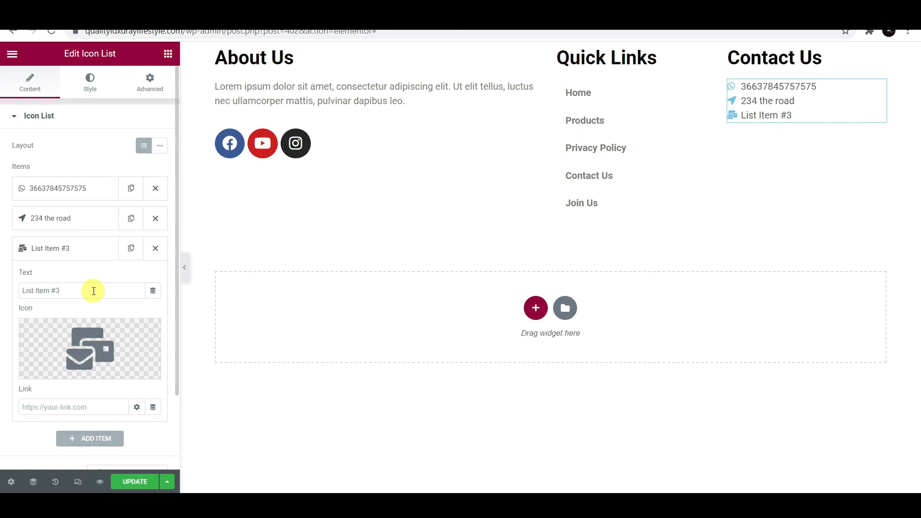
pyautogui.moveTo(94, 291); pyautogui.dragTo(13, 296)
pyautogui.press('BackSpace')
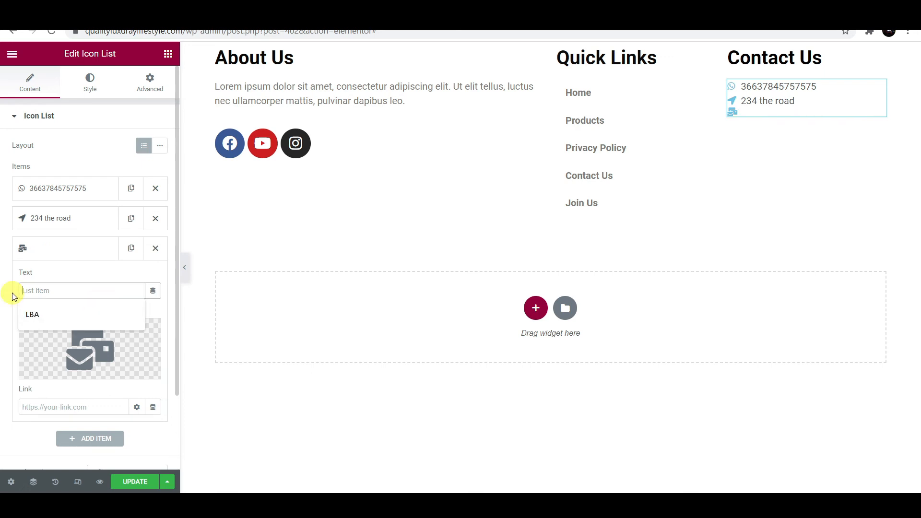
pyautogui.write('Q')
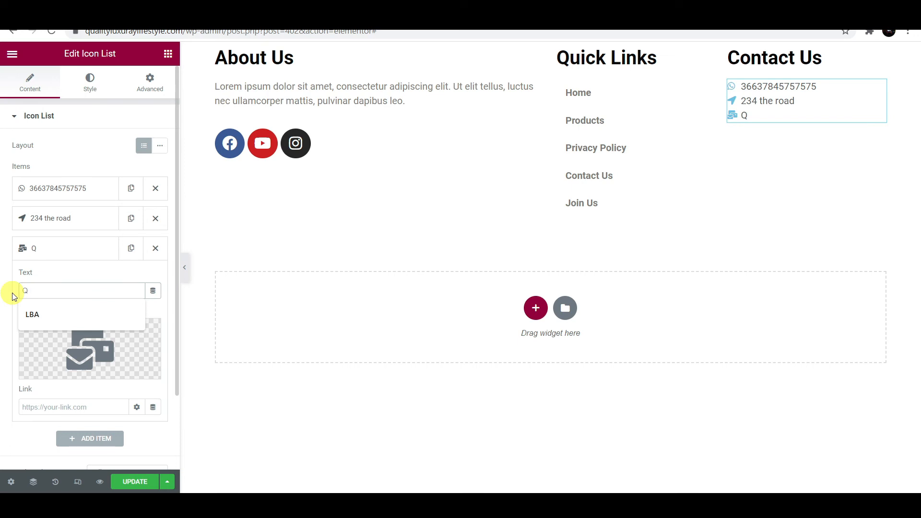
pyautogui.write('LL')
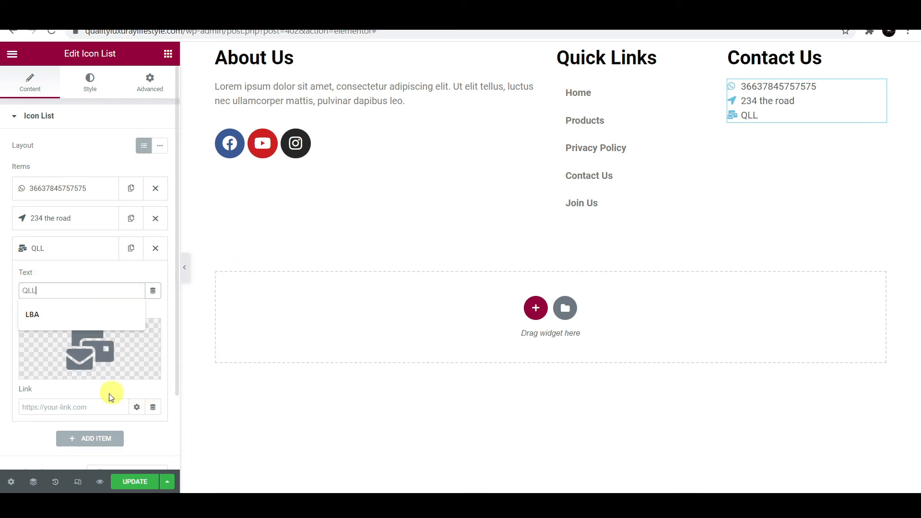
pyautogui.click(76, 410)
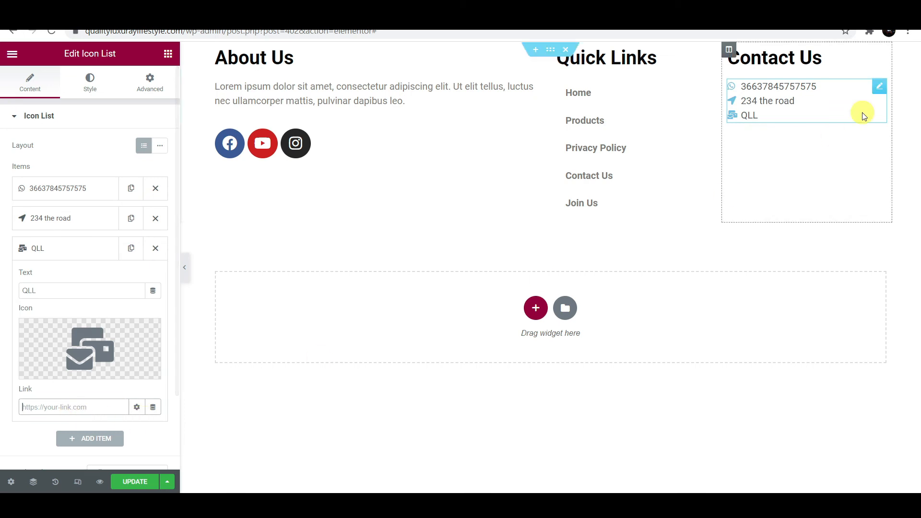
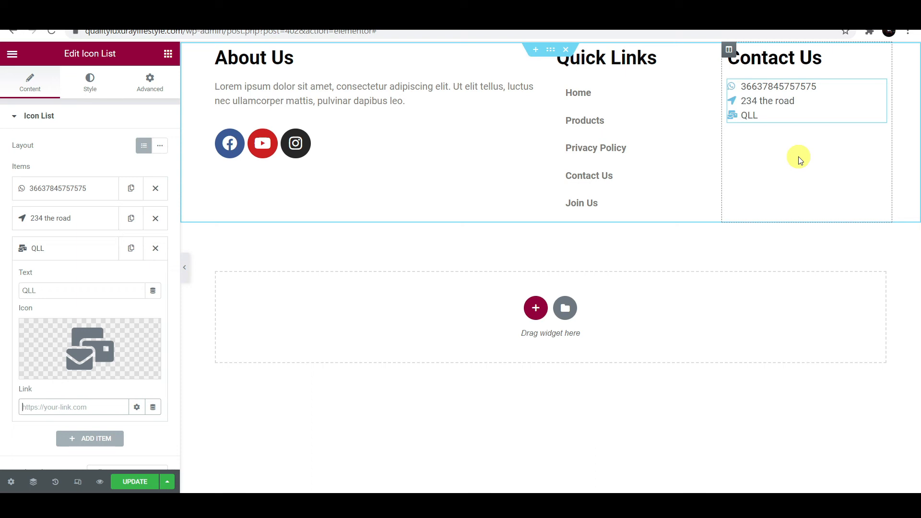
# - Search the widgets for 'form', then select the footer section to confirm its CSS ID is Contact Us
pyautogui.click(53, 406)
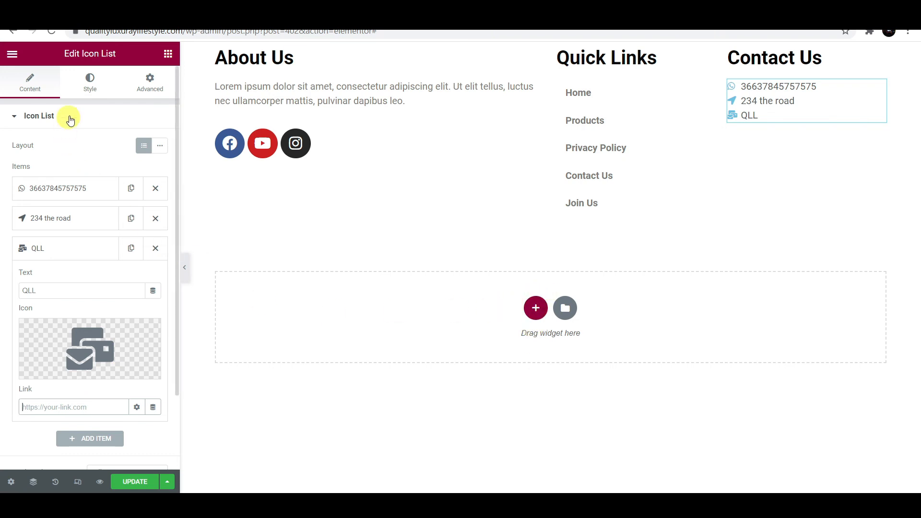
pyautogui.click(168, 48)
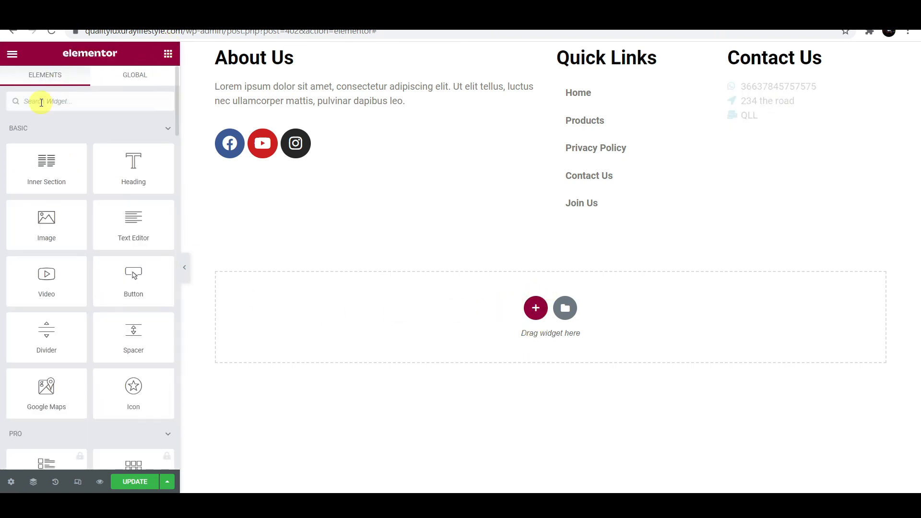
pyautogui.write('form')
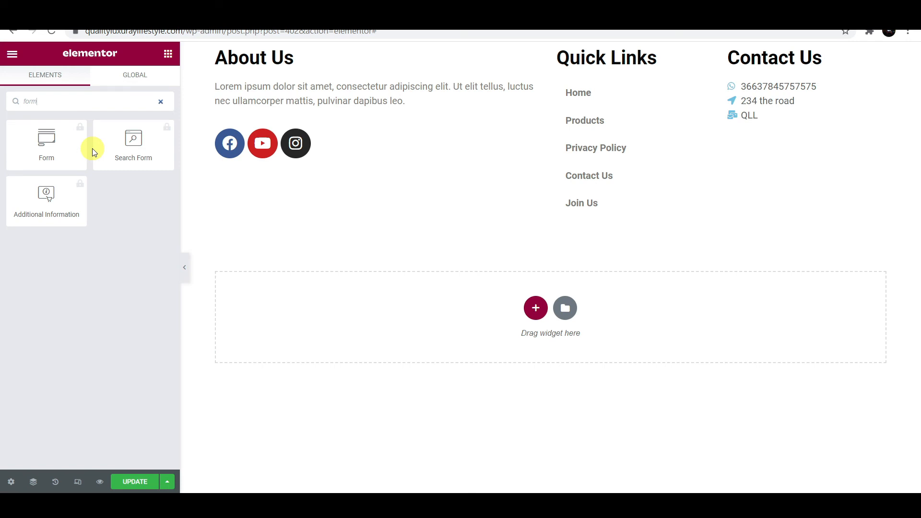
pyautogui.click(399, 181)
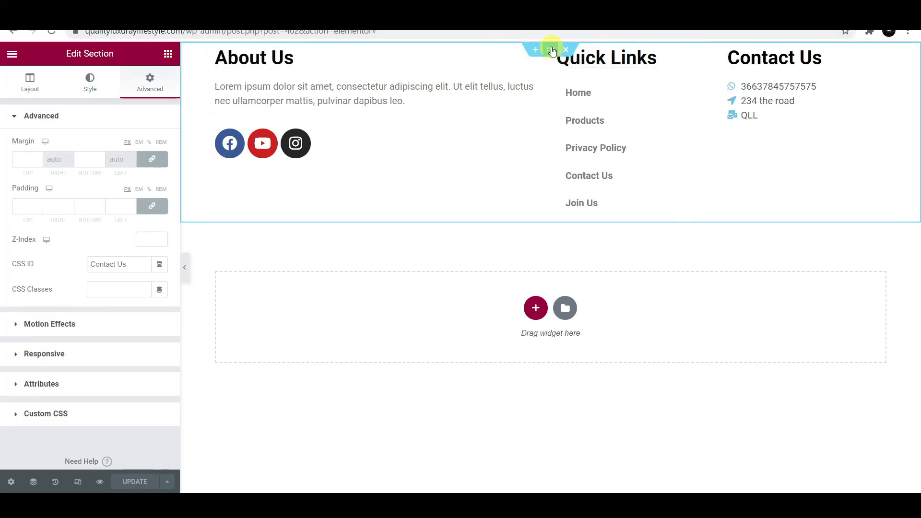
# - Give the footer section a classic light grey #E9E7E7 background and save the update
pyautogui.click(92, 80)
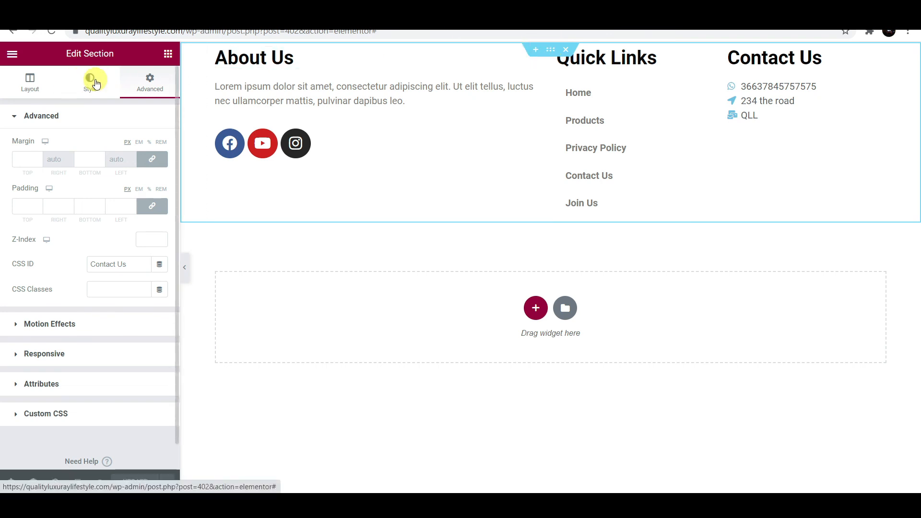
pyautogui.click(94, 116)
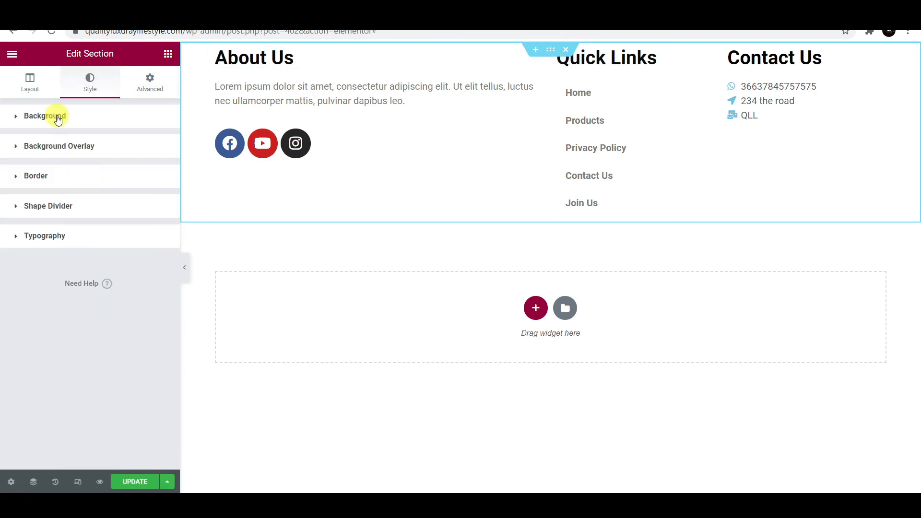
pyautogui.click(57, 118)
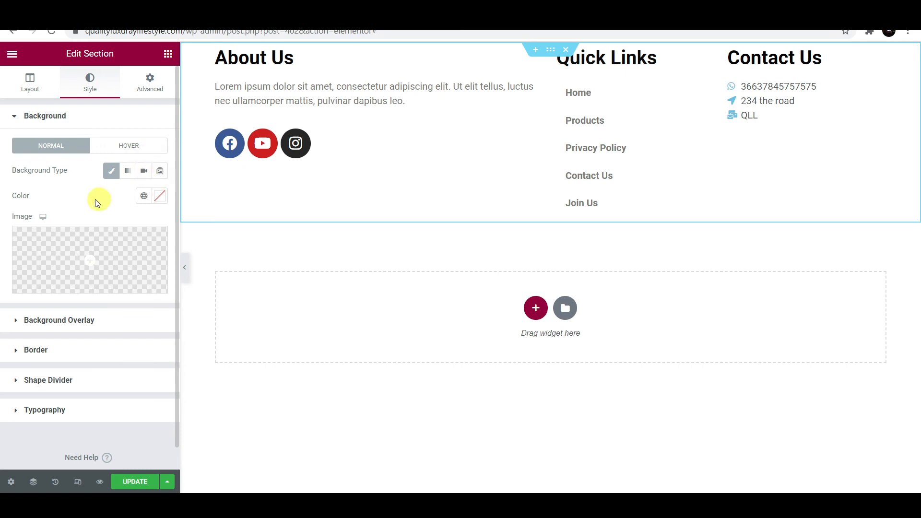
pyautogui.moveTo(100, 265)
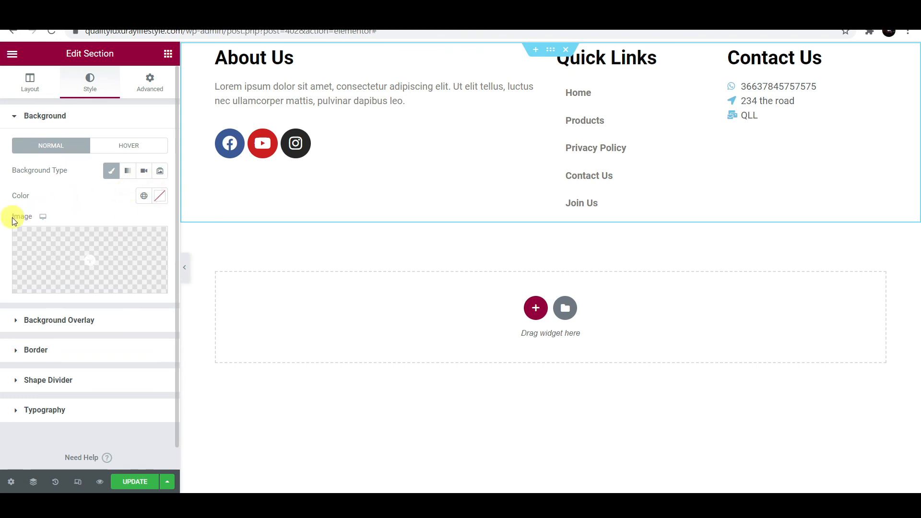
pyautogui.moveTo(54, 247)
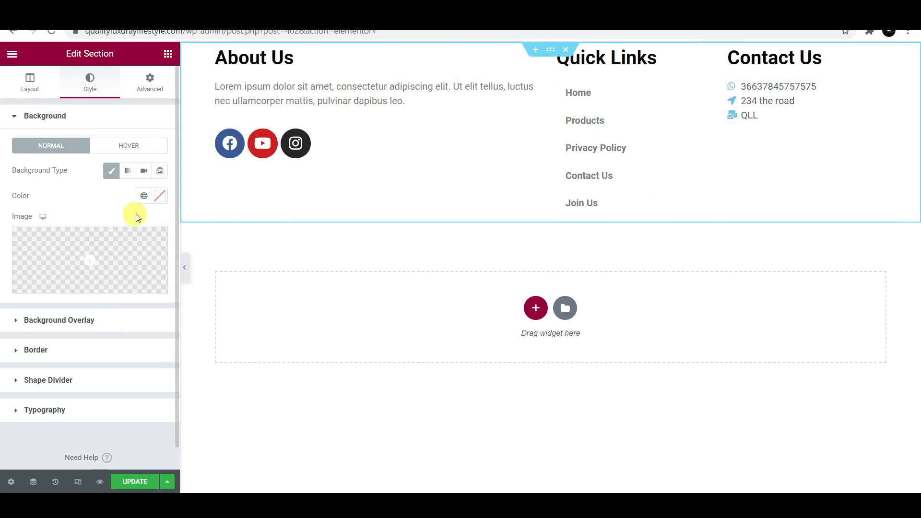
pyautogui.click(159, 197)
pyautogui.moveTo(94, 288); pyautogui.dragTo(23, 248)
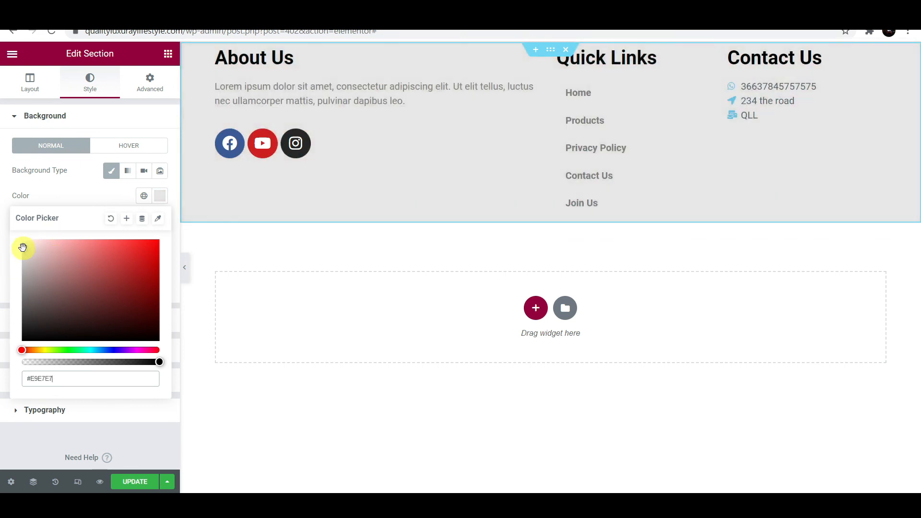
pyautogui.click(175, 199)
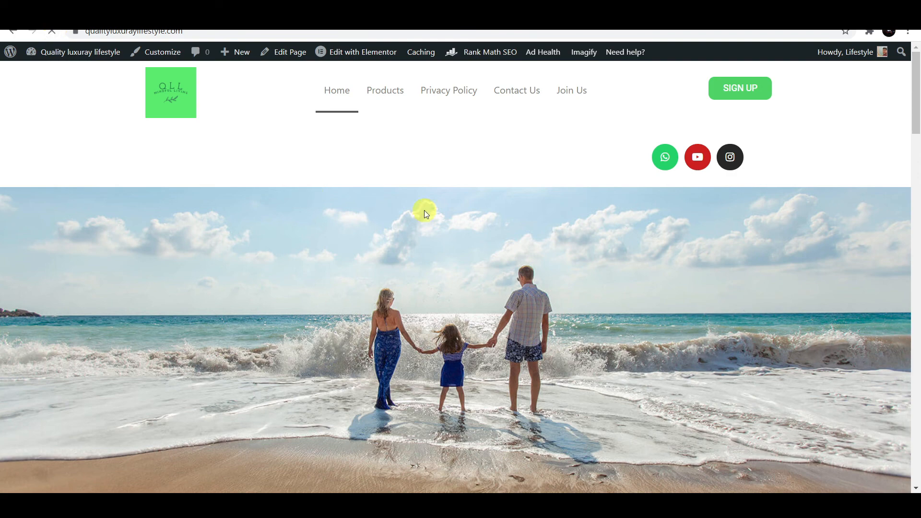
# - Scroll down the live homepage to view the grey footer
pyautogui.scroll(-3, 483, 284)
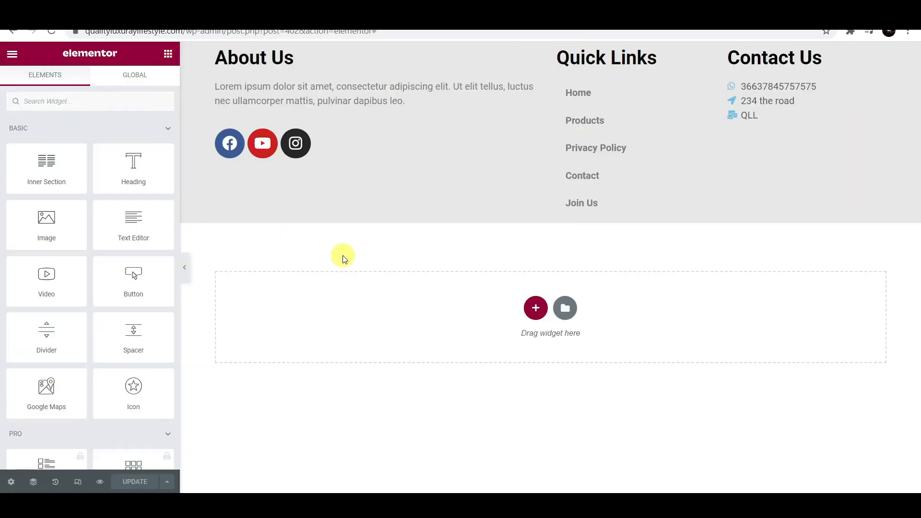
# - Add a one-column section below the footer with a centre-aligned Copyright widget, then save
pyautogui.click(536, 309)
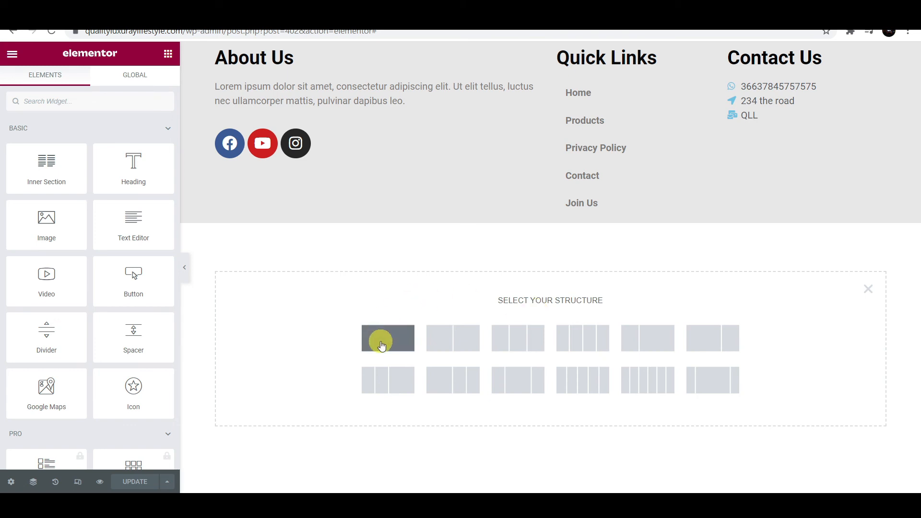
pyautogui.click(382, 346)
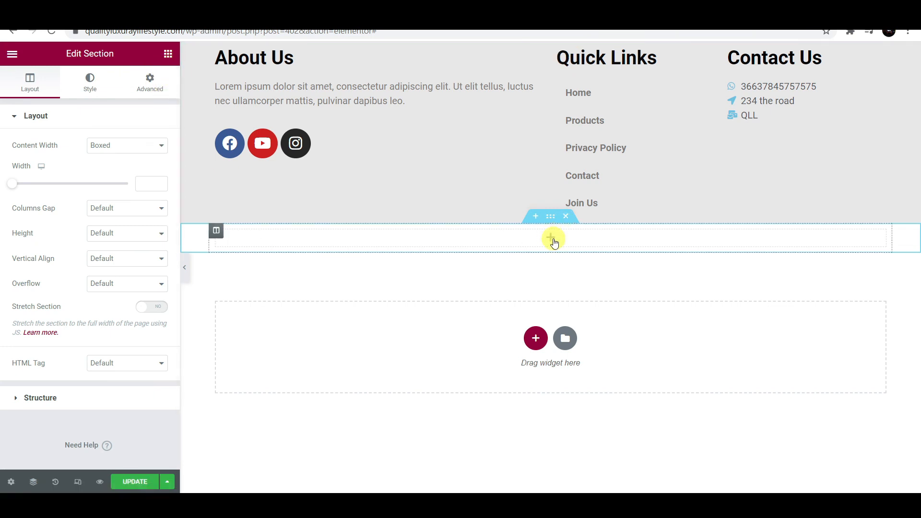
pyautogui.click(553, 240)
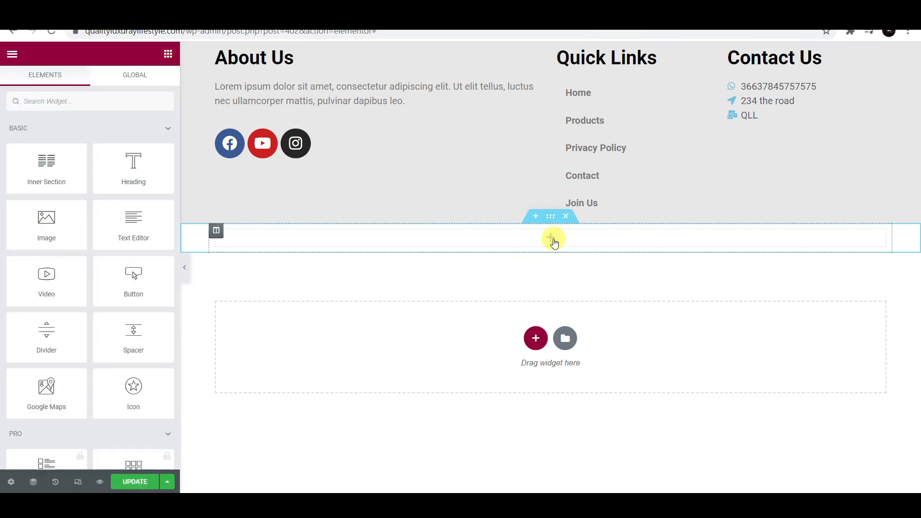
pyautogui.click(53, 105)
pyautogui.write('copy')
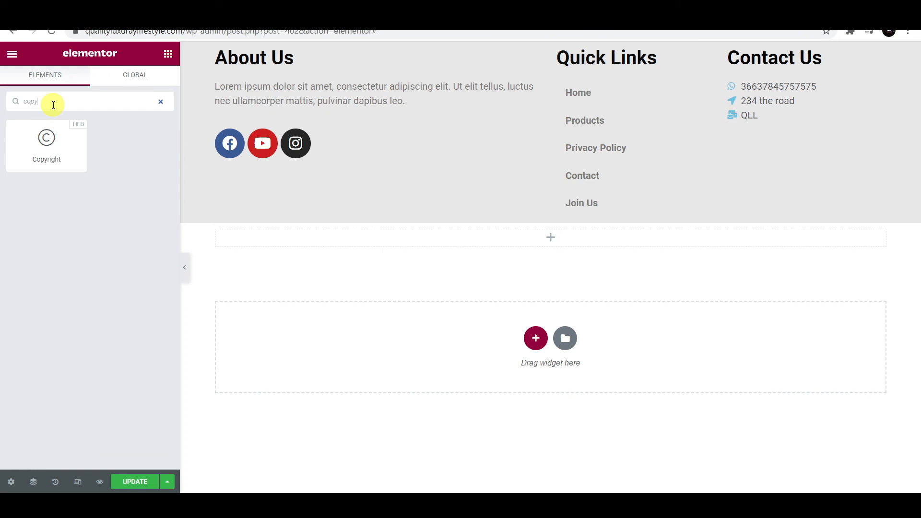
pyautogui.moveTo(46, 139); pyautogui.dragTo(525, 240)
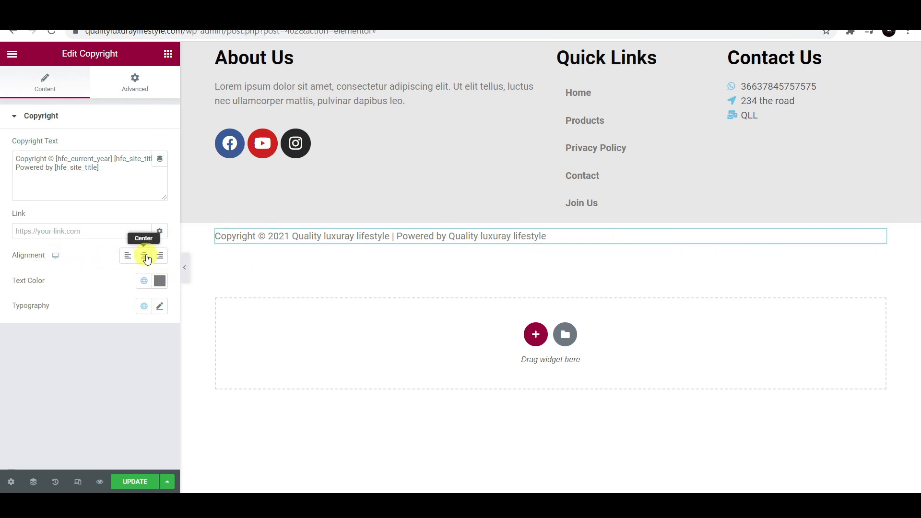
pyautogui.click(145, 257)
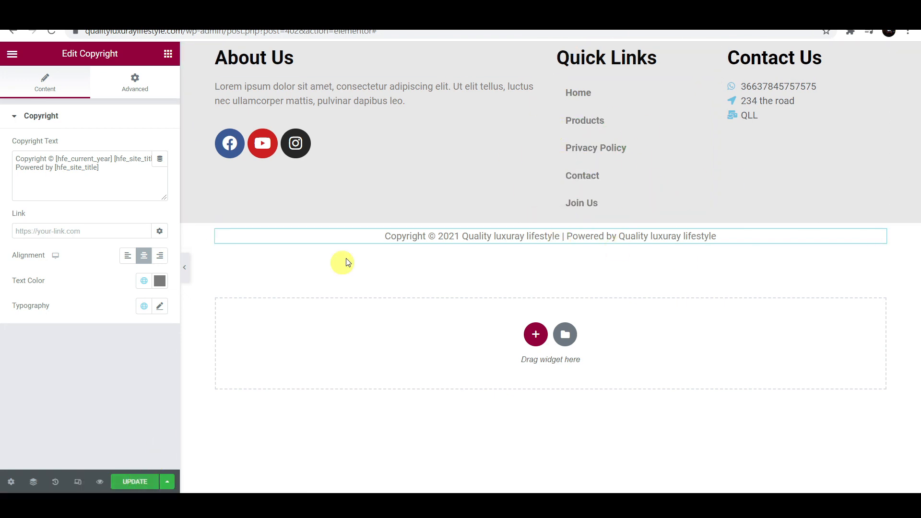
pyautogui.click(137, 476)
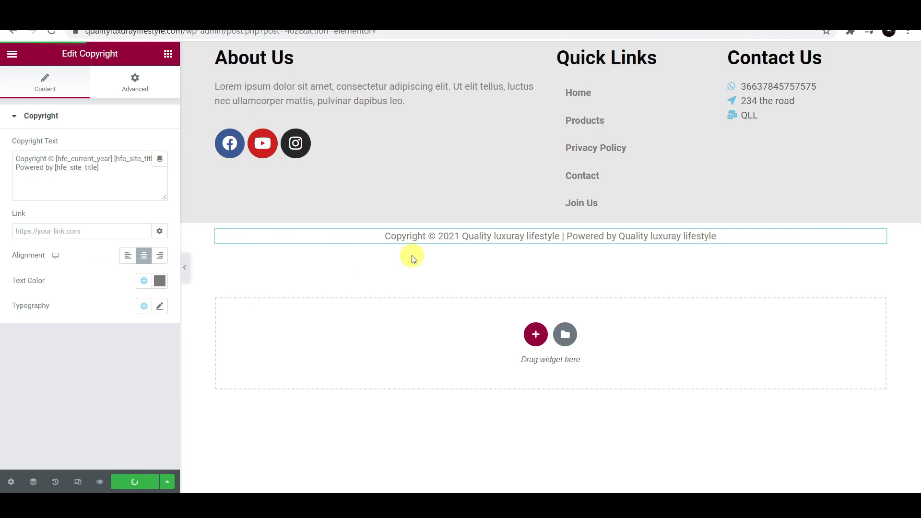
# - Exit the Elementor editor back to the site and open the Customizer
pyautogui.click(12, 53)
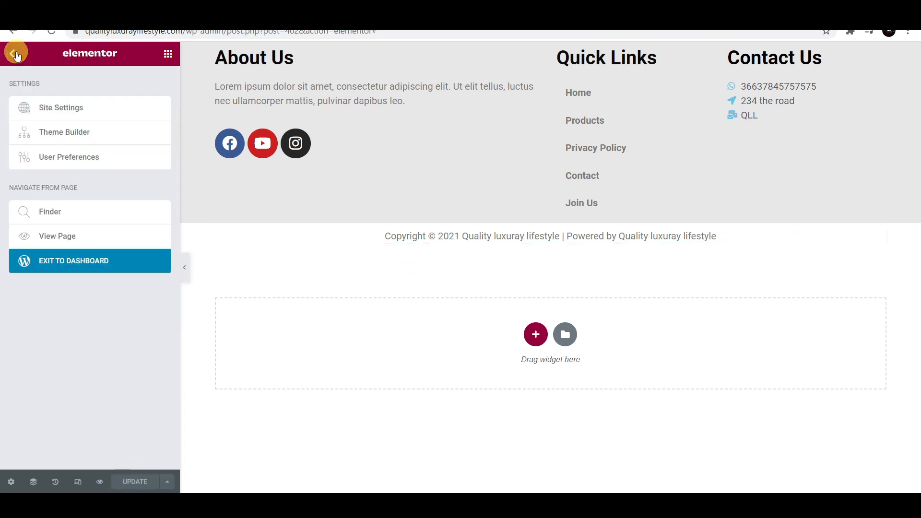
pyautogui.click(86, 263)
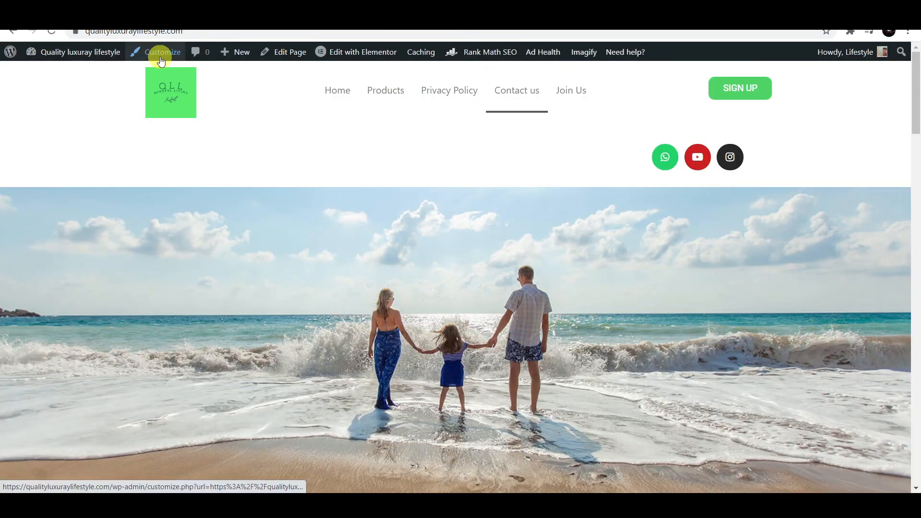
pyautogui.click(161, 56)
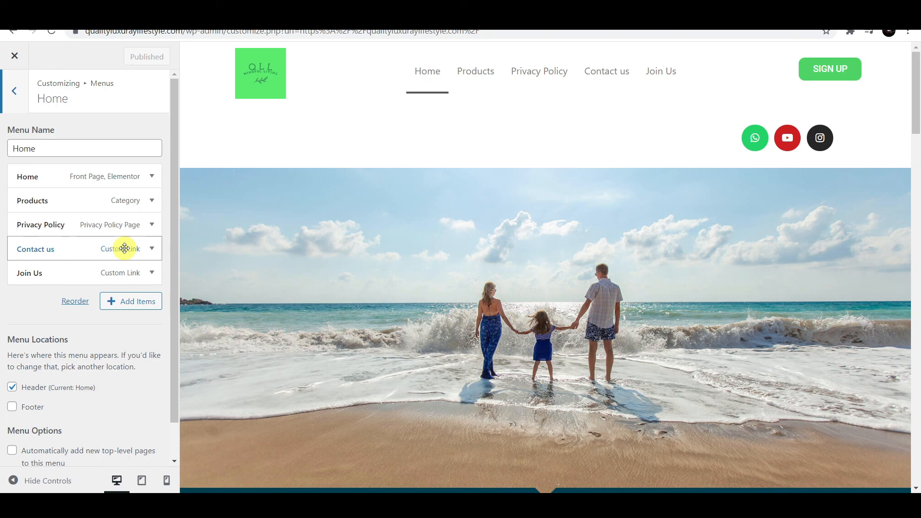
# - Change the Contact us menu item's URL to #Contact and publish the menu
pyautogui.click(124, 248)
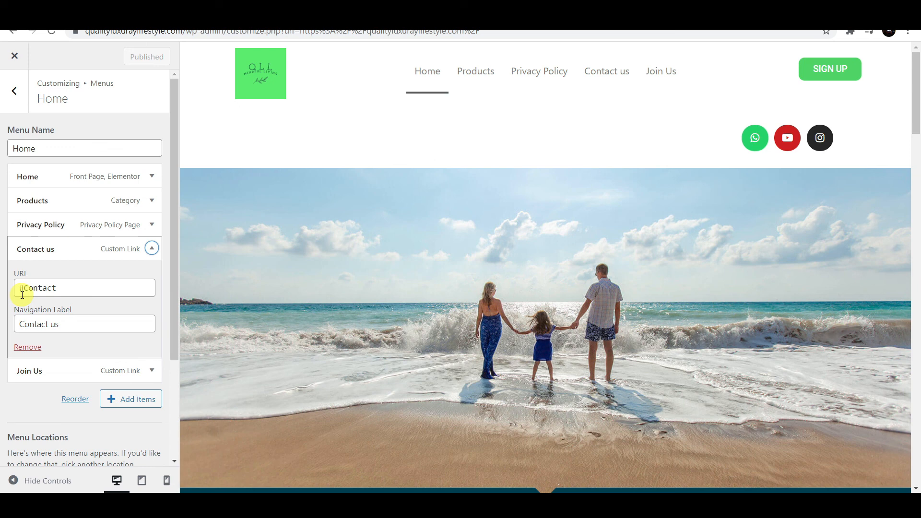
pyautogui.click(22, 293)
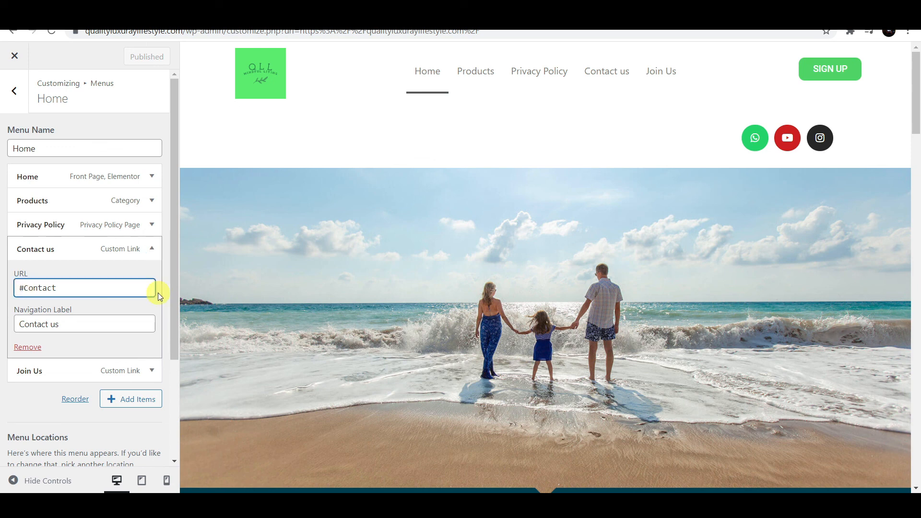
pyautogui.write('us')
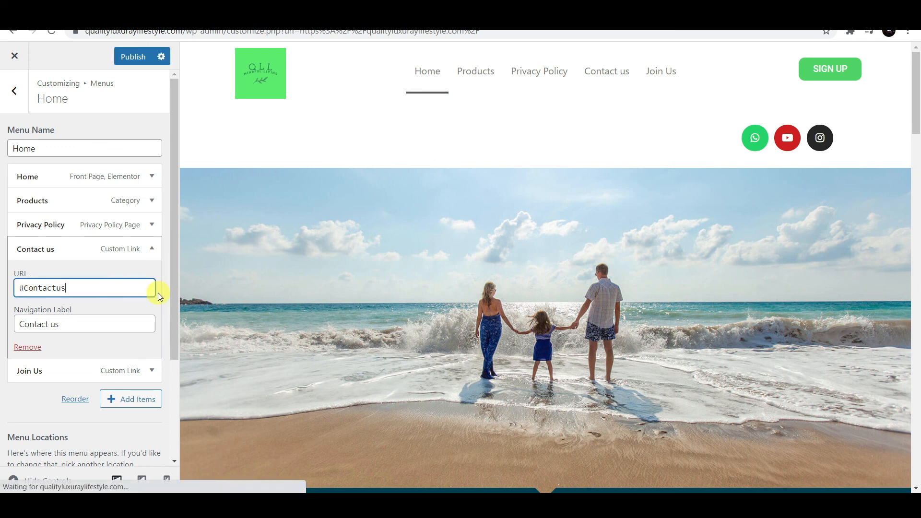
pyautogui.press('BackSpace')
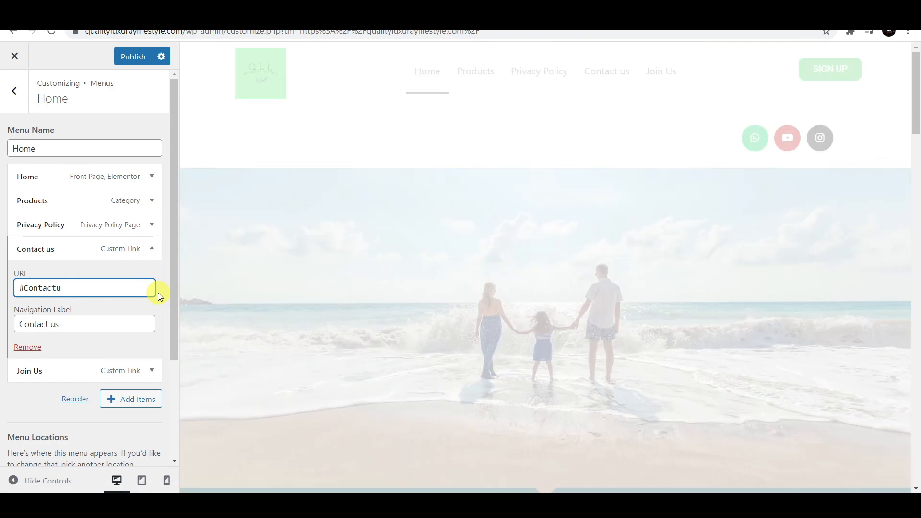
pyautogui.press('BackSpace')
pyautogui.click(91, 327)
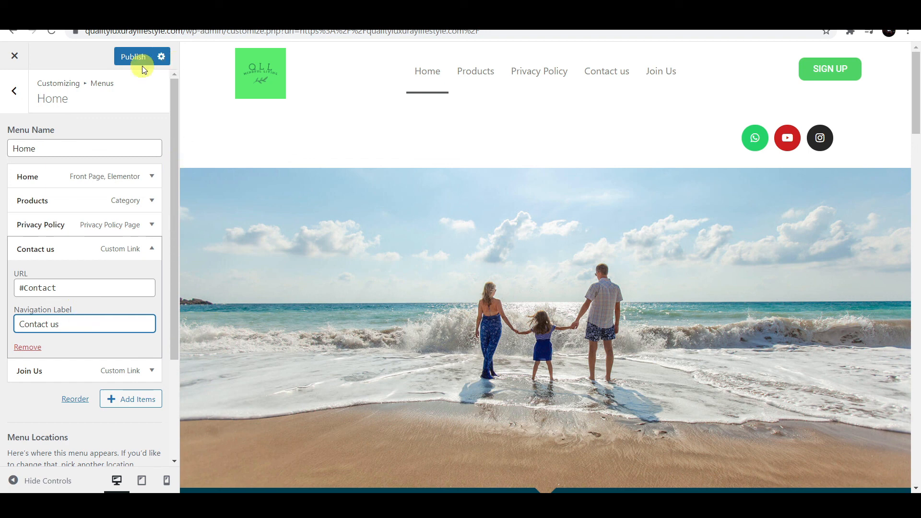
pyautogui.click(130, 58)
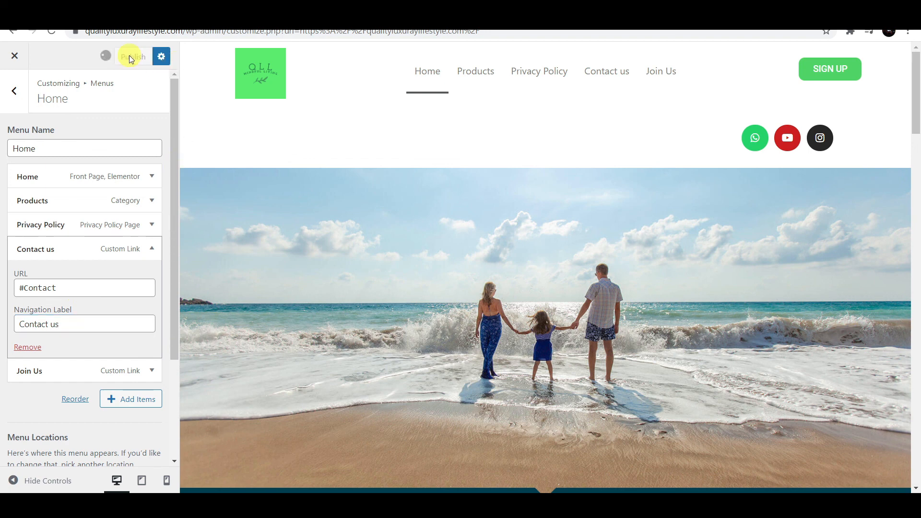
pyautogui.click(151, 427)
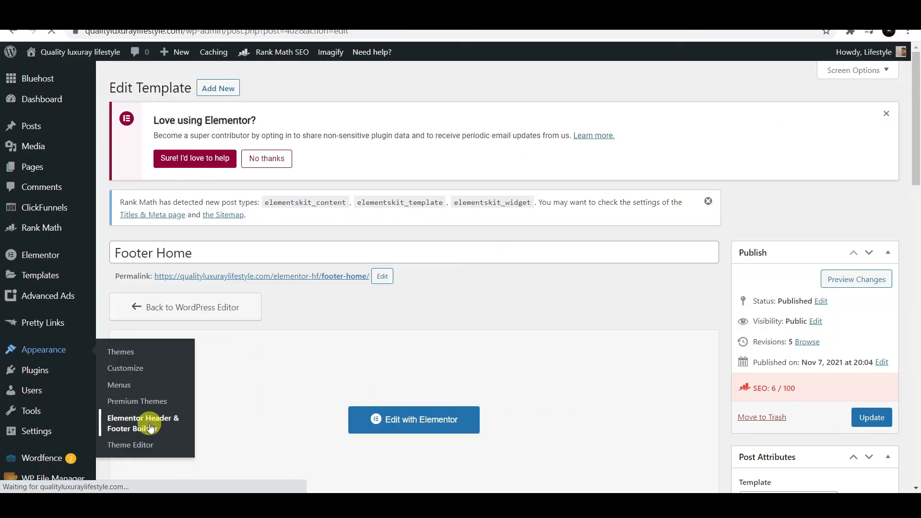
# - Open Footer Home in Elementor, set the footer section's CSS ID to Contact, and save
pyautogui.scroll(-3, 336, 273)
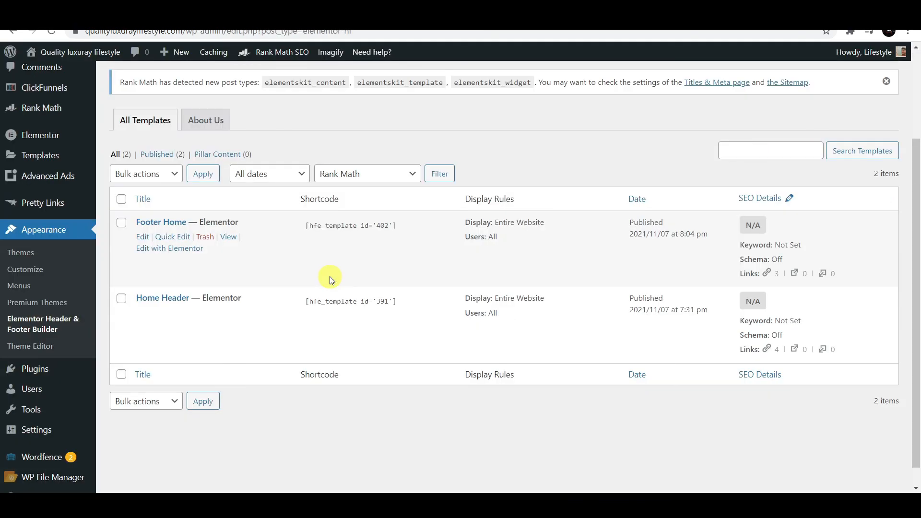
pyautogui.click(182, 249)
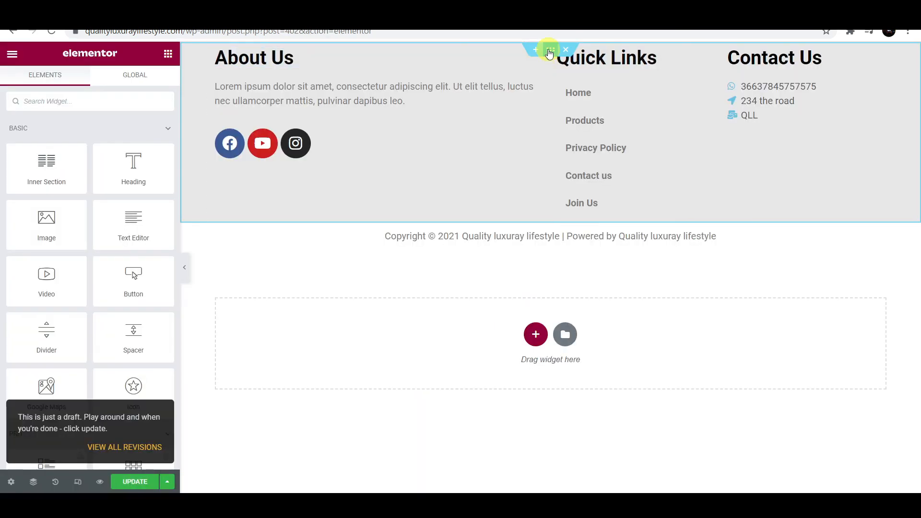
pyautogui.click(550, 51)
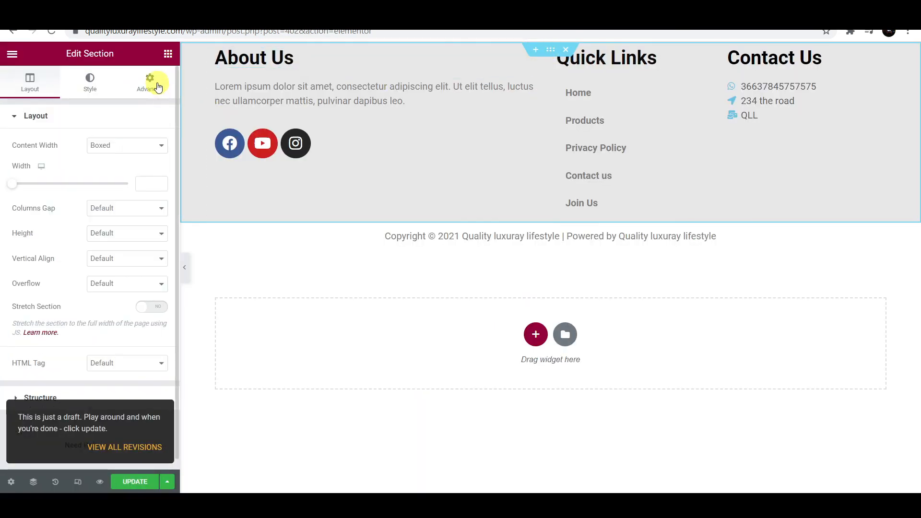
pyautogui.click(158, 86)
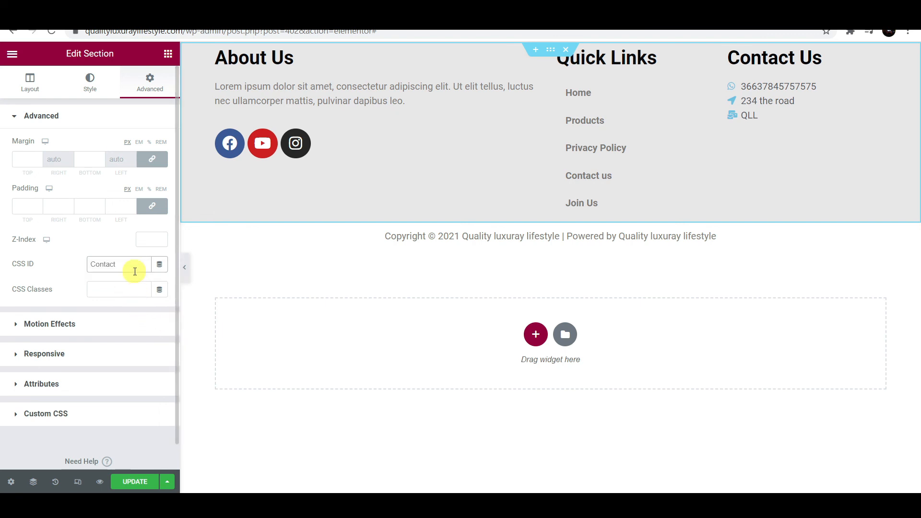
pyautogui.click(136, 482)
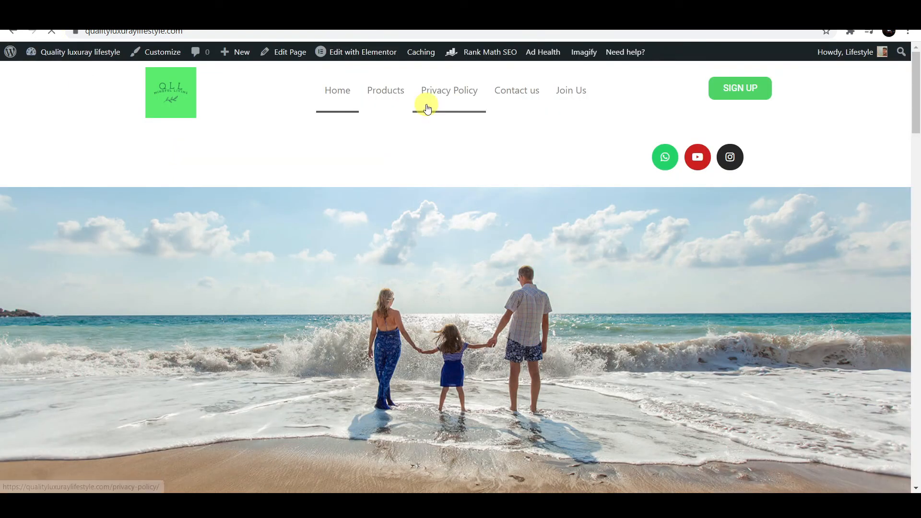
pyautogui.scroll(-15, 528, 91)
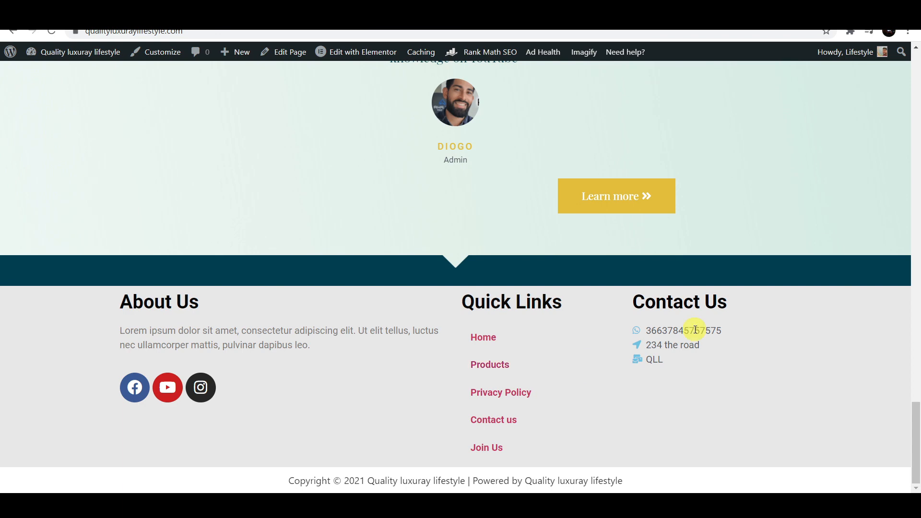
pyautogui.scroll(2, 710, 398)
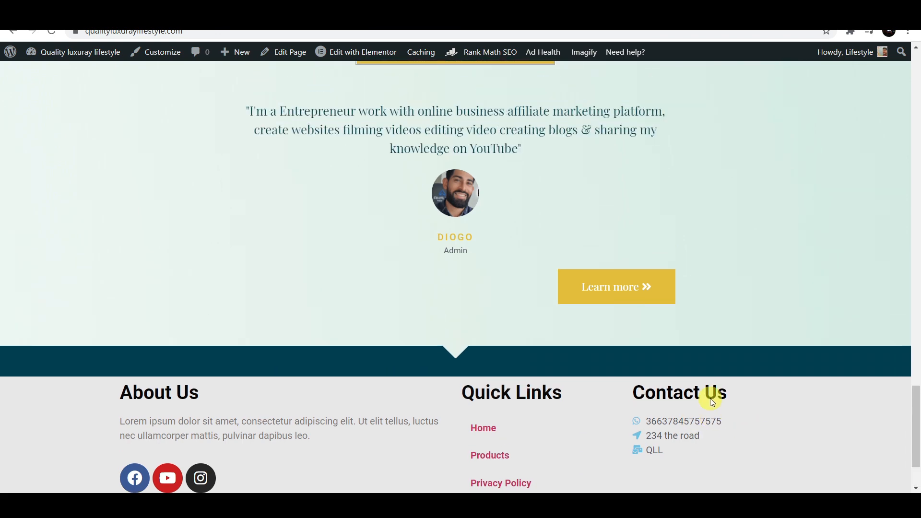
pyautogui.scroll(-2, 167, 283)
pyautogui.scroll(12, 762, 378)
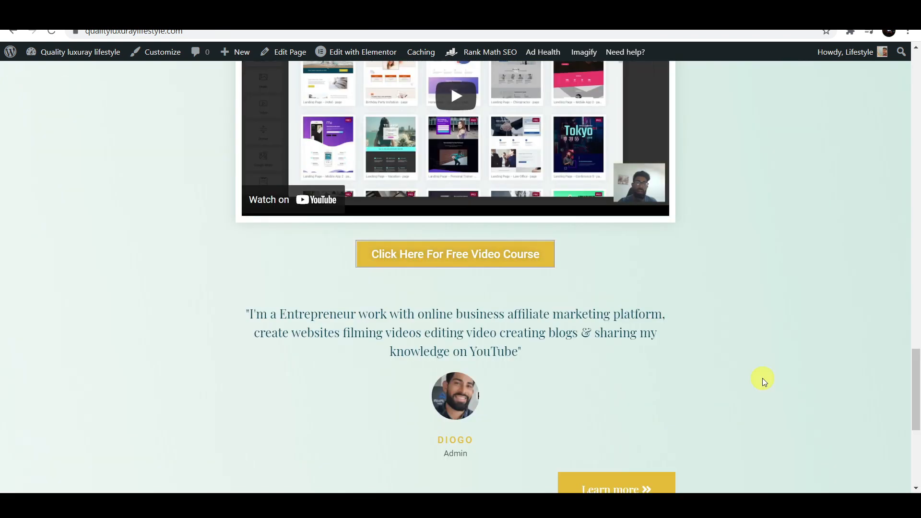
pyautogui.scroll(3, 647, 311)
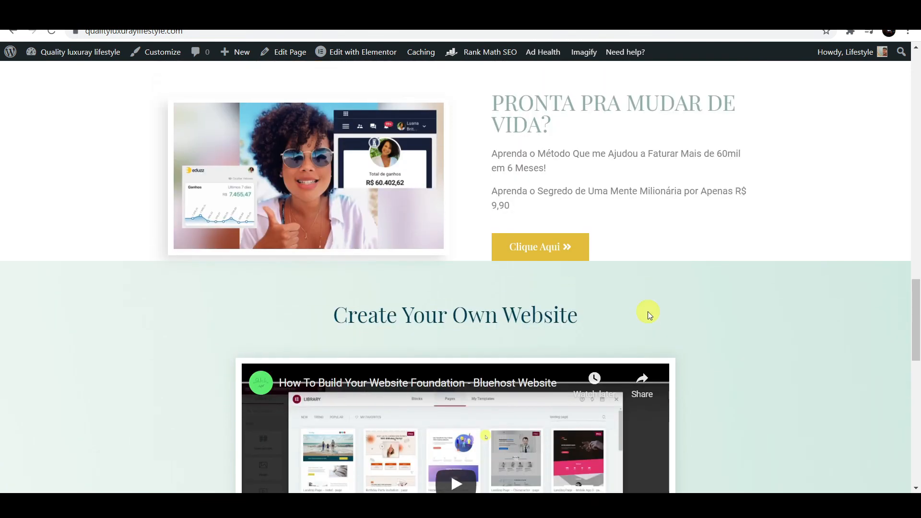
pyautogui.scroll(3, 468, 307)
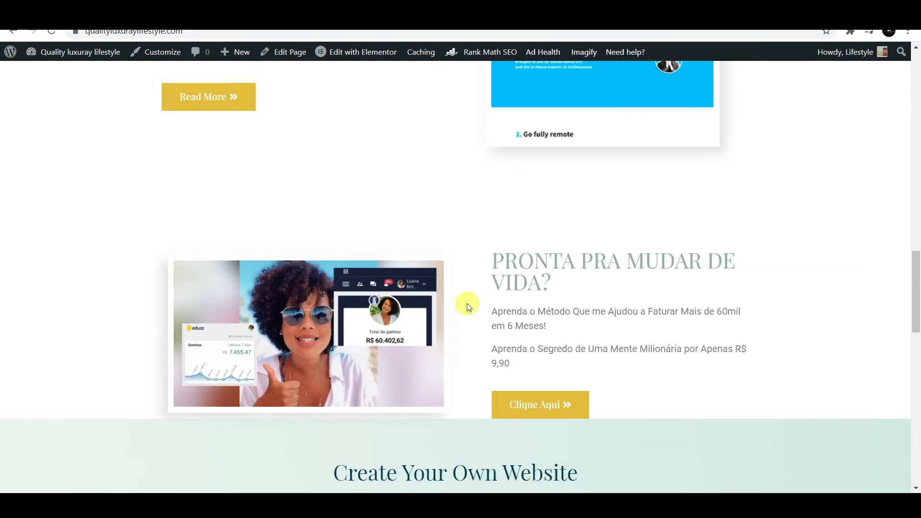
pyautogui.scroll(9, 469, 307)
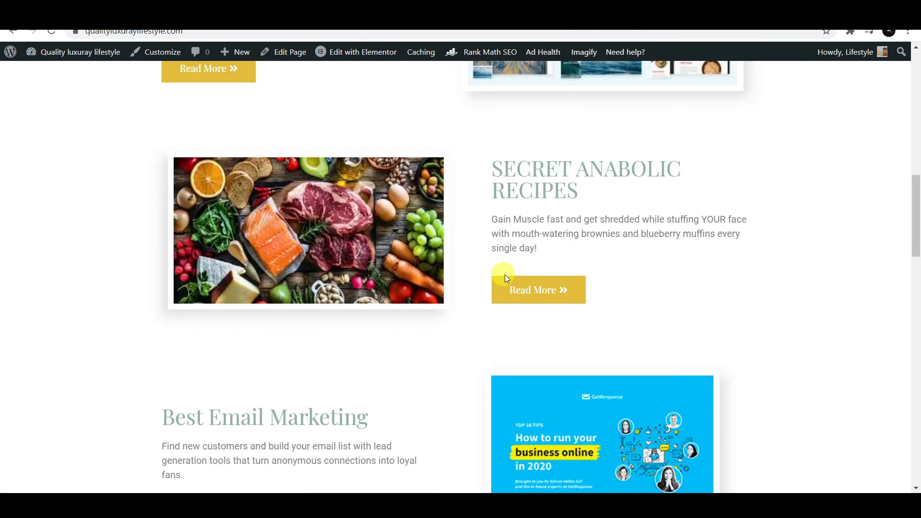
pyautogui.scroll(15, 654, 335)
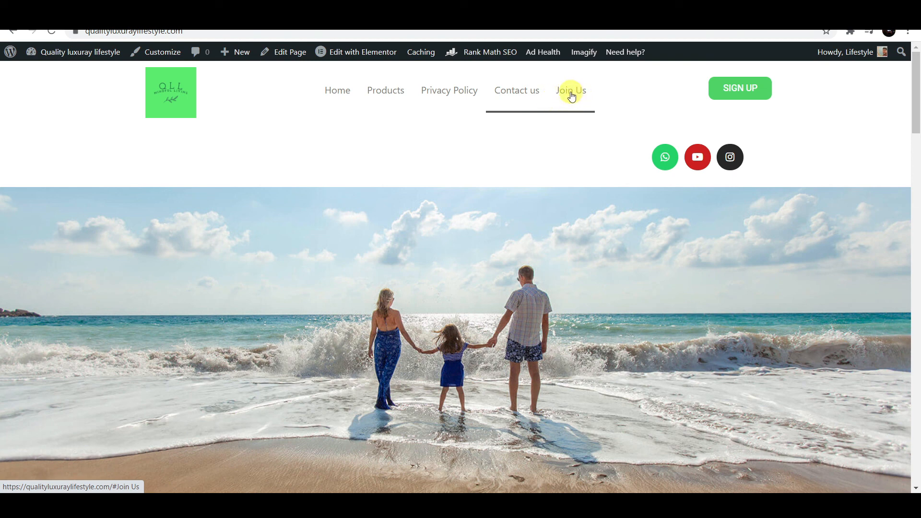
pyautogui.scroll(-5, 600, 227)
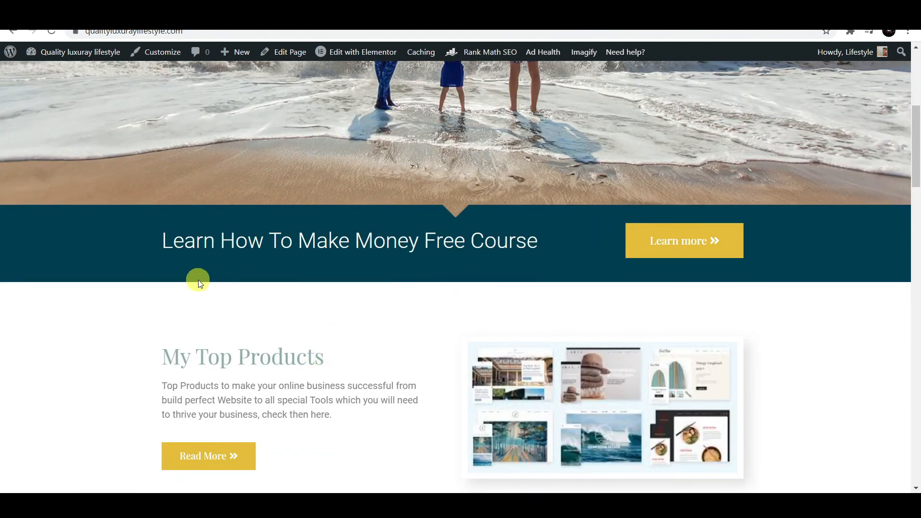
pyautogui.click(601, 353)
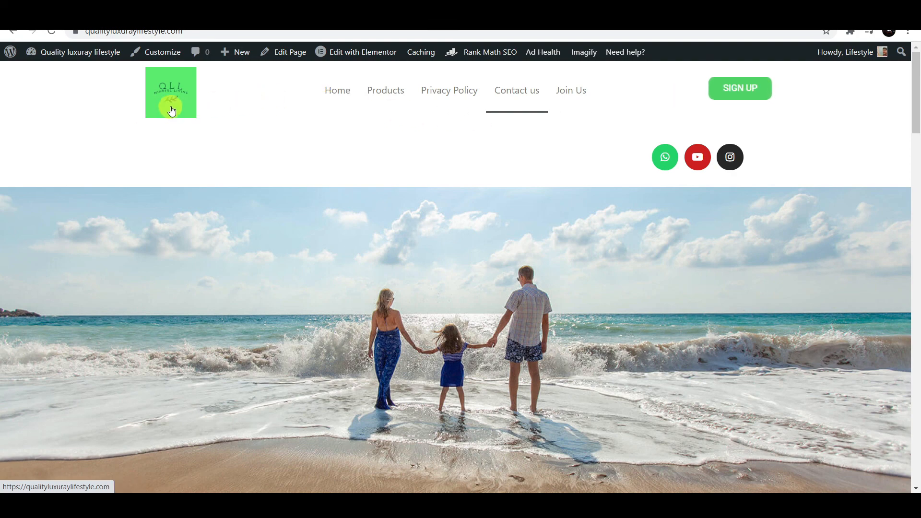
pyautogui.scroll(-3, 827, 255)
pyautogui.scroll(3, 827, 254)
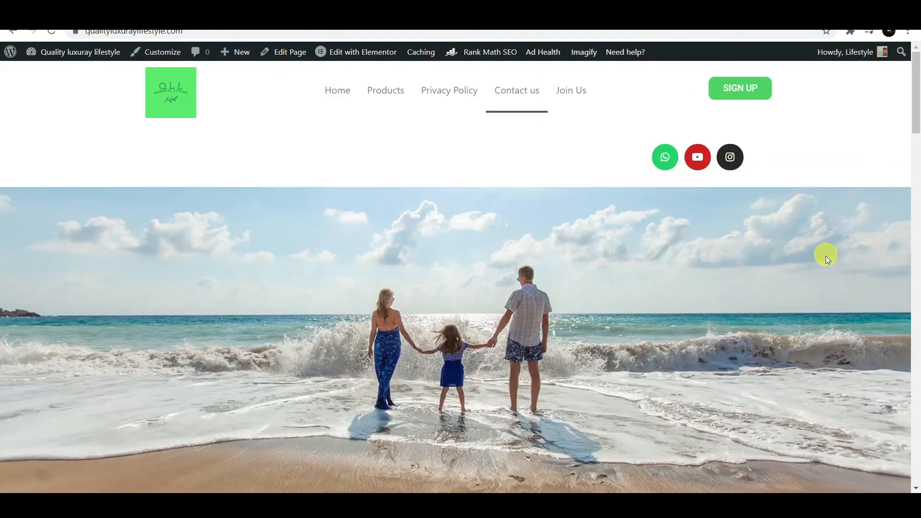
# - Test the Contact us link, then open GetResponse's Automation workflow and scroll through its steps
pyautogui.click(510, 90)
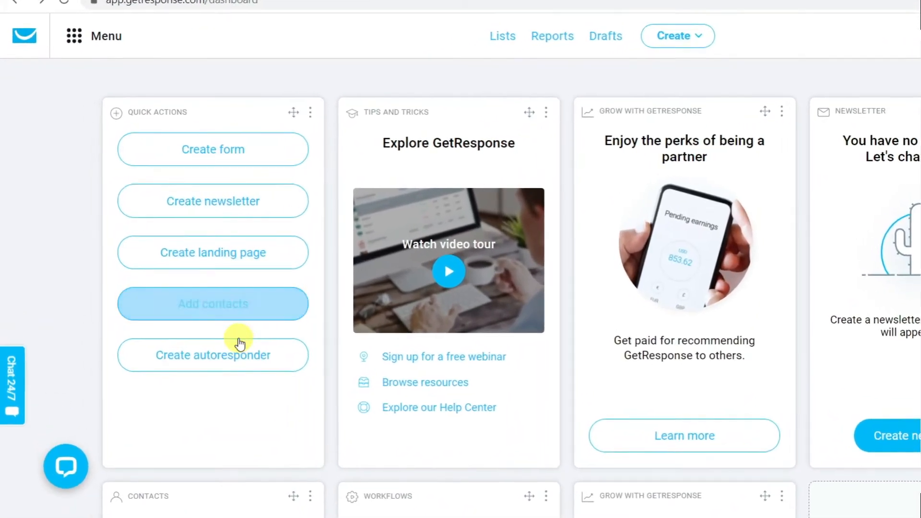
pyautogui.click(62, 56)
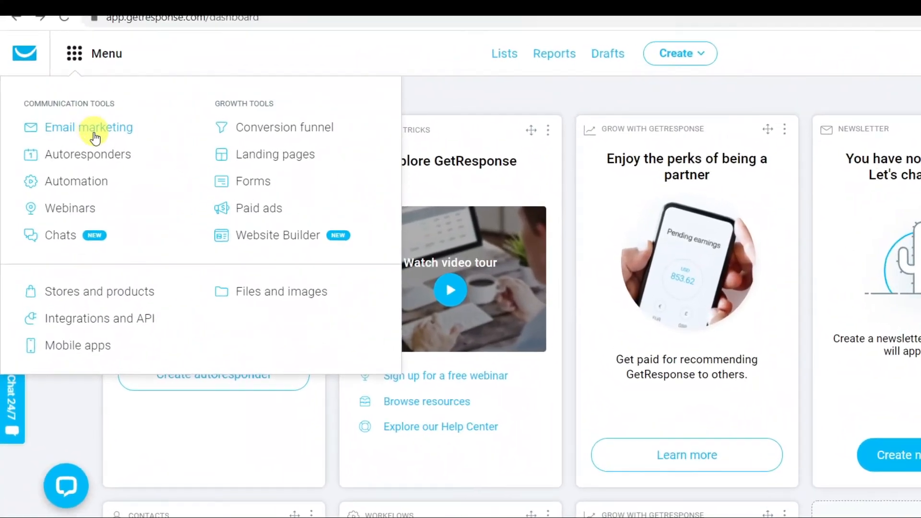
pyautogui.click(105, 204)
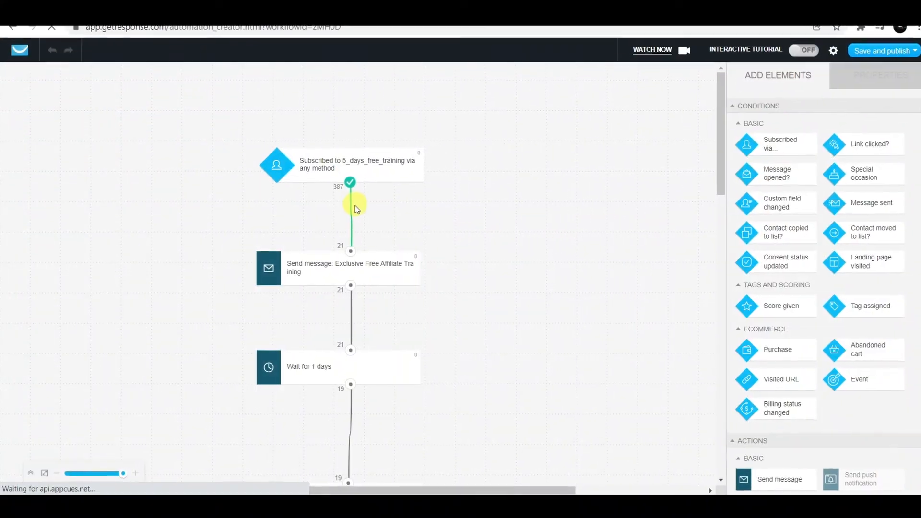
pyautogui.scroll(-3, 360, 254)
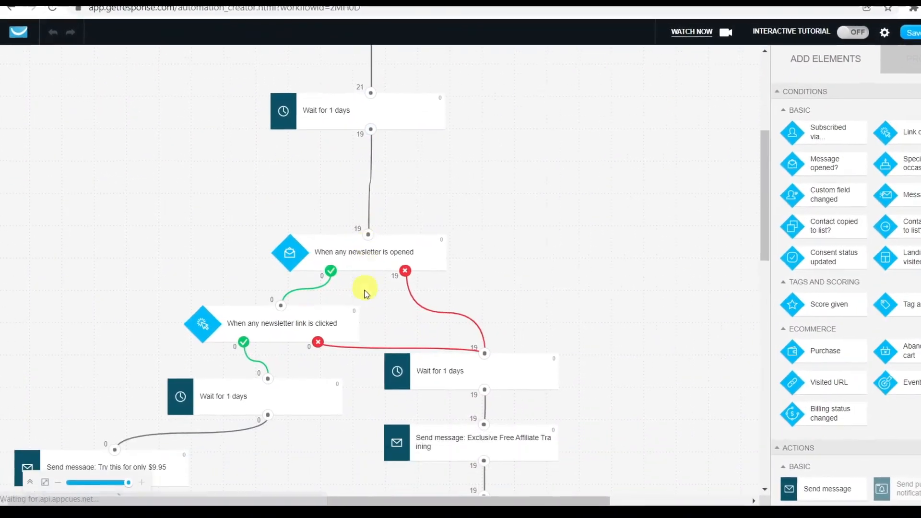
pyautogui.scroll(-2, 281, 352)
pyautogui.scroll(-10, 295, 356)
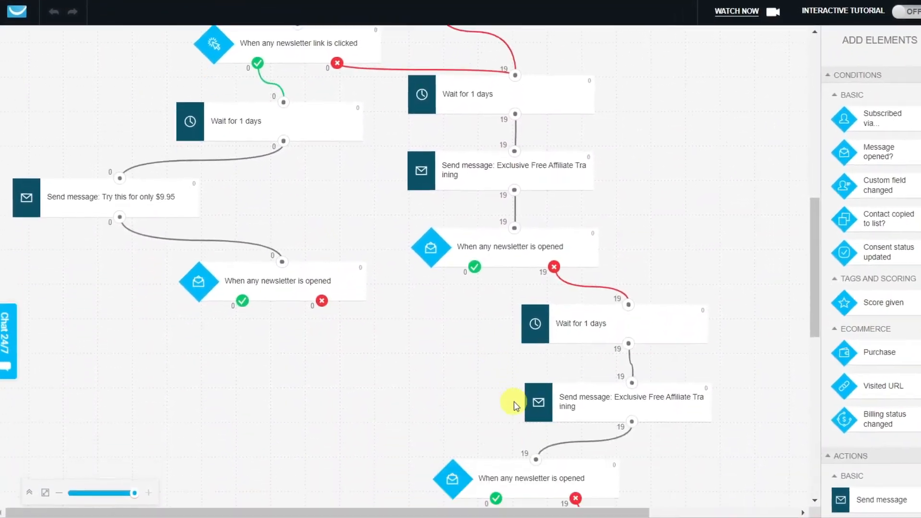
pyautogui.scroll(-10, 497, 410)
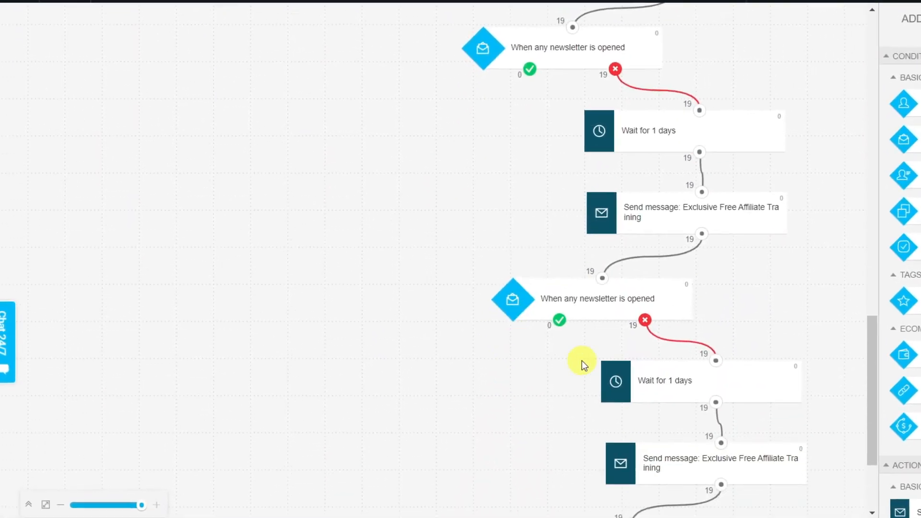